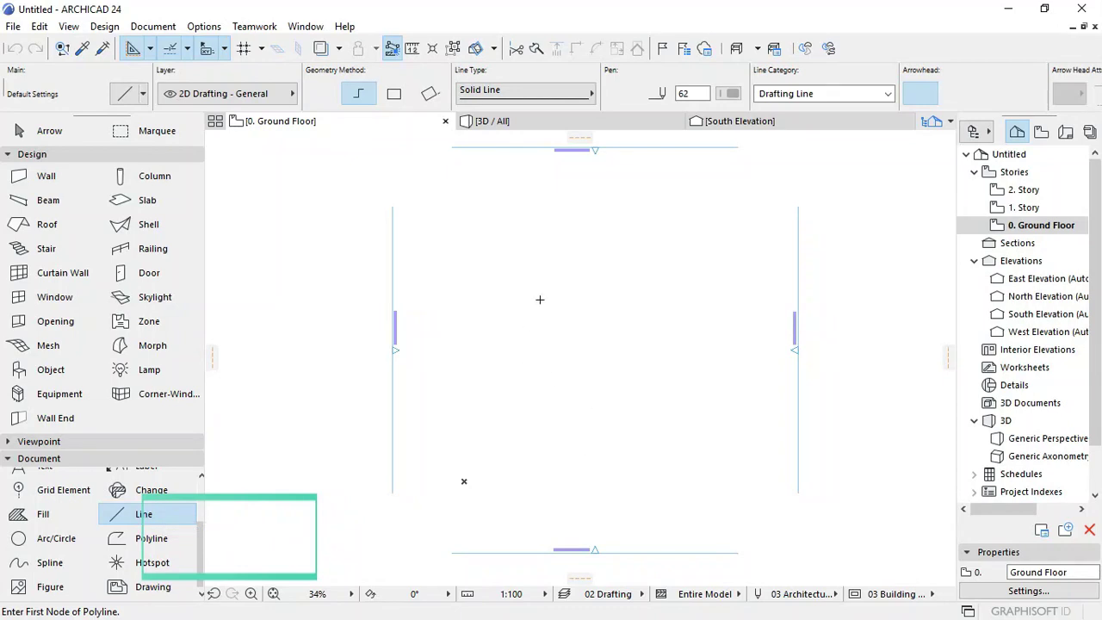
Step: Draw a closed 600 by 600 square of lines in the middle of the ground floor plan
click(533, 327)
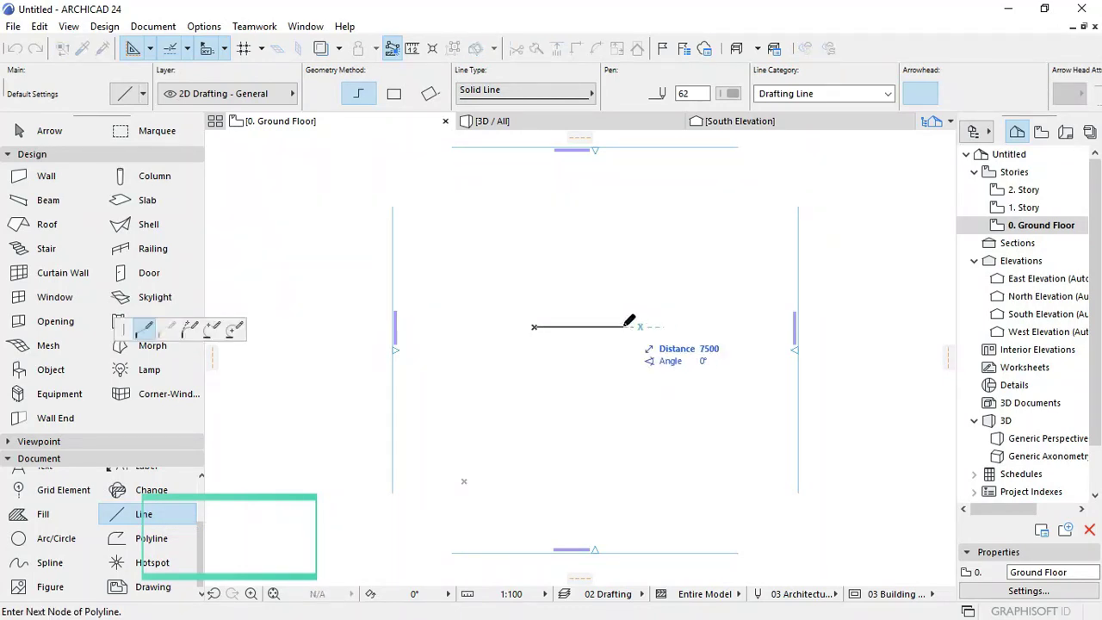
text(600)
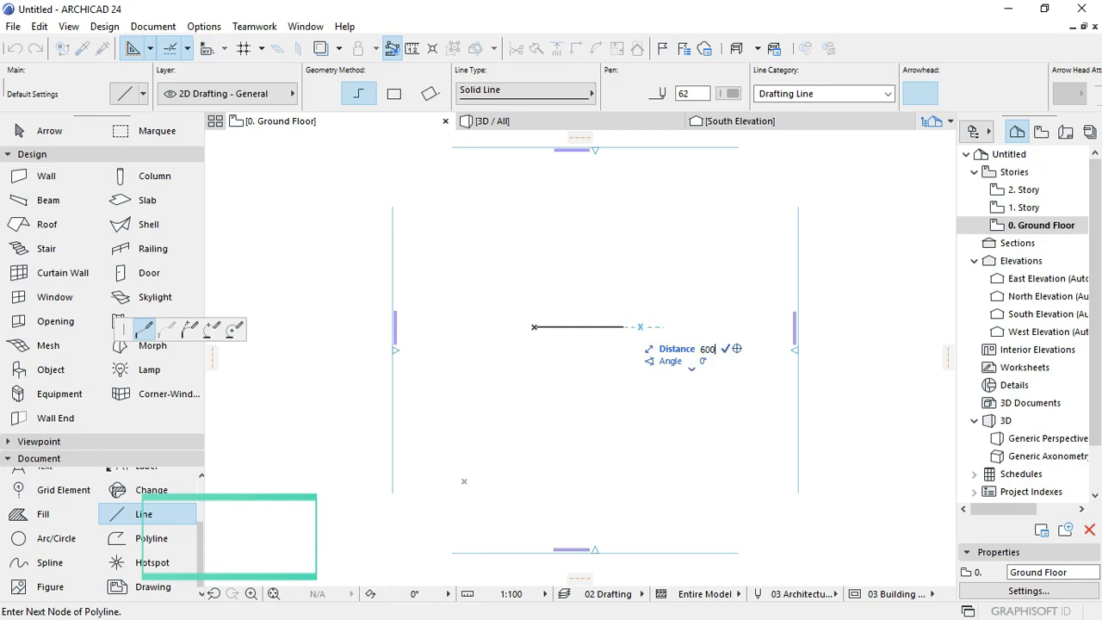
scroll(515, 341, up, 5)
scroll(660, 277, up, 4)
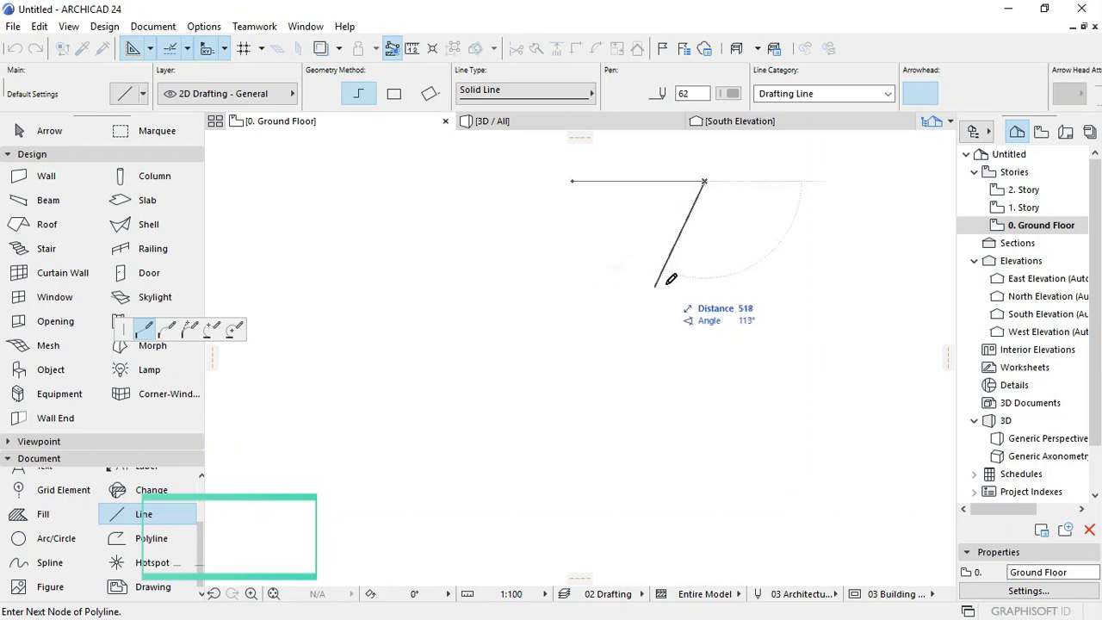
text(600)
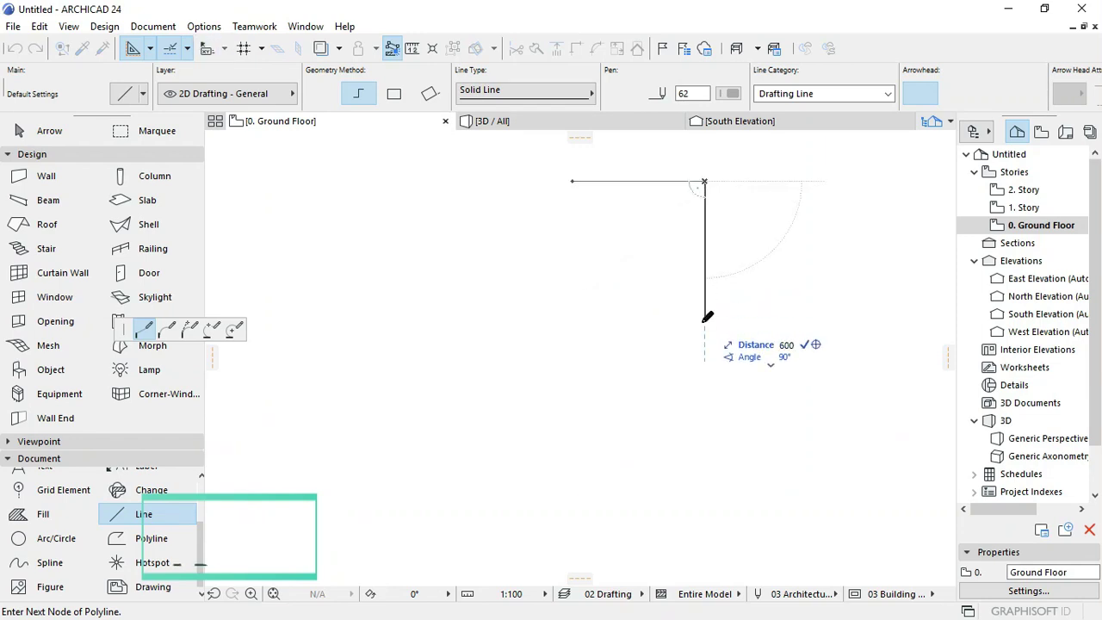
key(Return)
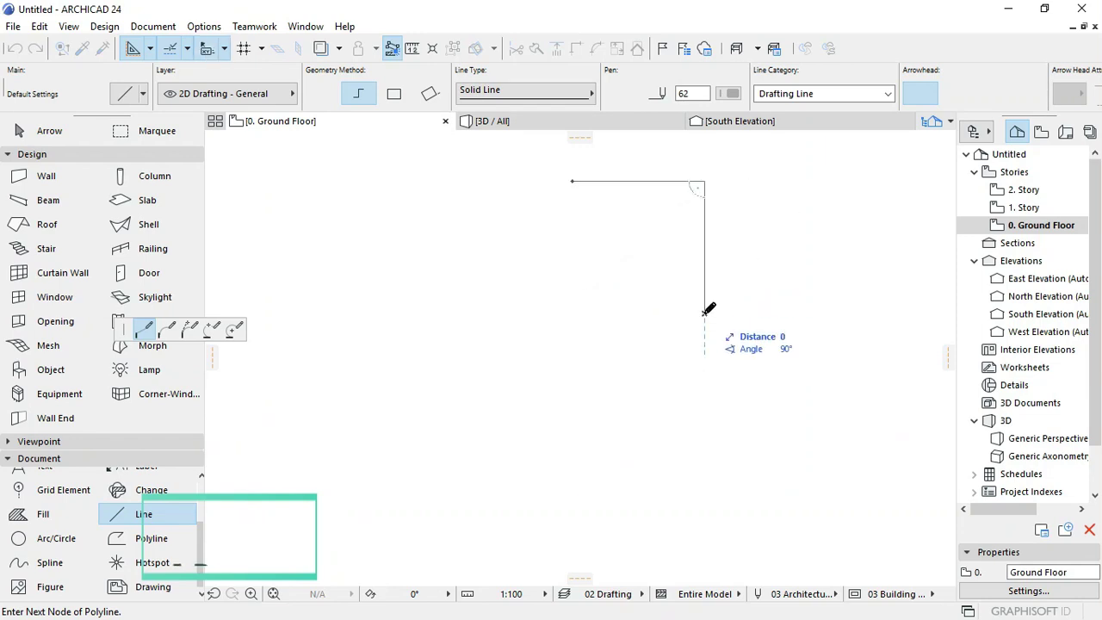
click(575, 312)
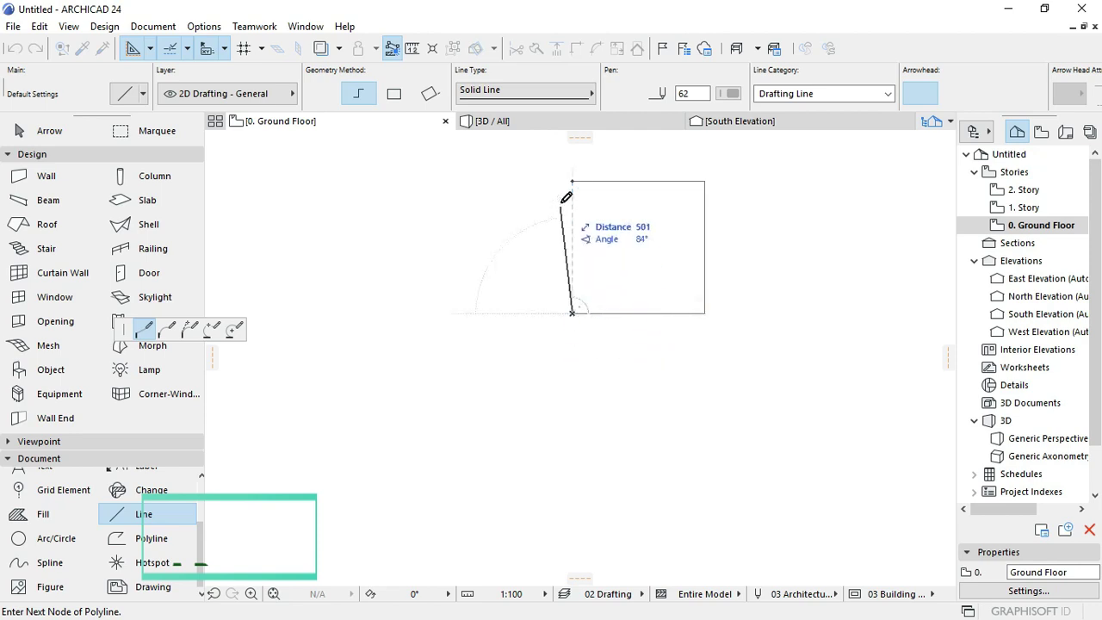
click(573, 183)
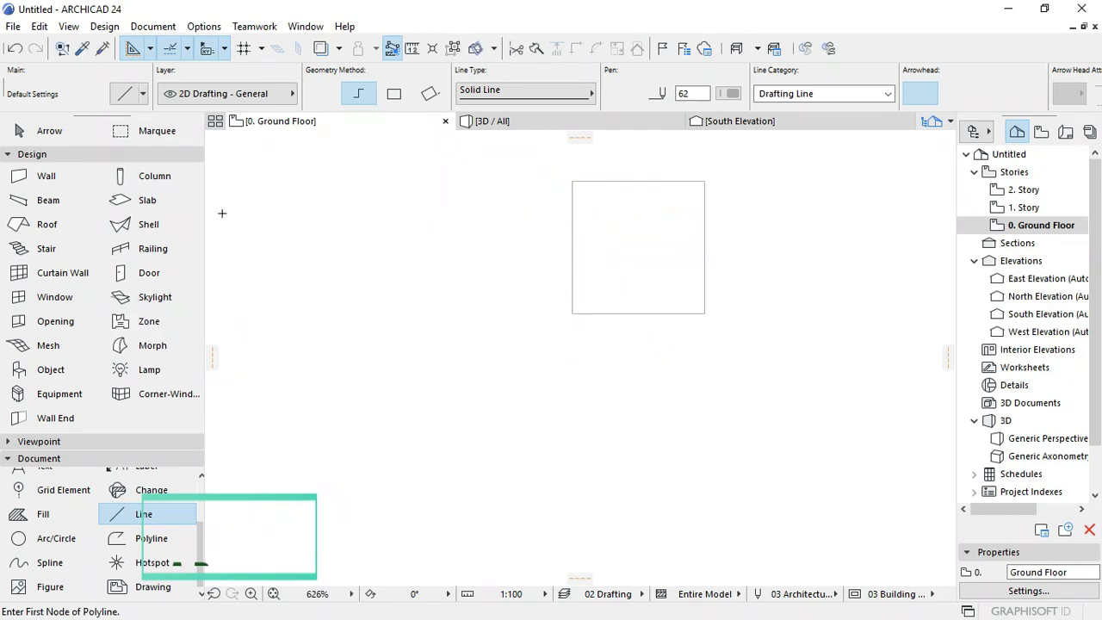
Step: Set the slab defaults to a basic Concrete - Structural structure, 600 thick with elevation 0, and create the slab from the square outline
click(152, 203)
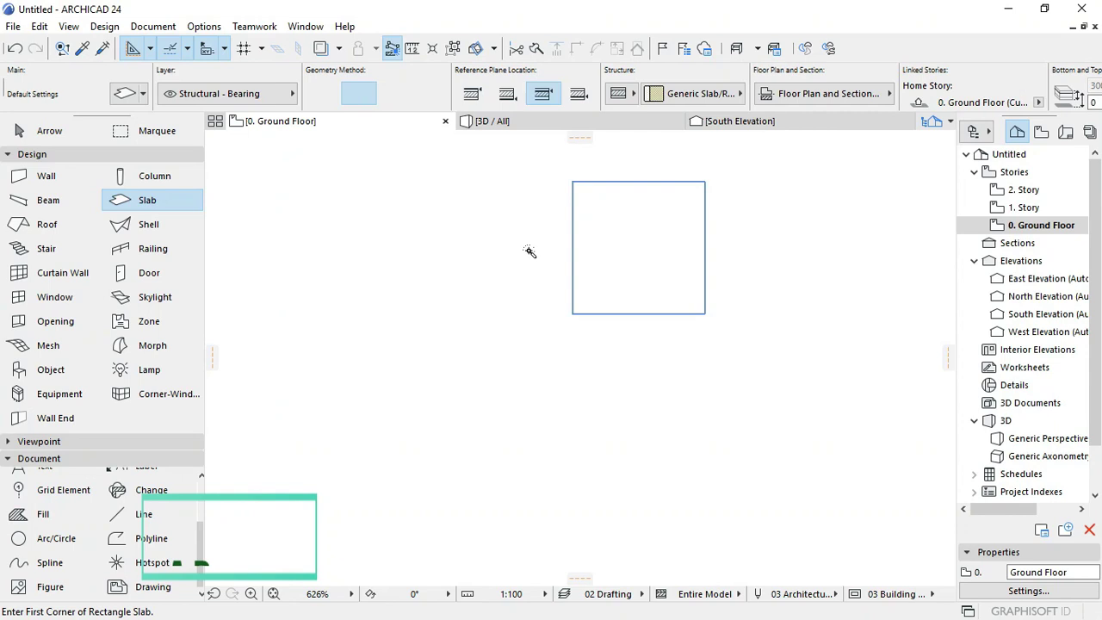
click(125, 93)
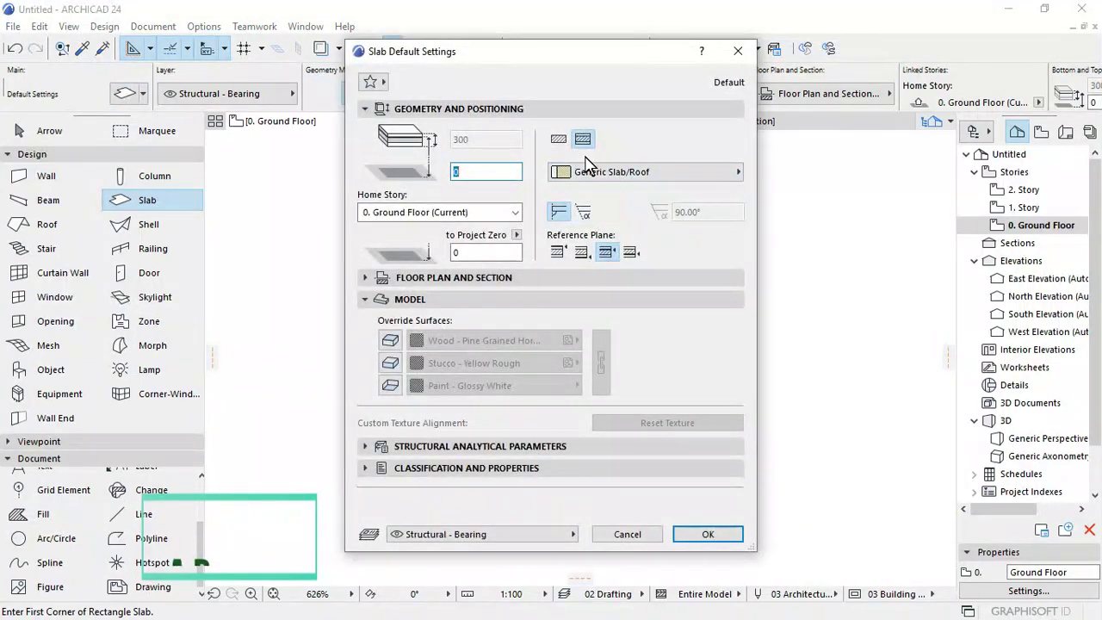
click(558, 139)
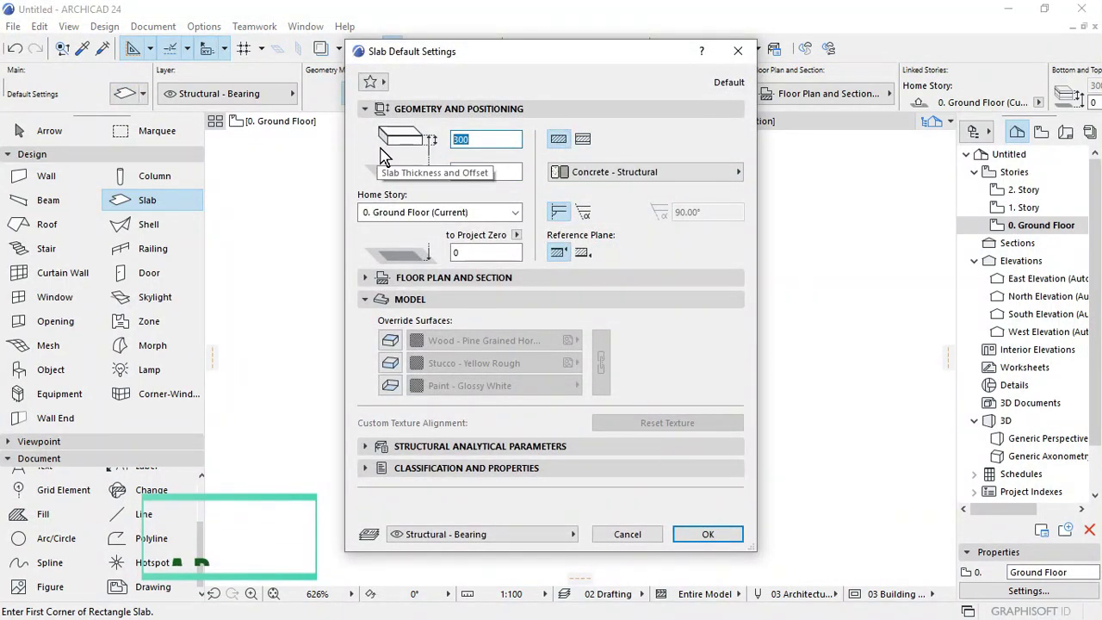
key(Tab)
key(Tab)
key(Tab)
key(BackSpace)
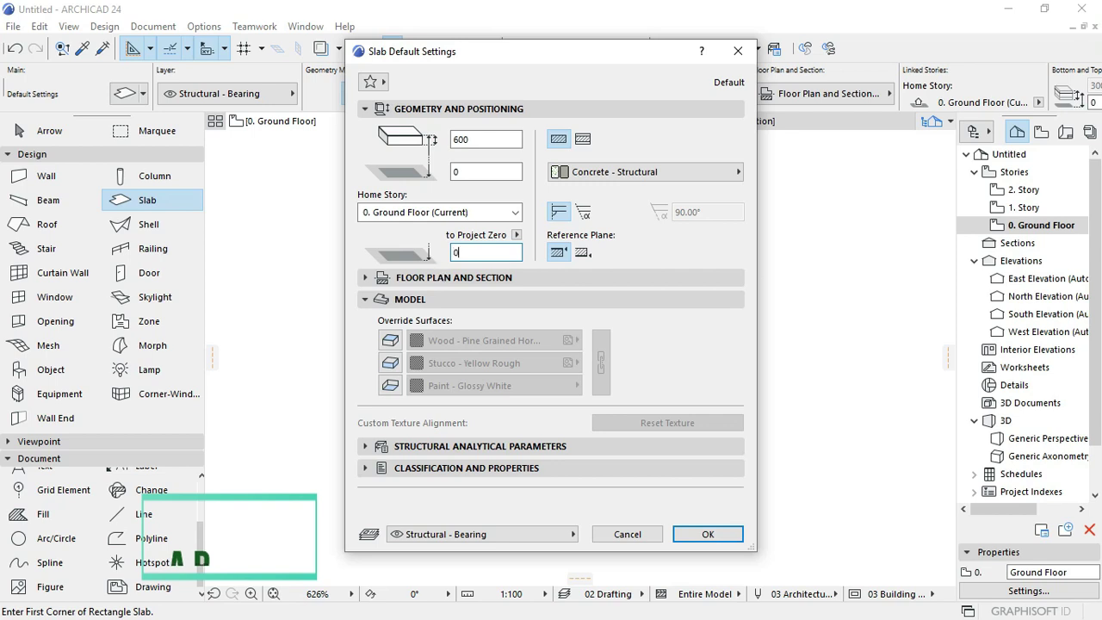
click(715, 539)
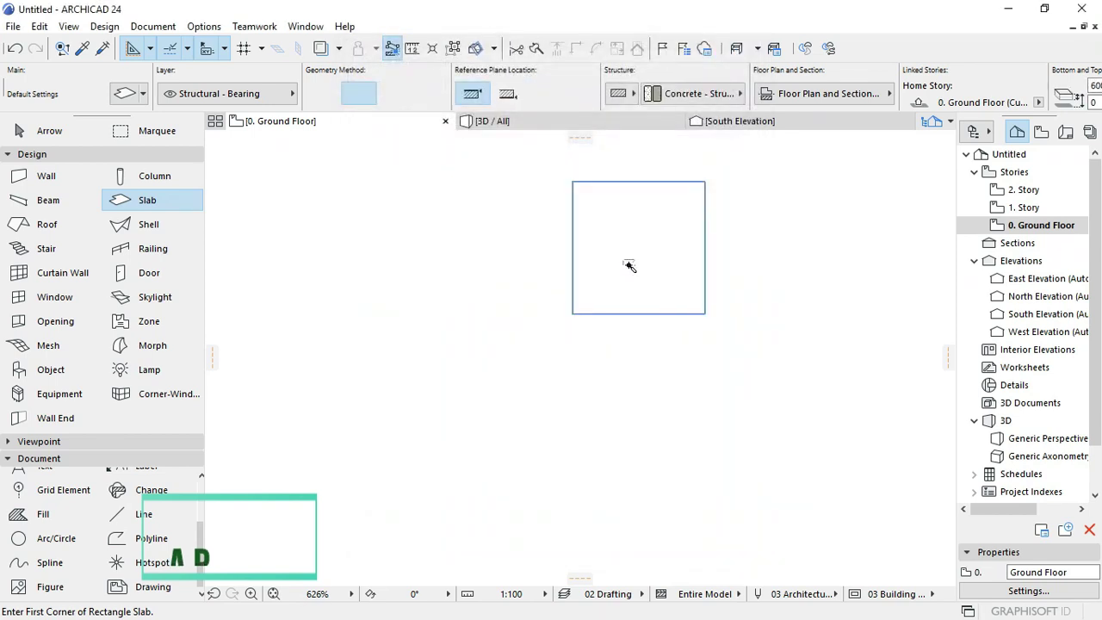
Step: Show the slab block in the 3D view, select it and open its selection settings
key(F3)
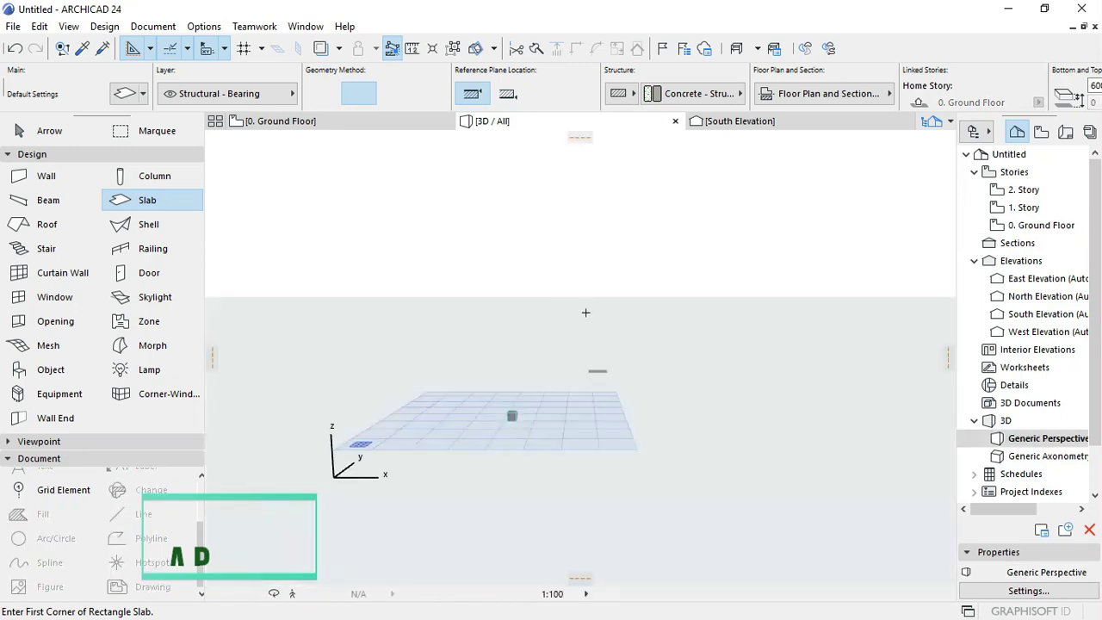
scroll(513, 426, up, 5)
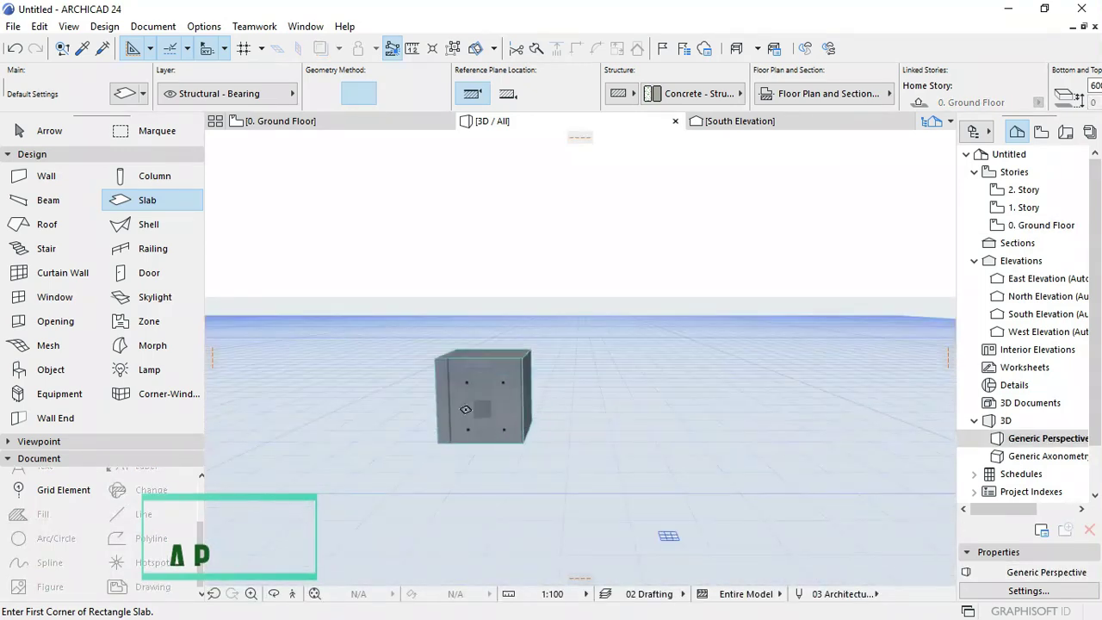
scroll(504, 418, up, 3)
click(273, 594)
drag(307, 443, 569, 443)
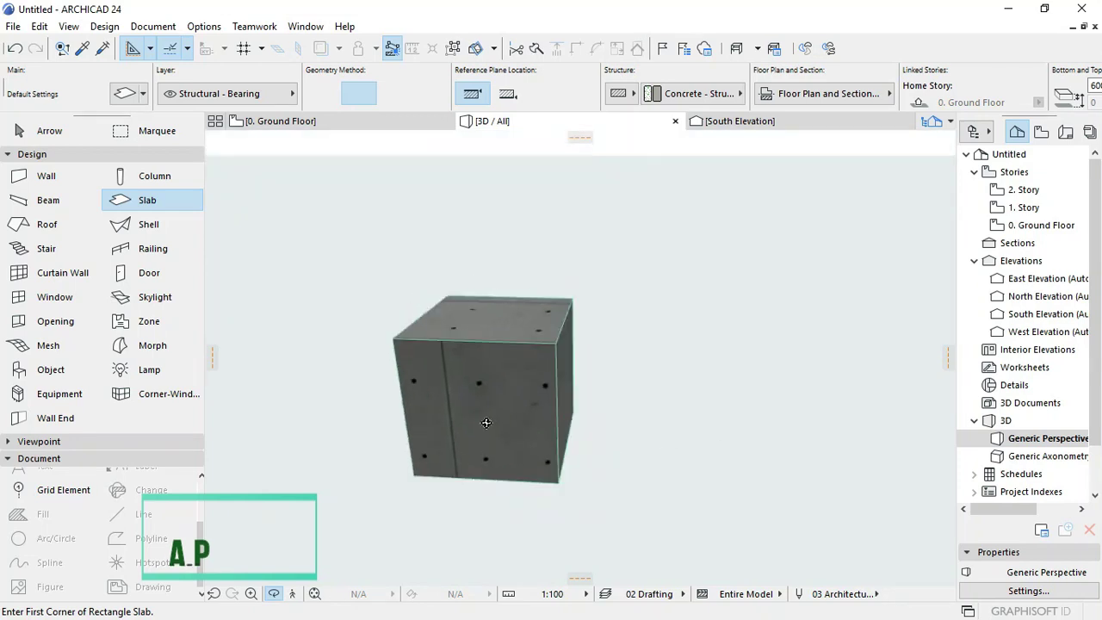
click(45, 132)
right_click(509, 396)
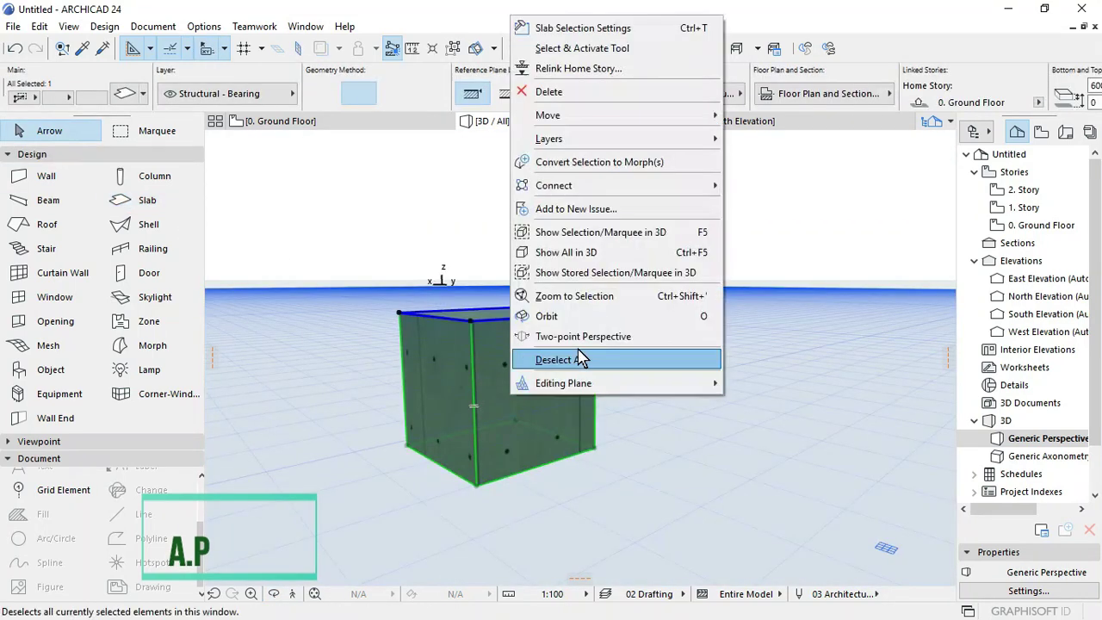
click(621, 34)
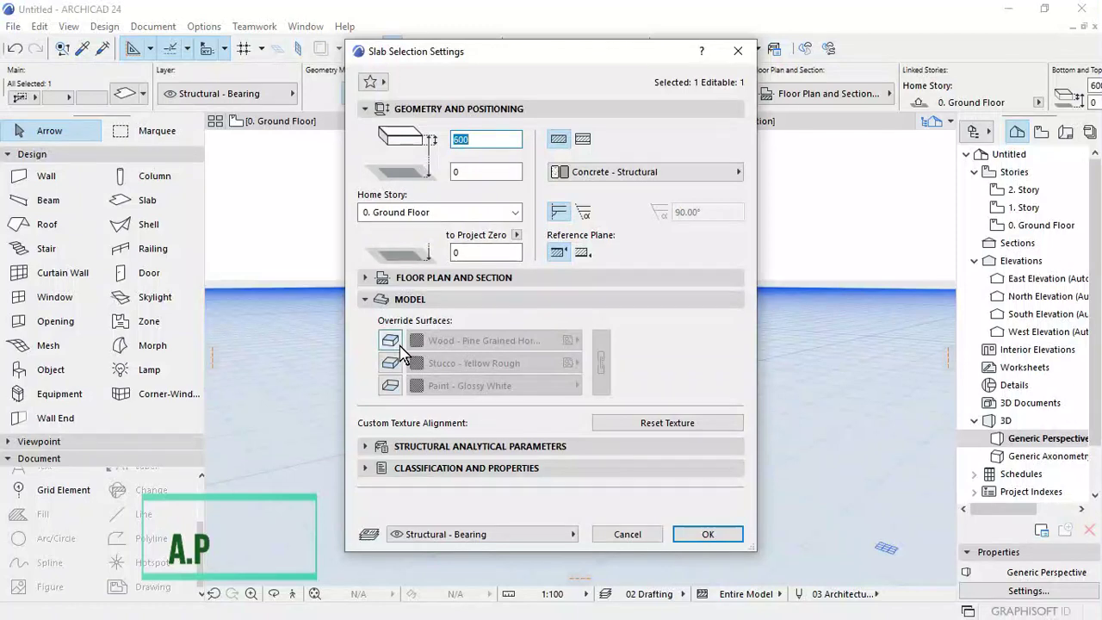
Step: Override the slab's top, edge and bottom surfaces with Brick - Running Bond, linking all three, and apply the settings
click(390, 340)
click(390, 363)
click(390, 385)
click(487, 340)
scroll(633, 276, up, 15)
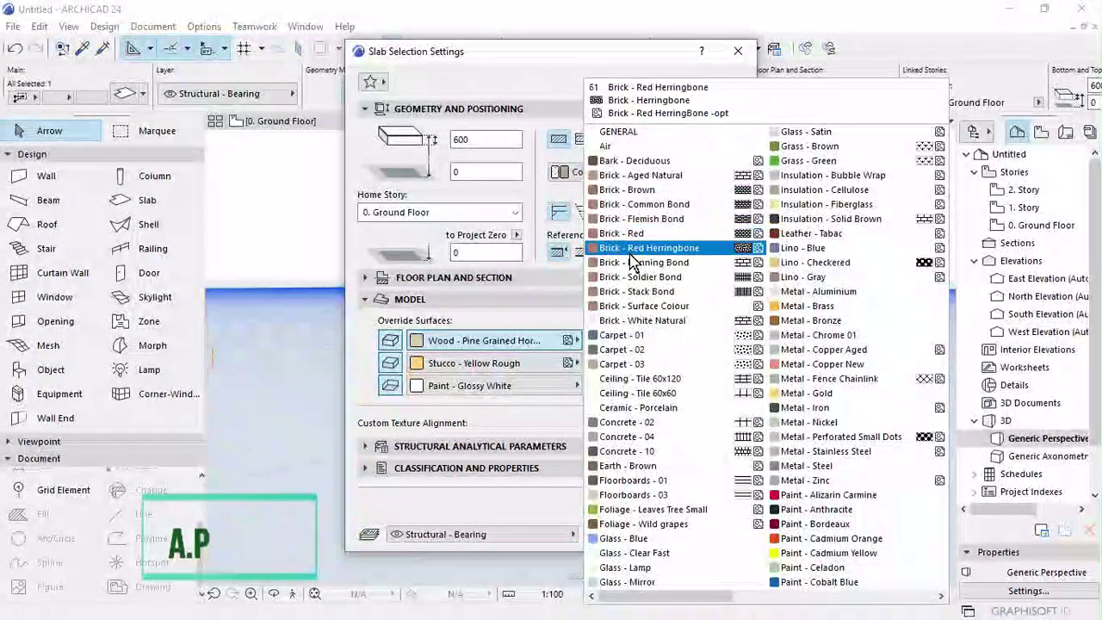
click(637, 262)
click(600, 362)
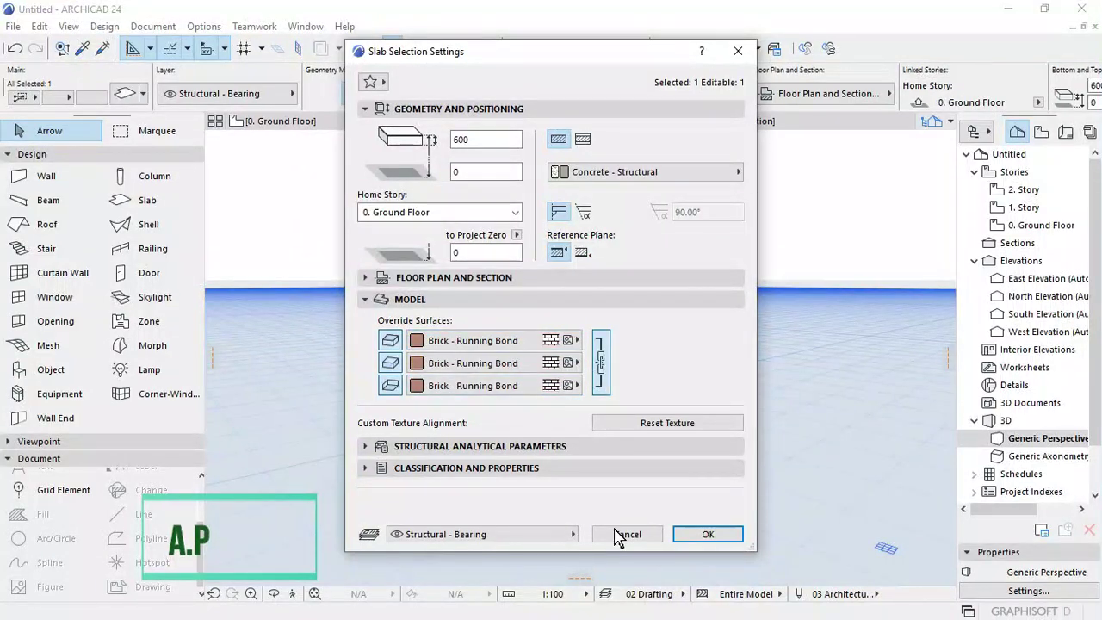
click(708, 534)
scroll(500, 438, up, 3)
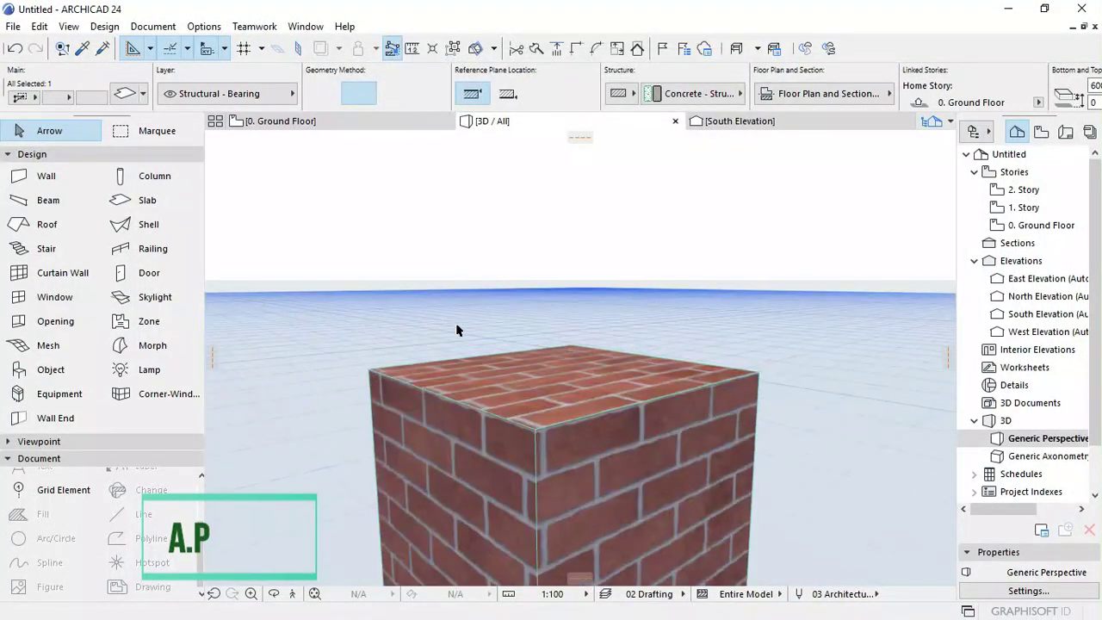
scroll(457, 328, down, 3)
click(447, 355)
Step: On the ground floor plan, set the column defaults to a top link of Not Linked and a height of 4200
click(334, 136)
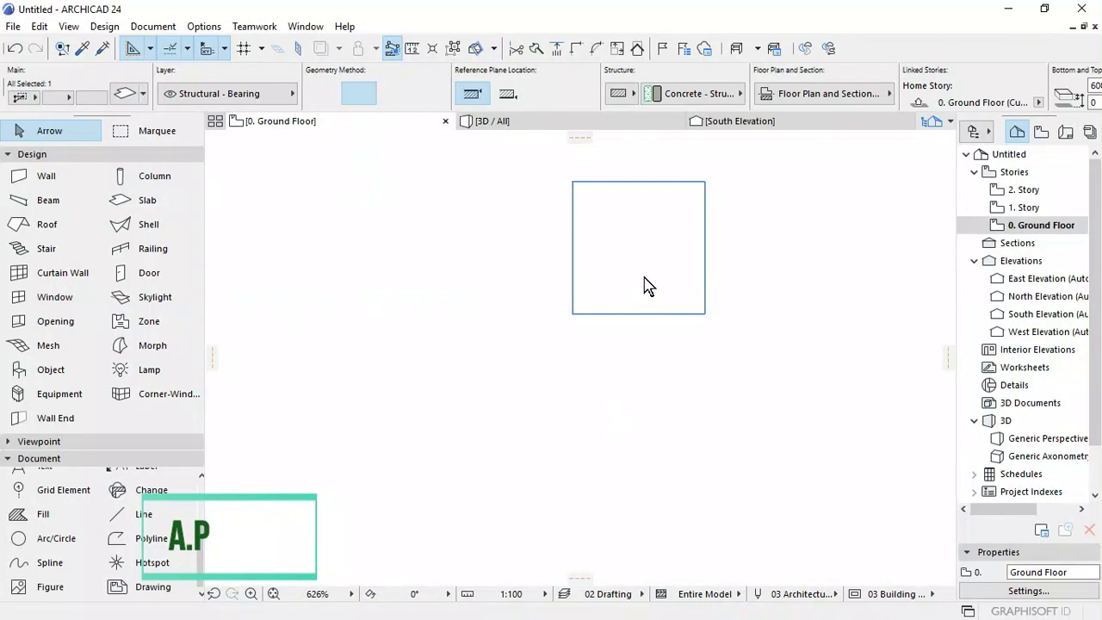
click(152, 176)
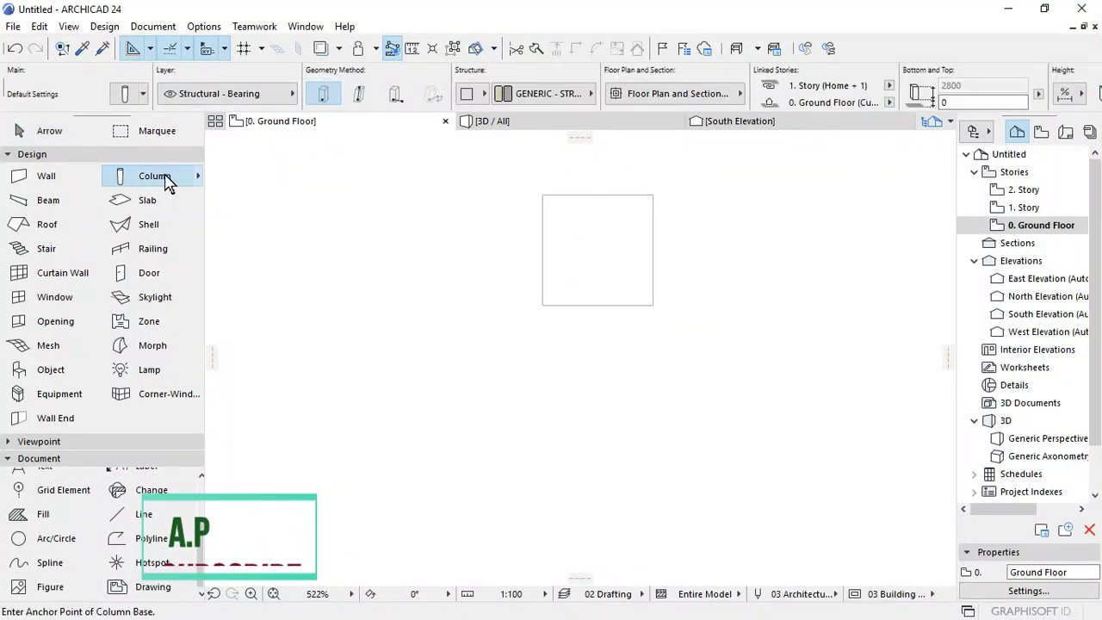
double_click(154, 176)
click(568, 273)
click(546, 327)
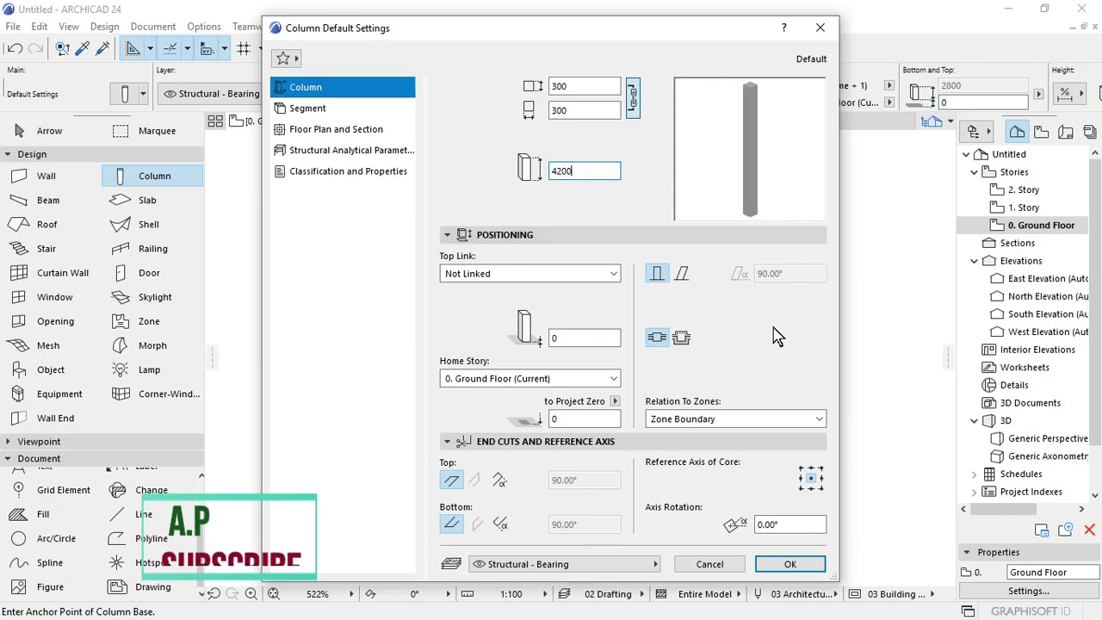
click(790, 564)
Step: Place the column at the exact centre of the square slab on the floor plan
scroll(592, 252, up, 2)
scroll(593, 252, down, 2)
scroll(599, 281, up, 4)
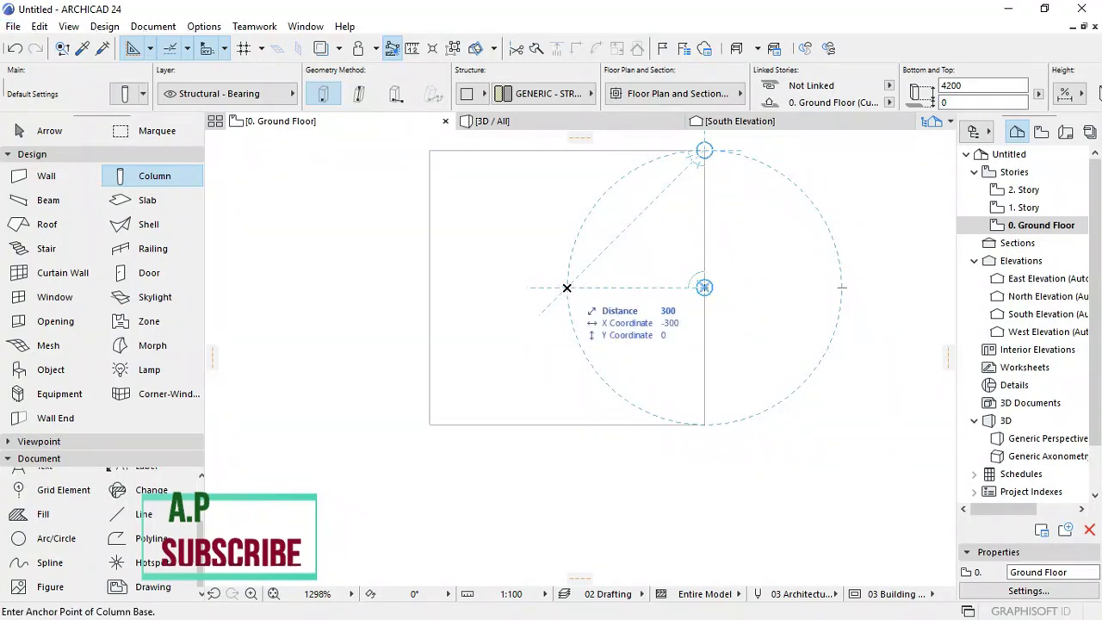
click(566, 287)
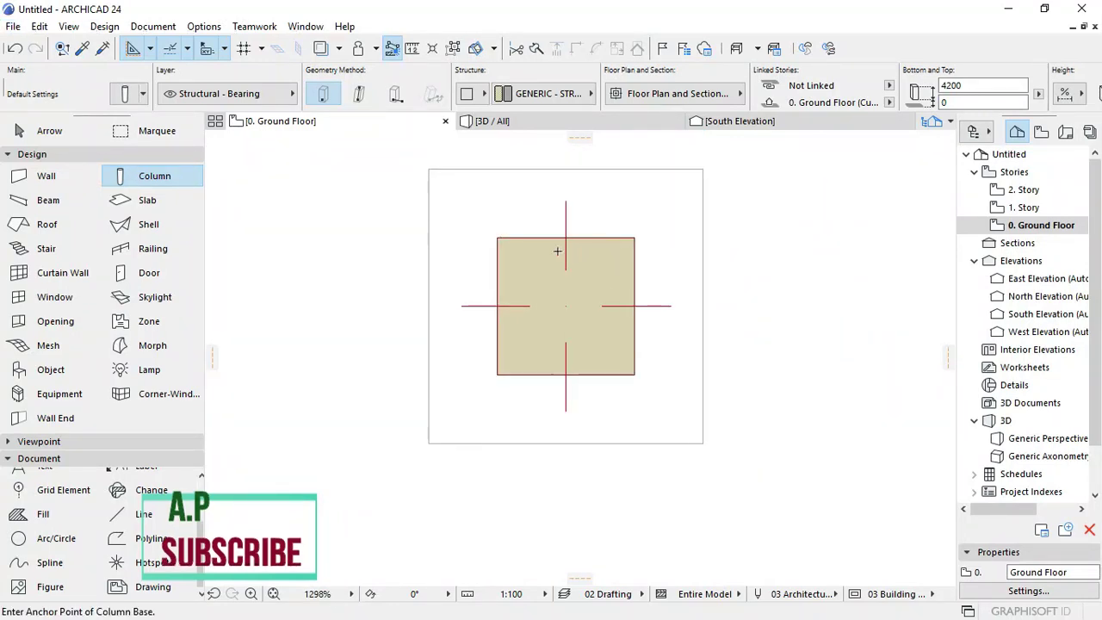
scroll(564, 284, down, 3)
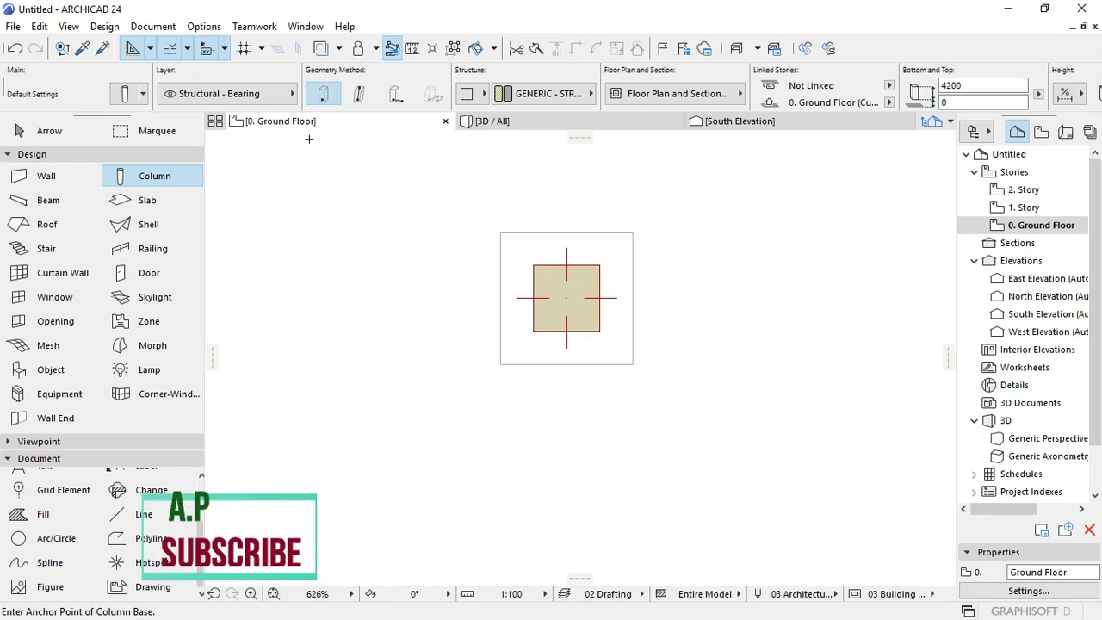
Step: Examine the column and its brick base from close up and from a distance in the 3D view
click(493, 120)
click(558, 384)
scroll(526, 333, down, 3)
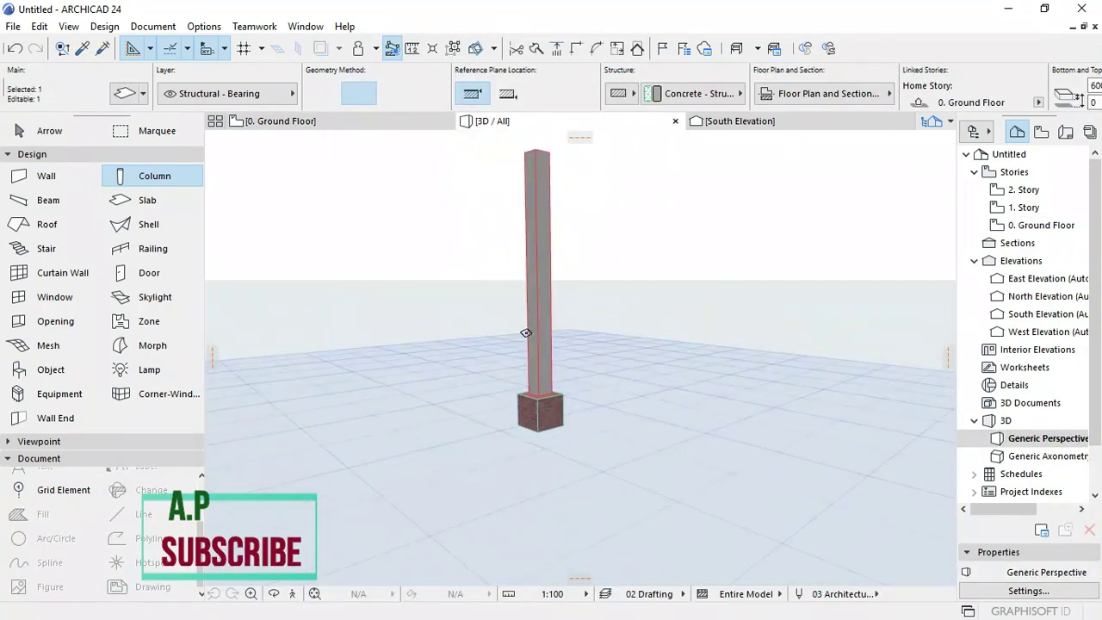
scroll(551, 192, up, 5)
scroll(559, 263, down, 5)
scroll(555, 422, up, 2)
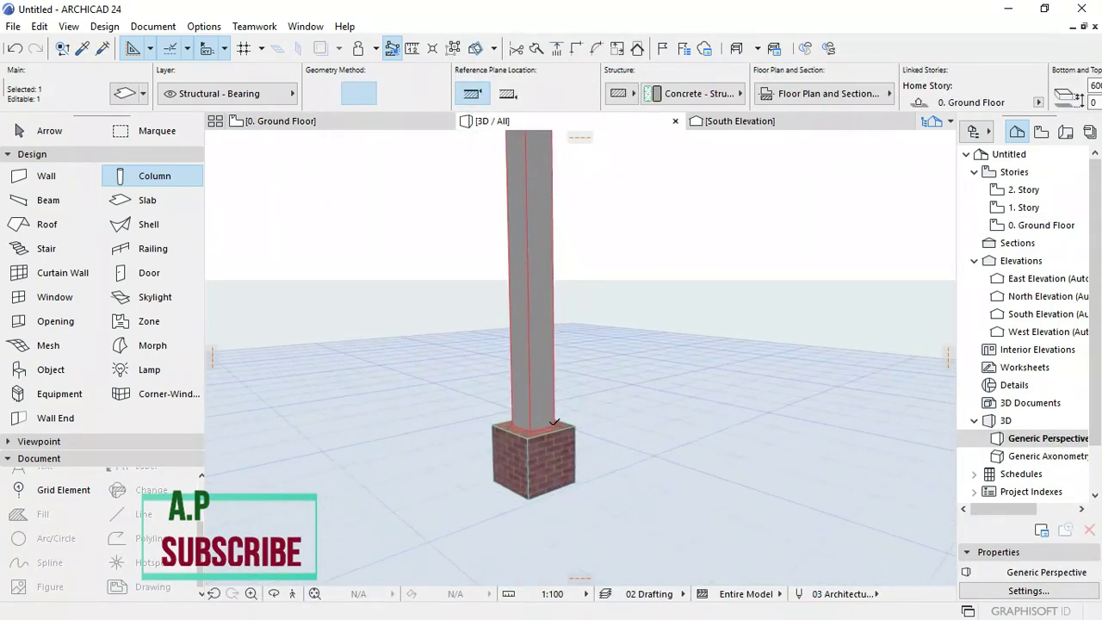
scroll(555, 422, up, 4)
scroll(517, 436, down, 3)
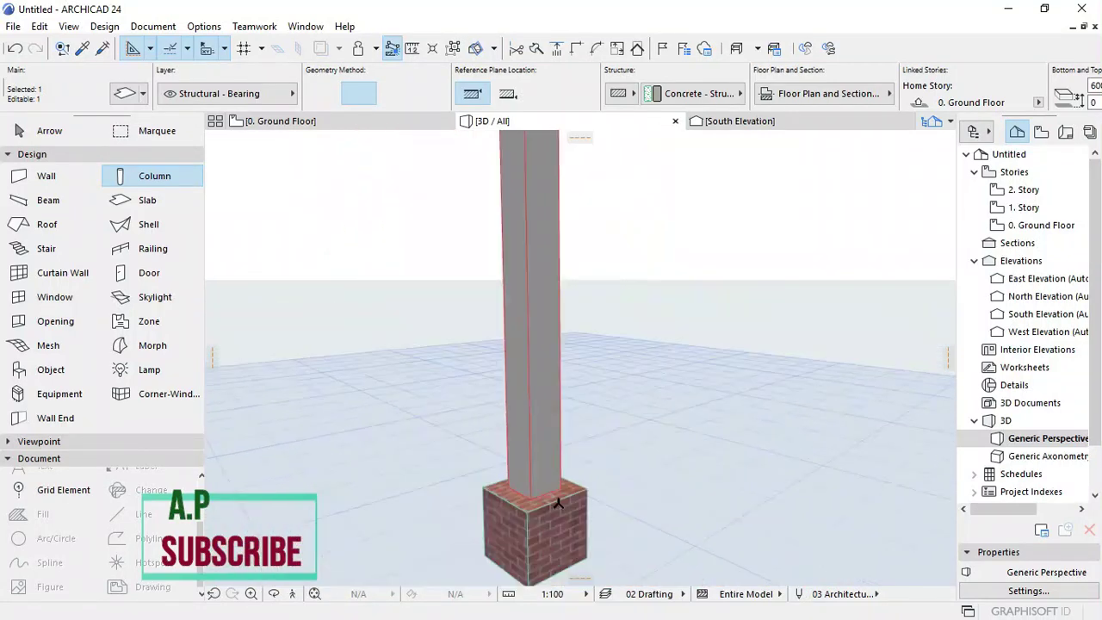
scroll(558, 502, down, 2)
shift+middle_drag(558, 502, 371, 187)
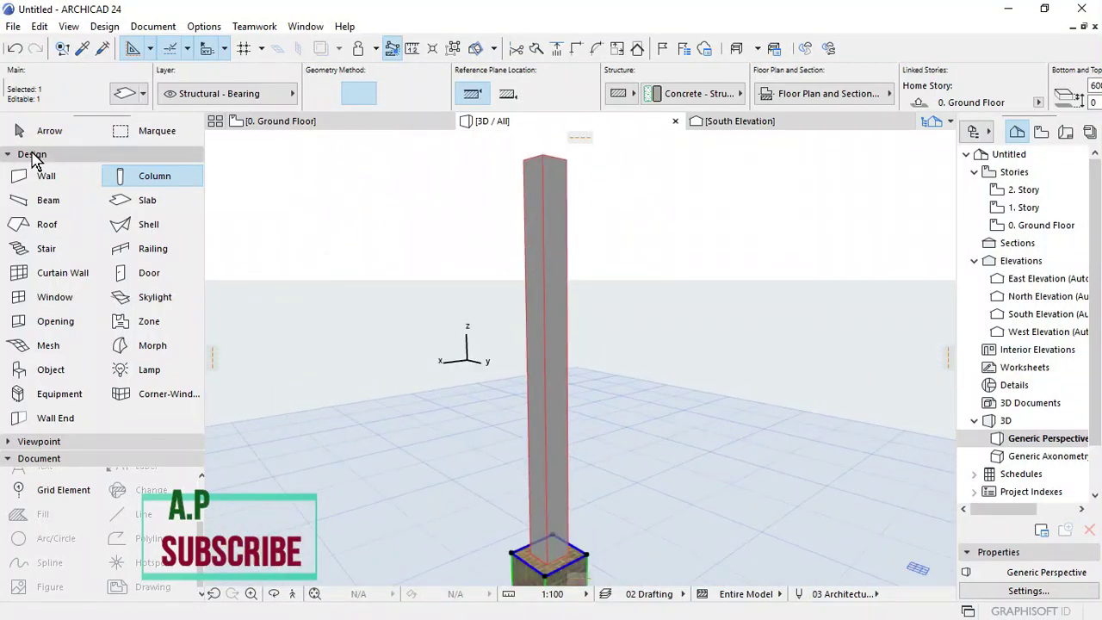
Step: Give the 4200-high column a circular, multi-segmented structure in its selection settings and apply the change
click(53, 131)
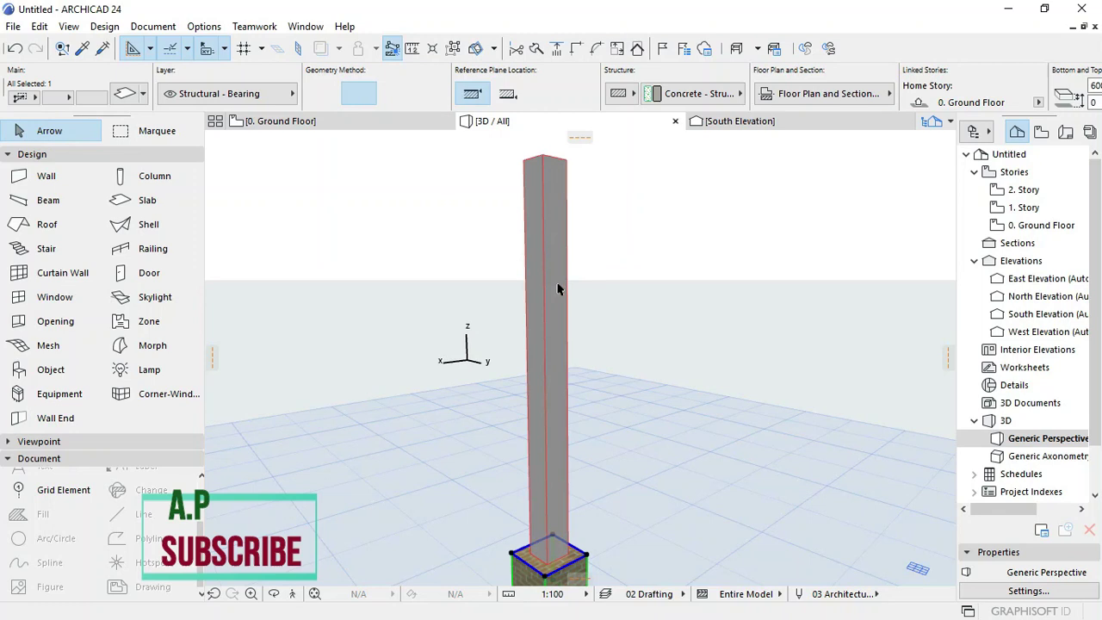
key(Escape)
click(548, 346)
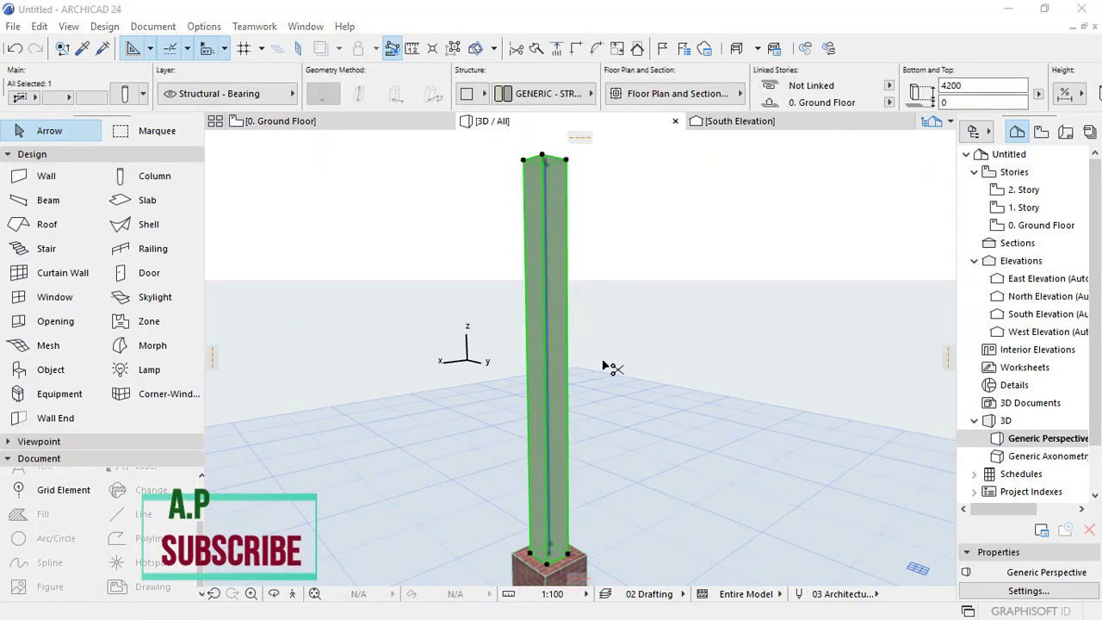
key(ctrl+t)
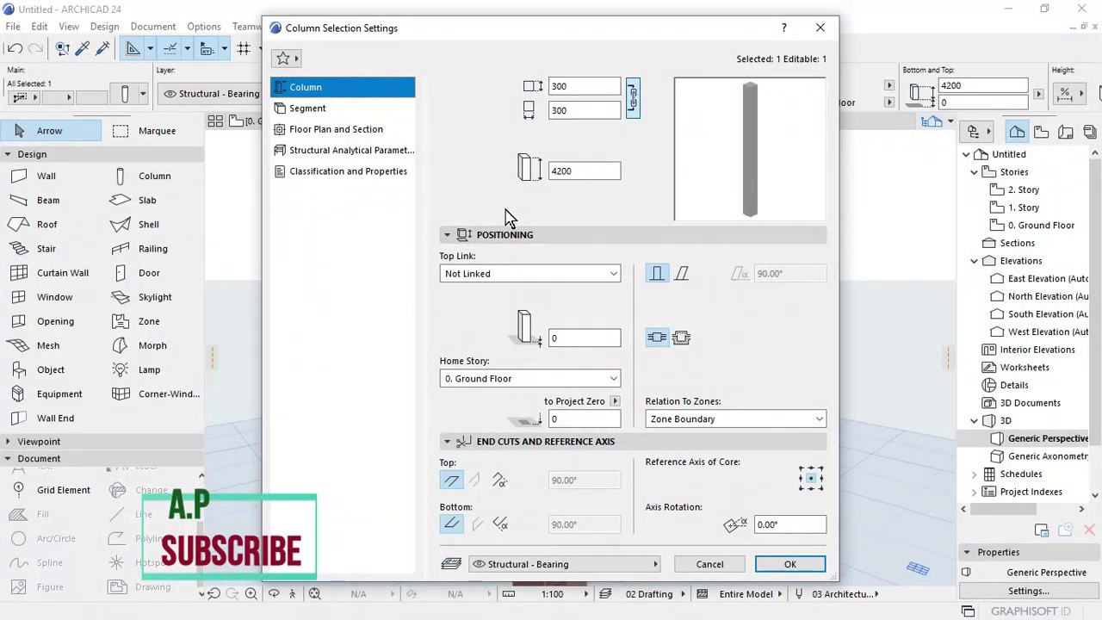
click(303, 130)
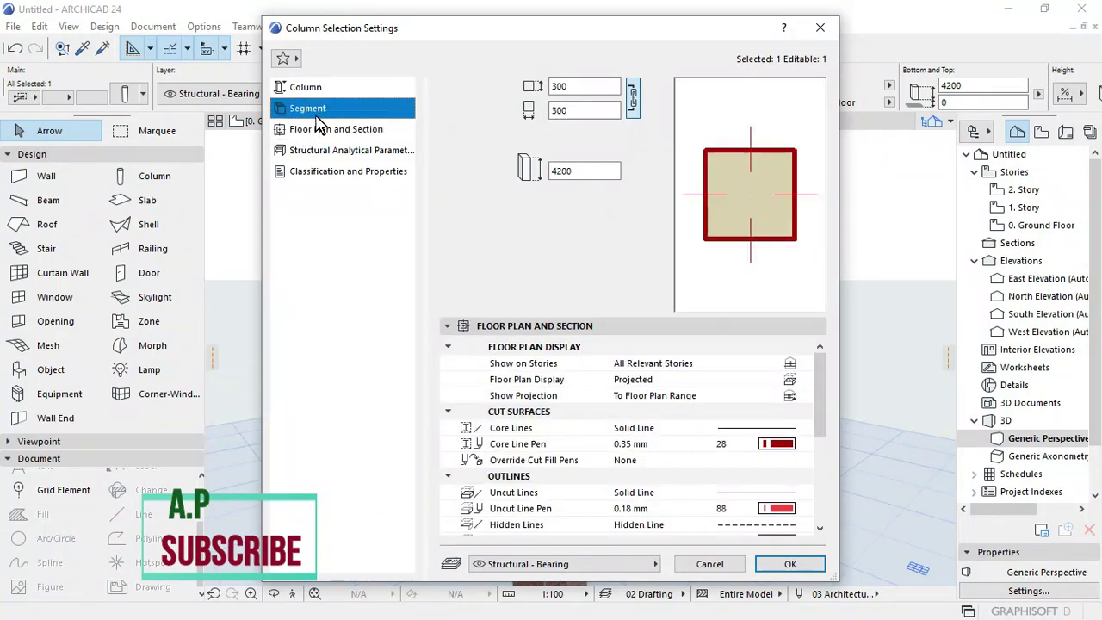
click(310, 109)
click(477, 294)
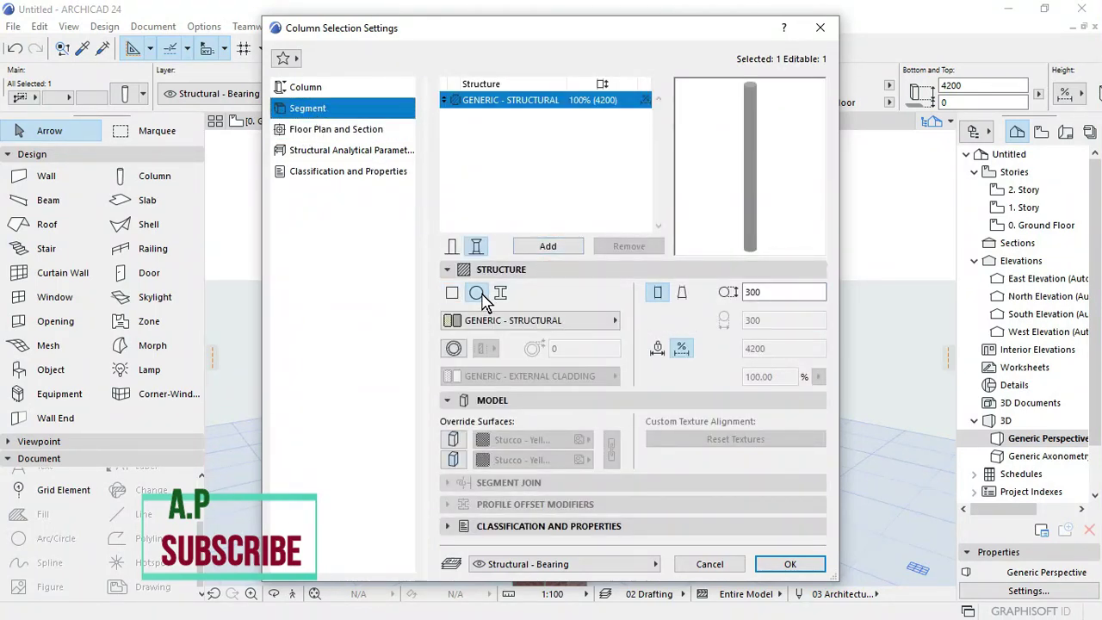
click(478, 248)
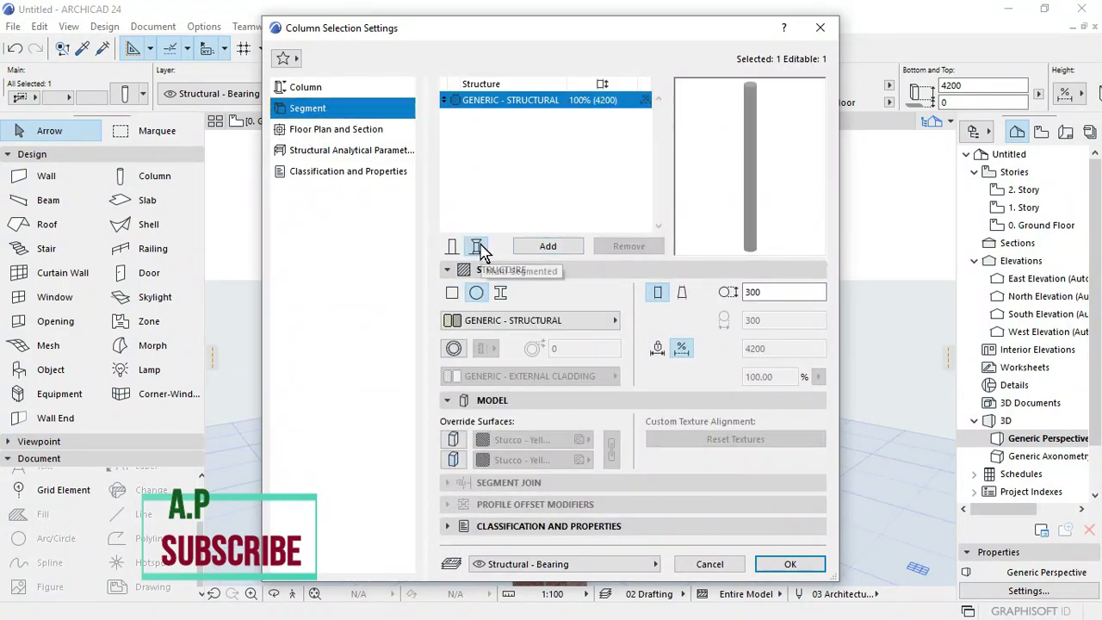
click(791, 566)
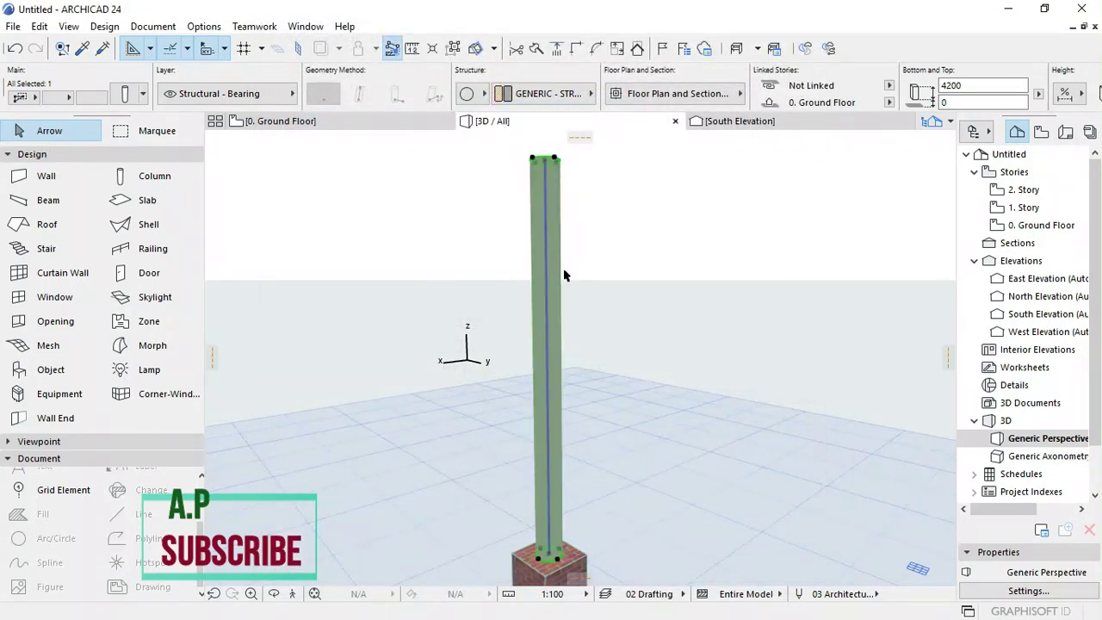
shift+middle_drag(627, 444, 480, 418)
click(494, 170)
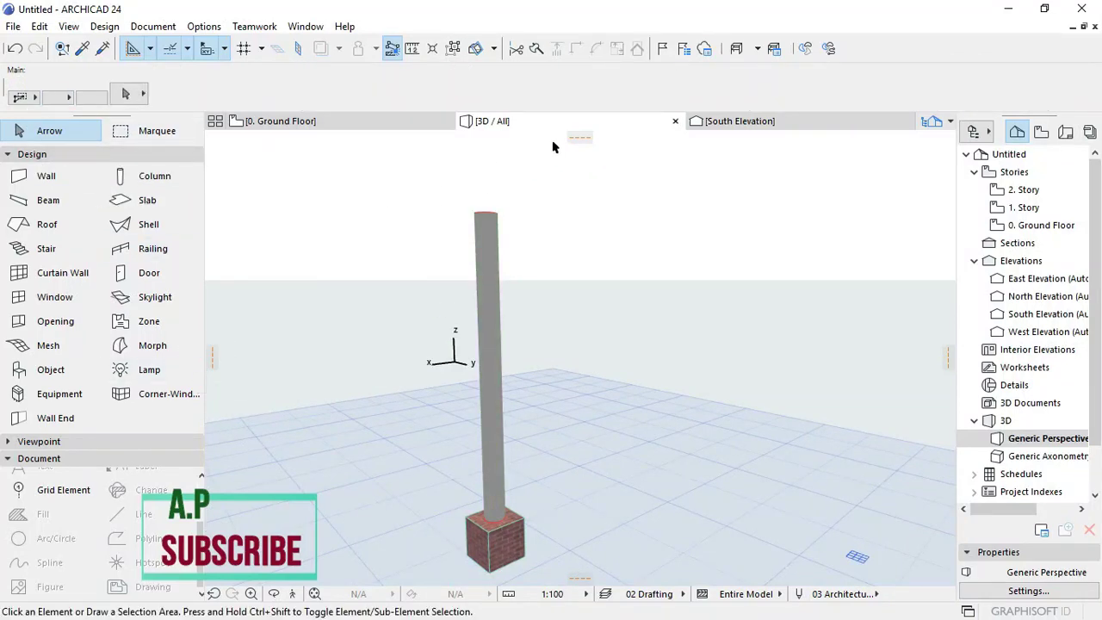
Step: On the ground floor plan, draw a full circle with a radius of 9000 centred on the column
click(291, 125)
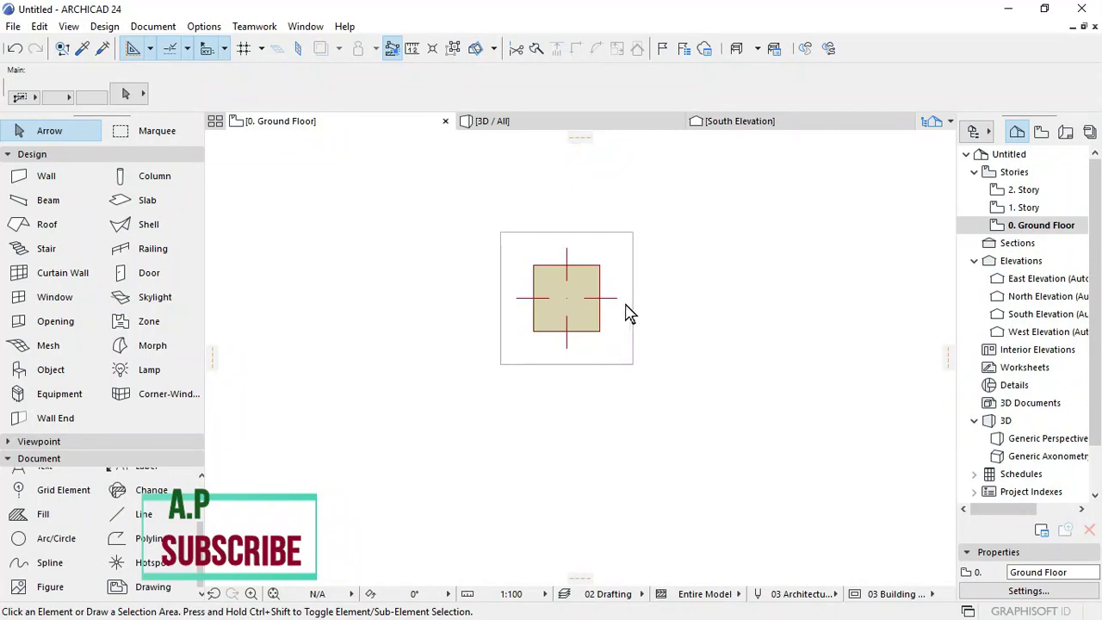
scroll(615, 314, down, 3)
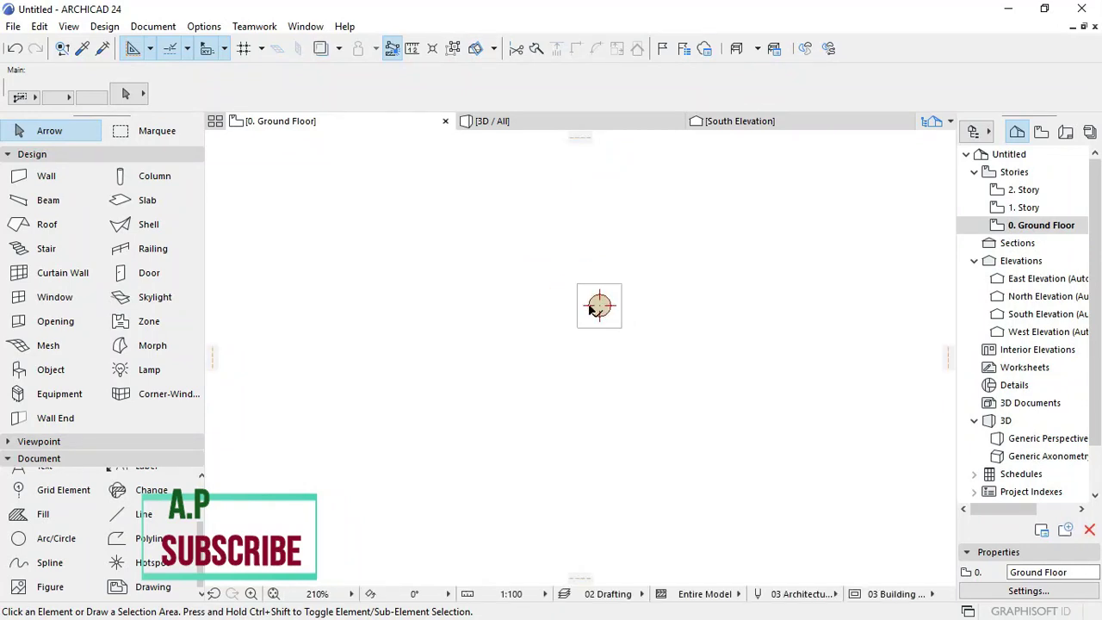
scroll(593, 309, down, 3)
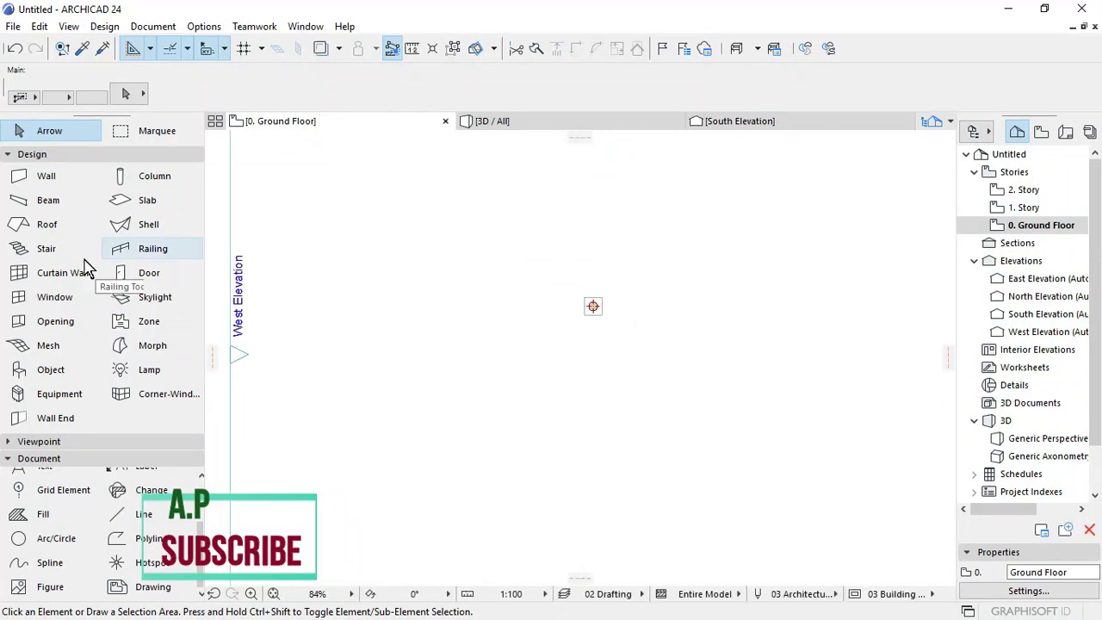
click(46, 544)
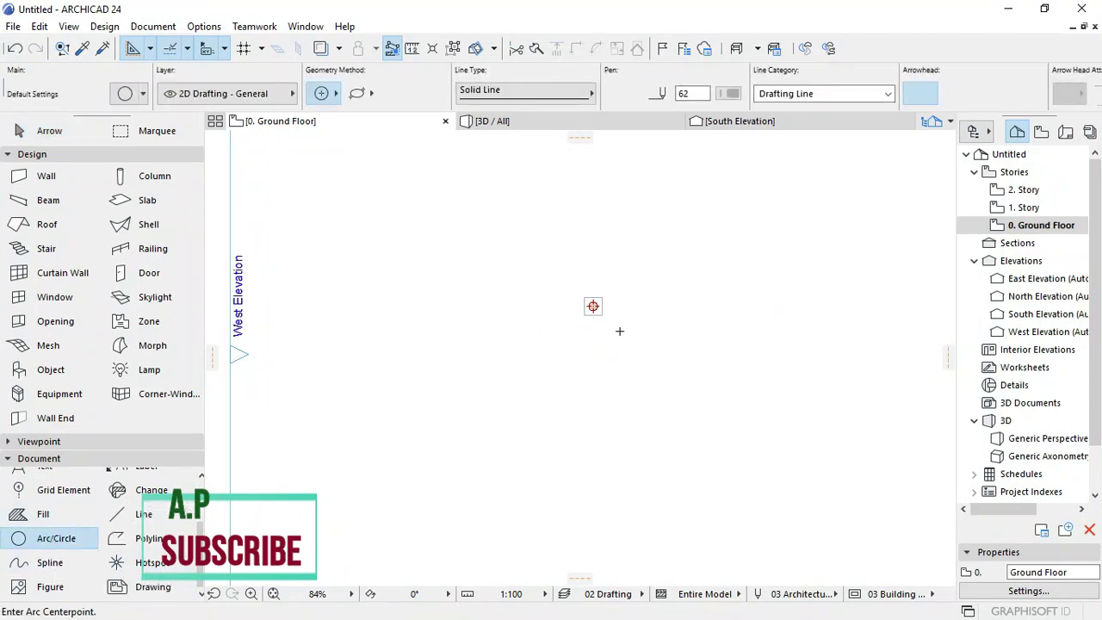
scroll(603, 323, up, 10)
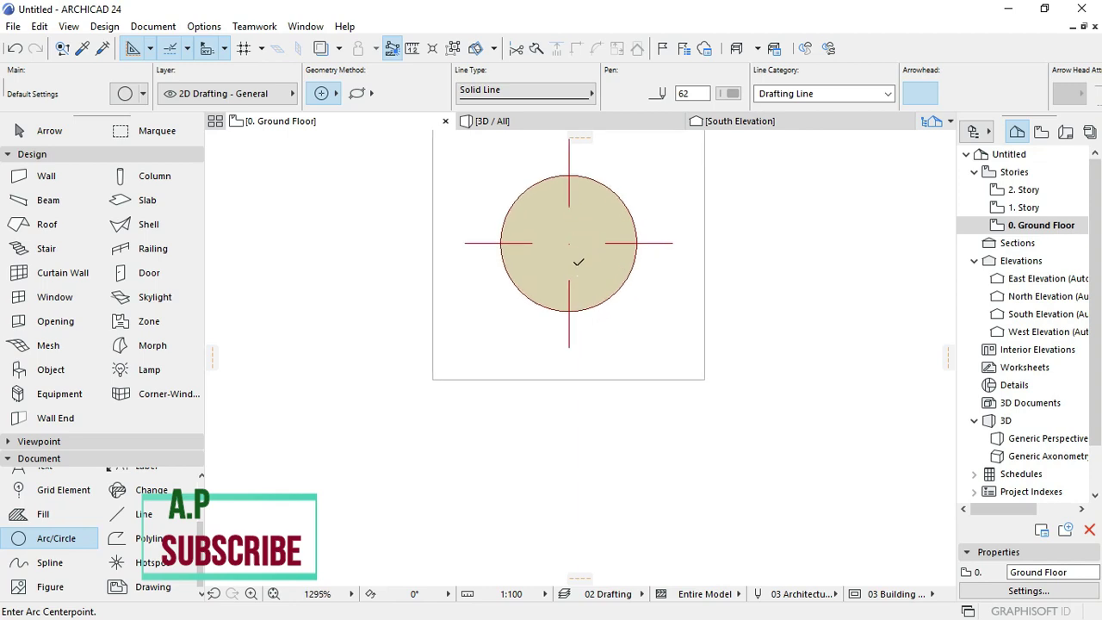
scroll(572, 250, up, 2)
click(569, 235)
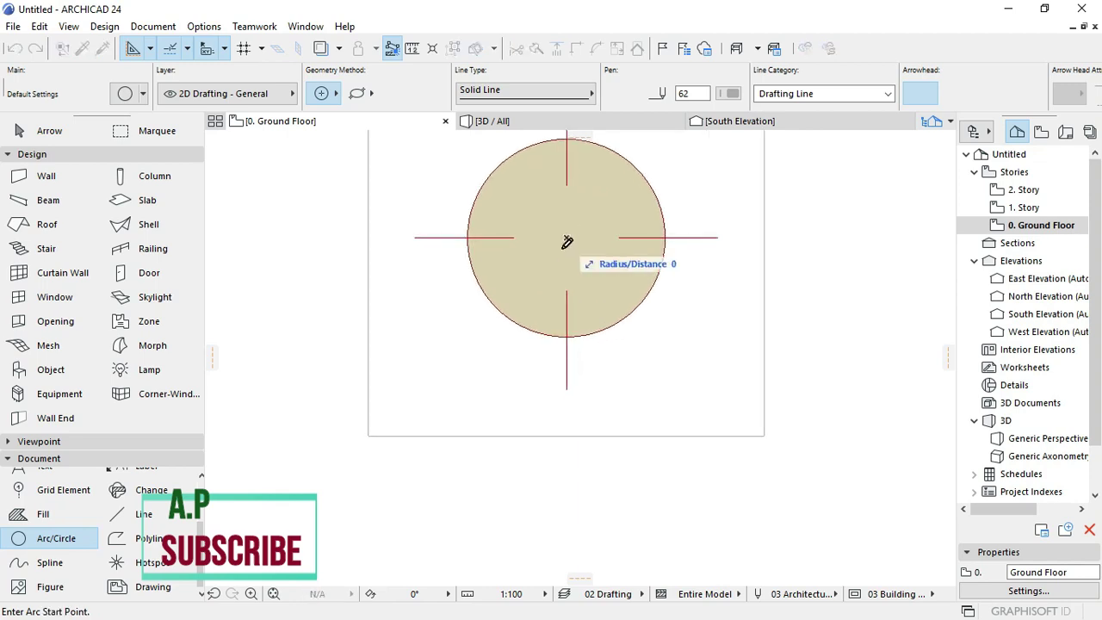
scroll(577, 452, down, 8)
scroll(564, 435, up, 5)
scroll(465, 300, down, 5)
scroll(504, 284, up, 6)
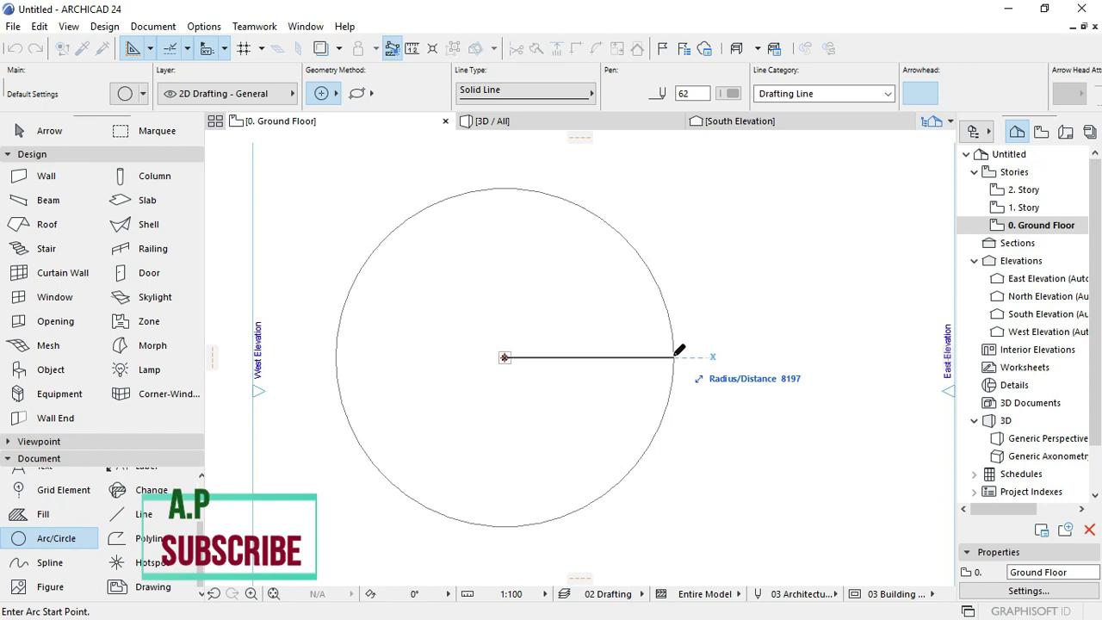
text(9000)
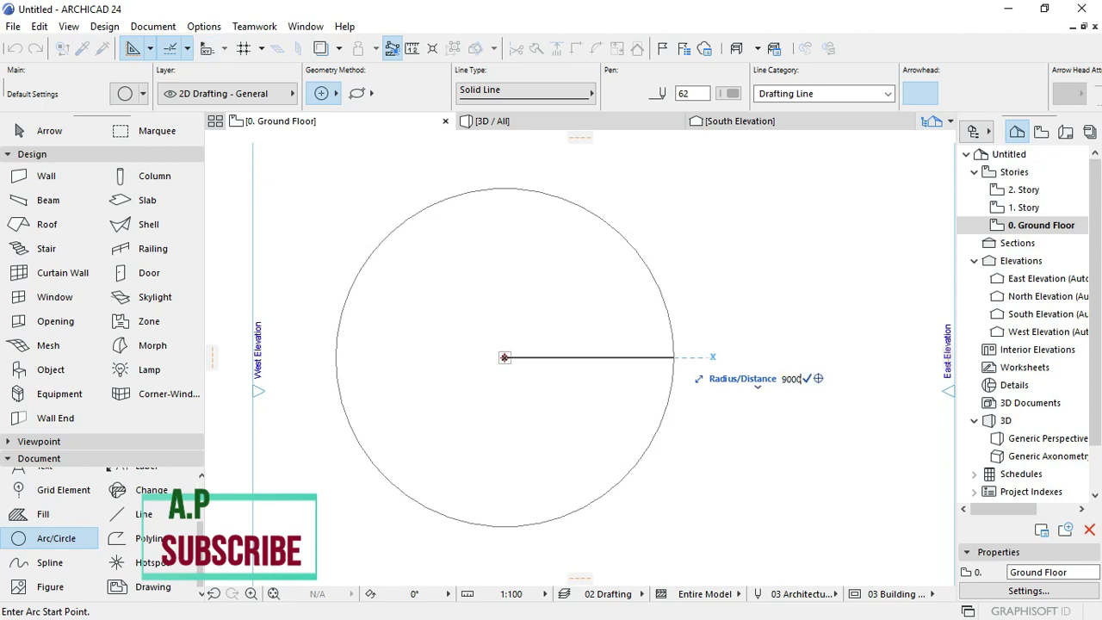
key(Return)
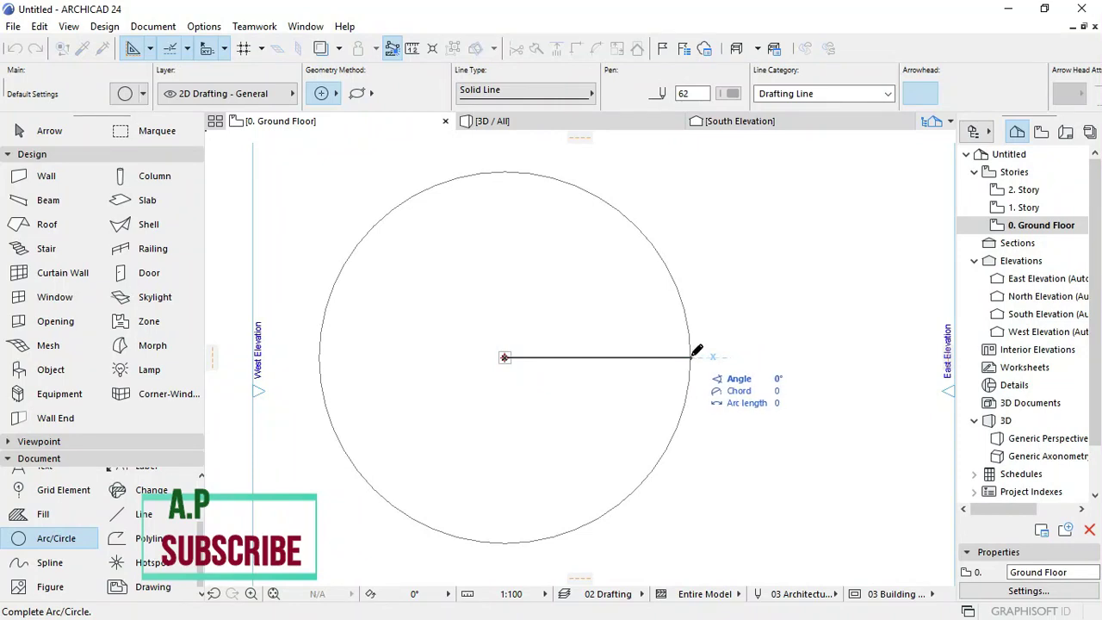
click(695, 353)
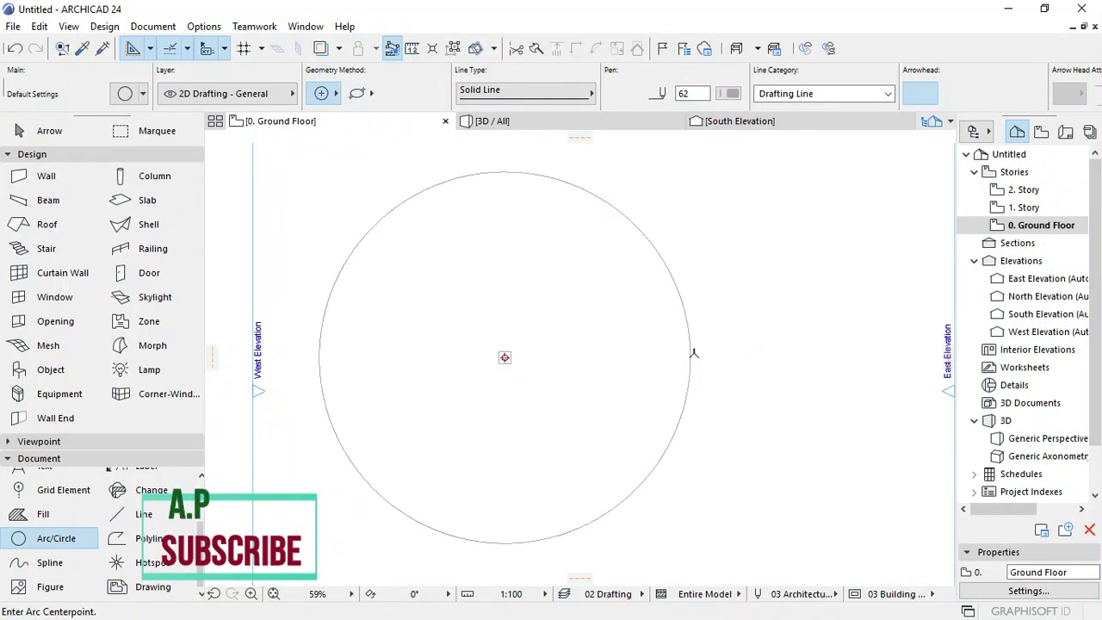
Step: Copy the circle in place and shrink the copy concentrically to a radius of about 7000
click(55, 131)
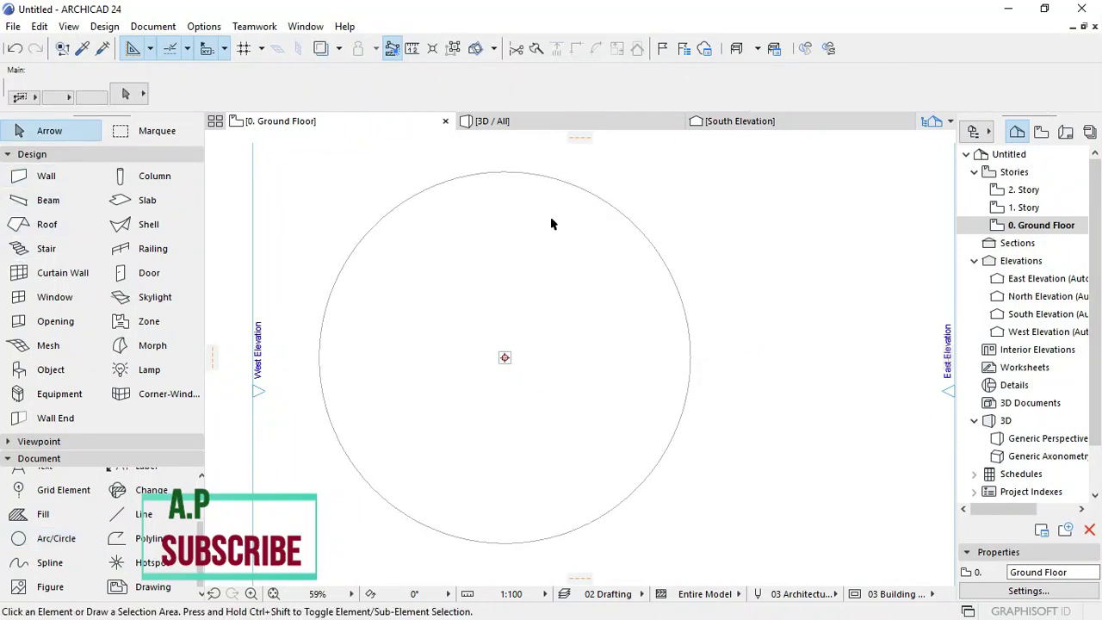
click(691, 371)
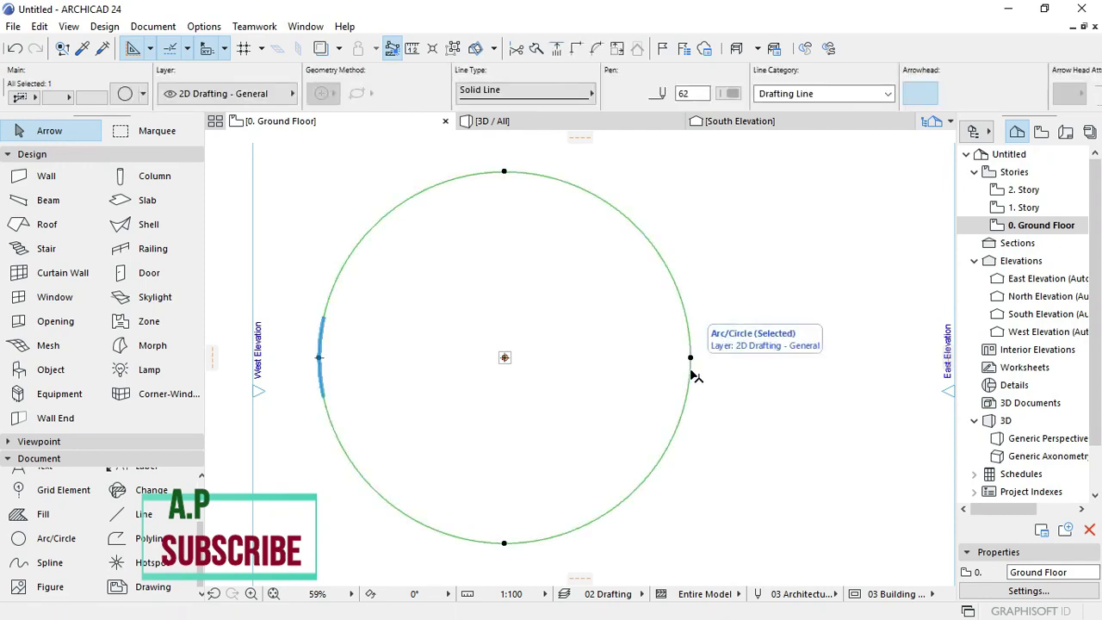
key(ctrl+d)
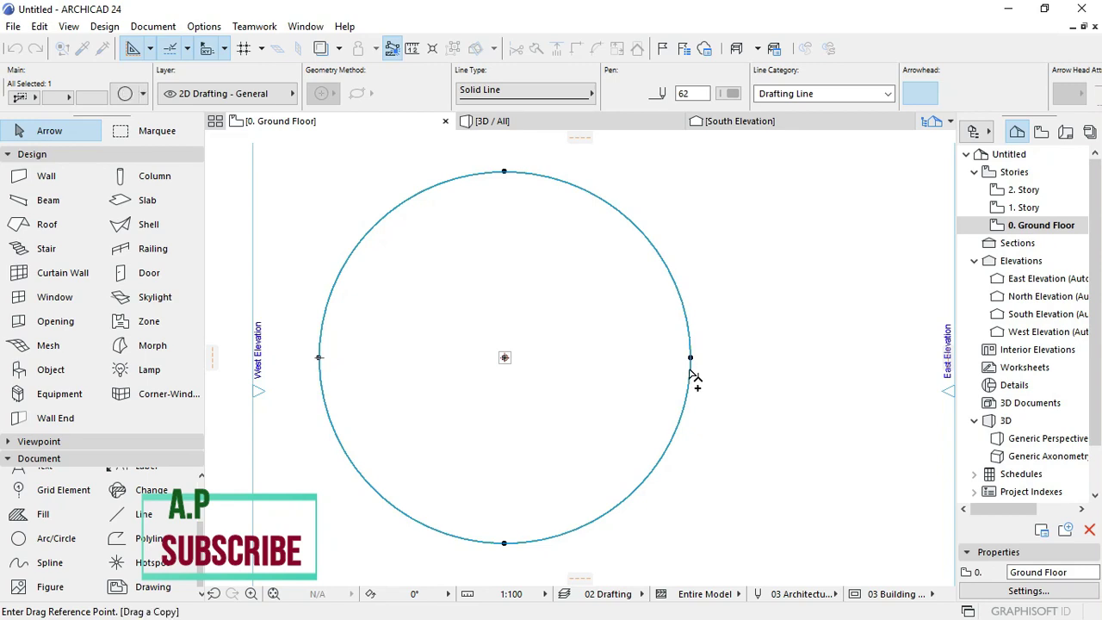
click(691, 372)
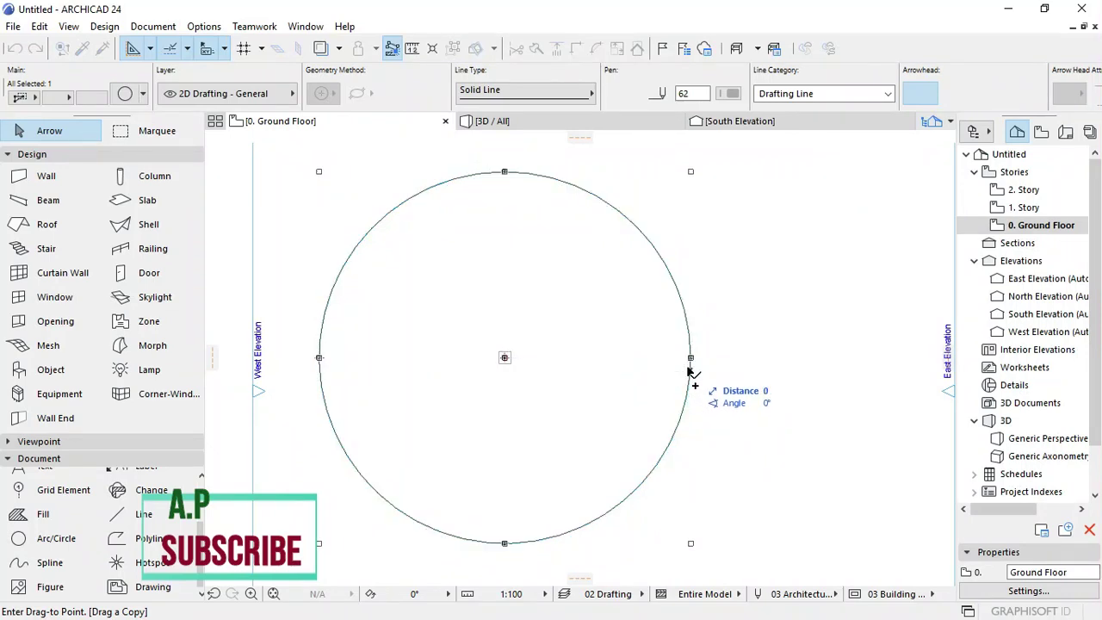
click(690, 370)
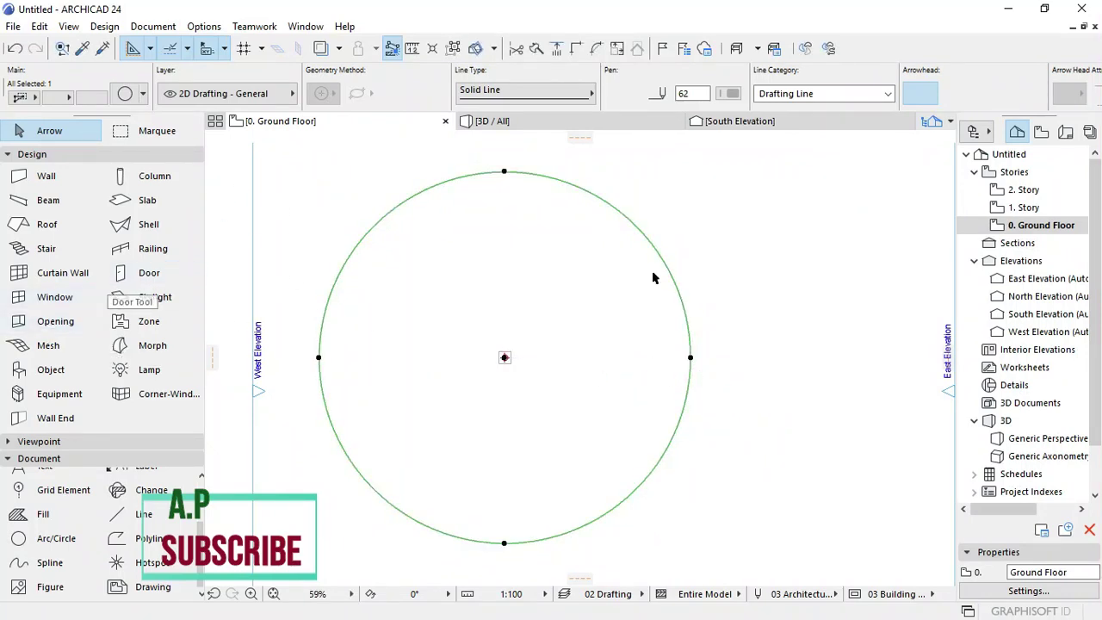
click(675, 281)
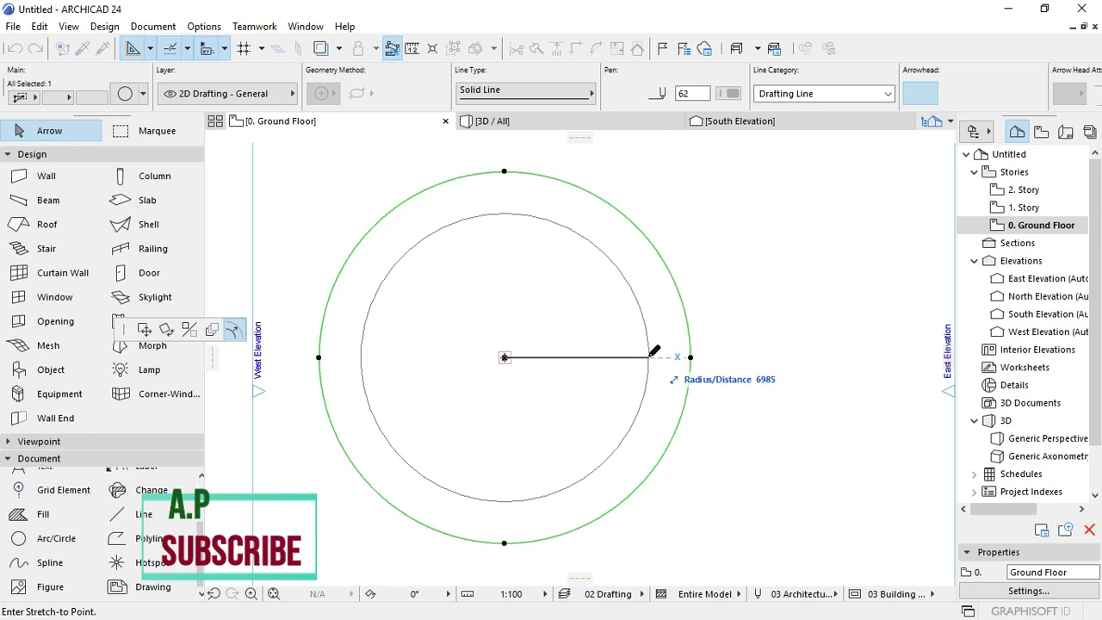
text(70)
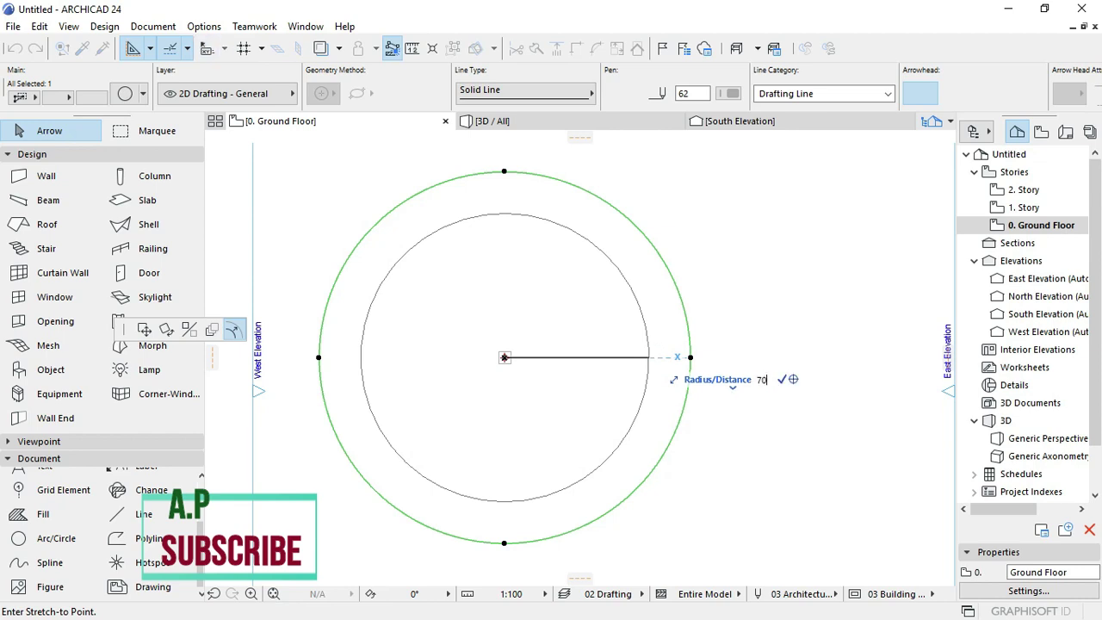
key(Return)
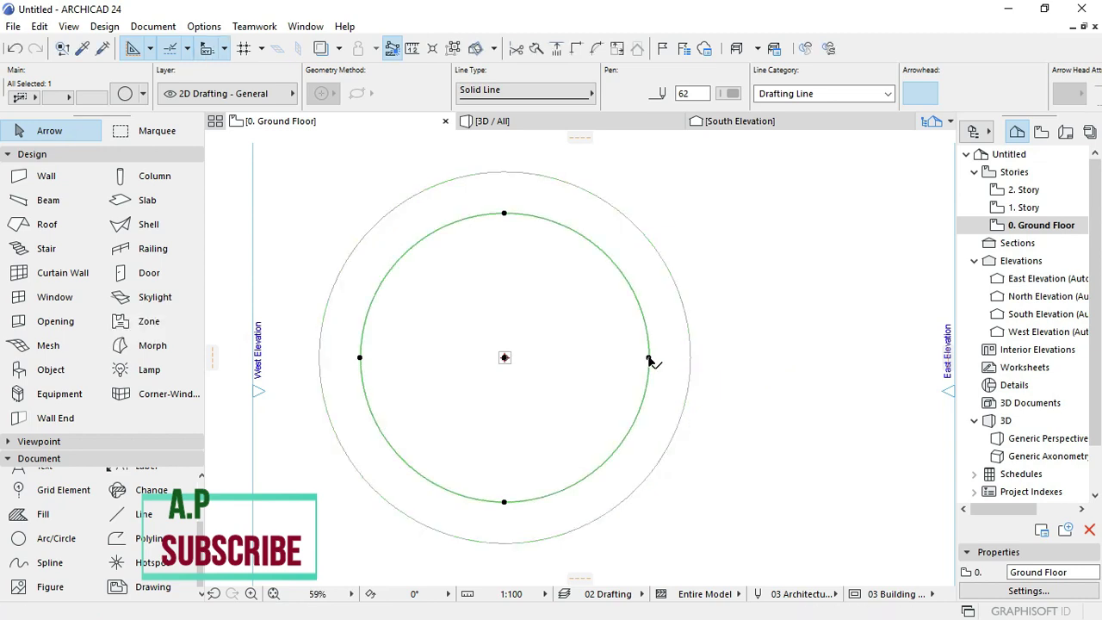
Step: On the ground floor plan, set the slab defaults to a thickness of 250 and an elevation to Project Zero of -250
click(532, 122)
click(569, 321)
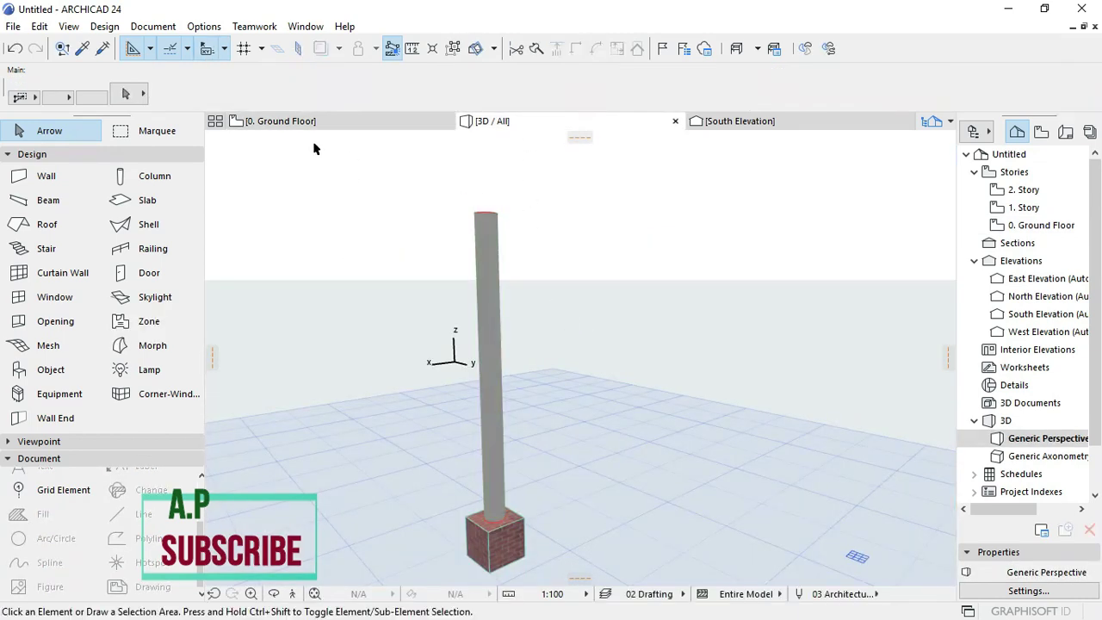
click(302, 127)
click(721, 337)
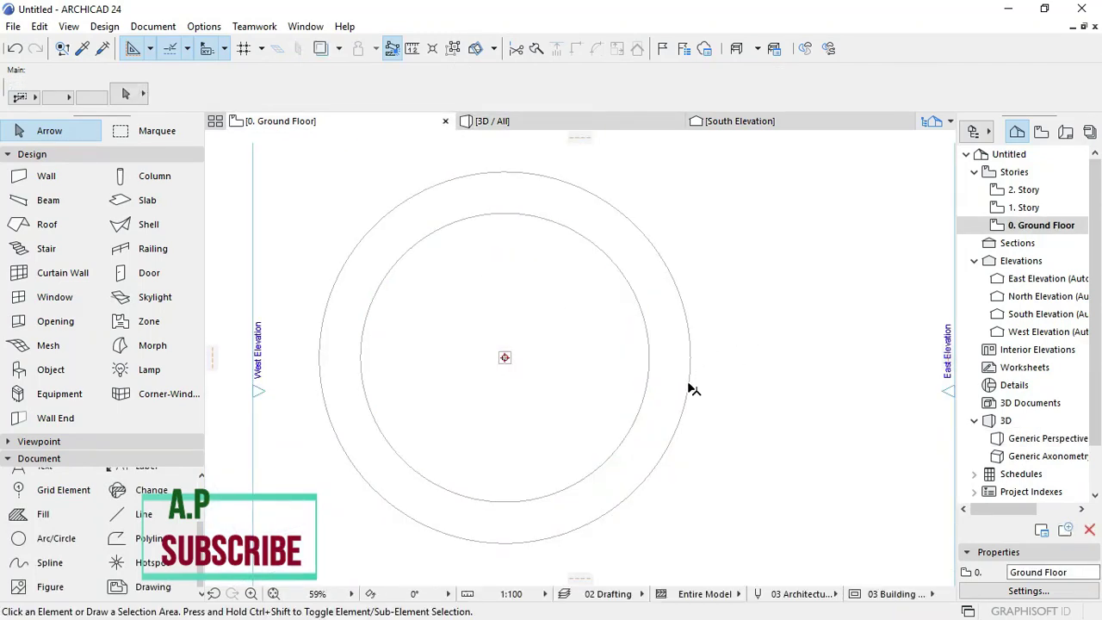
click(155, 200)
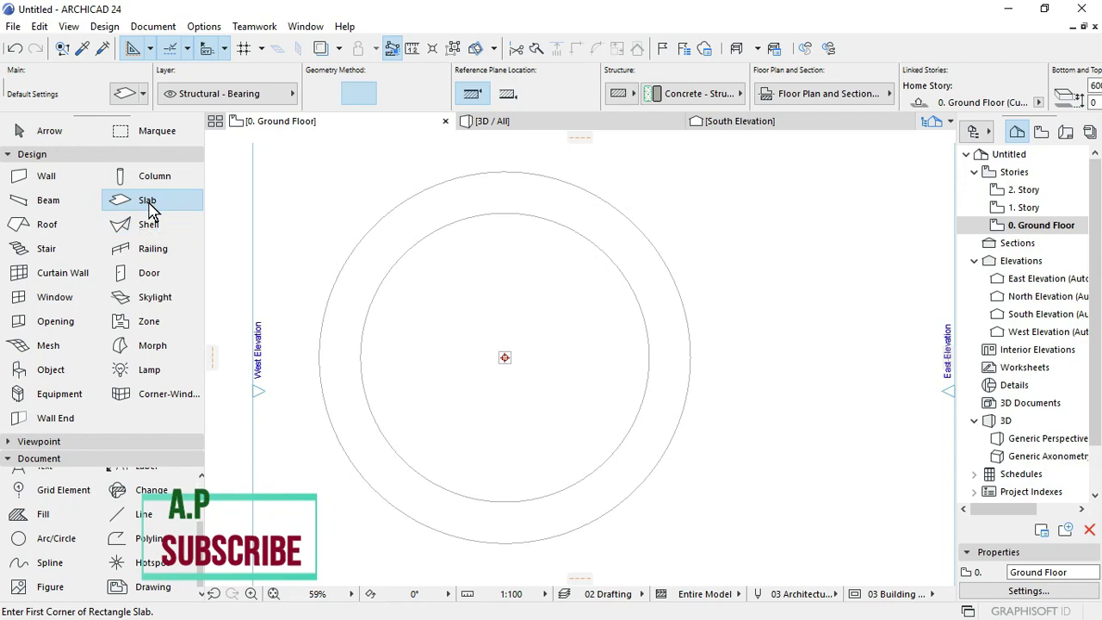
double_click(149, 201)
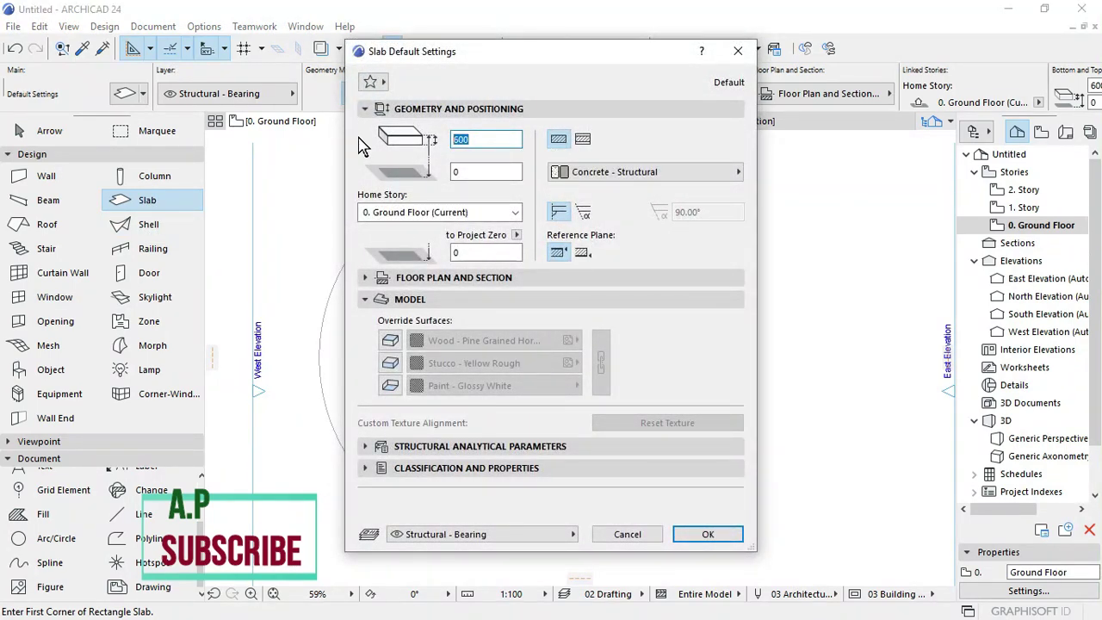
text(250)
click(465, 252)
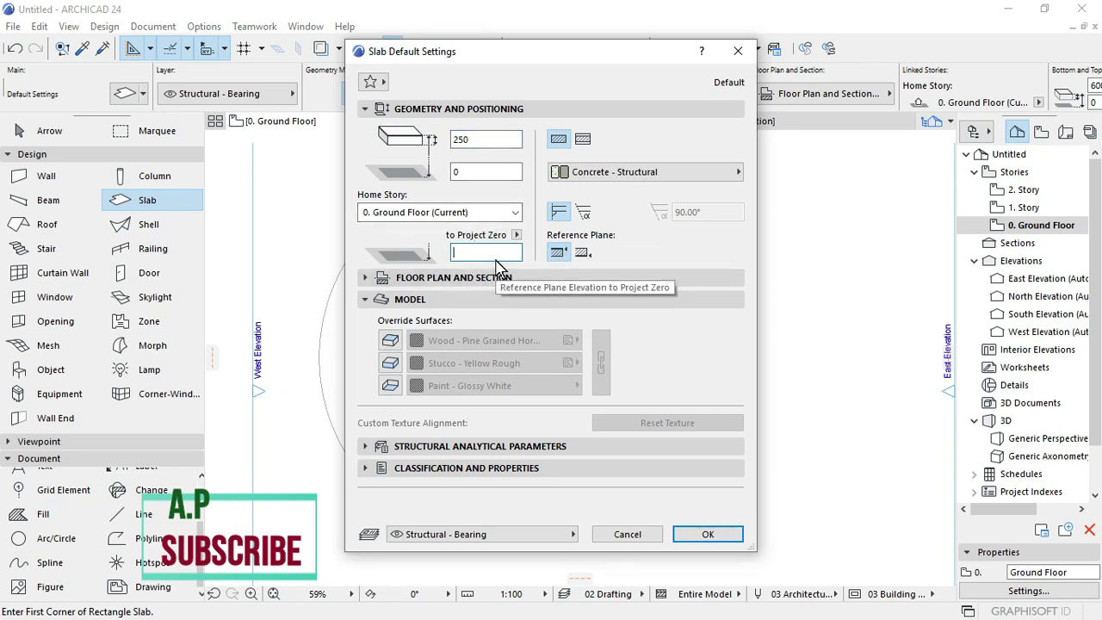
text(-)
text(02)
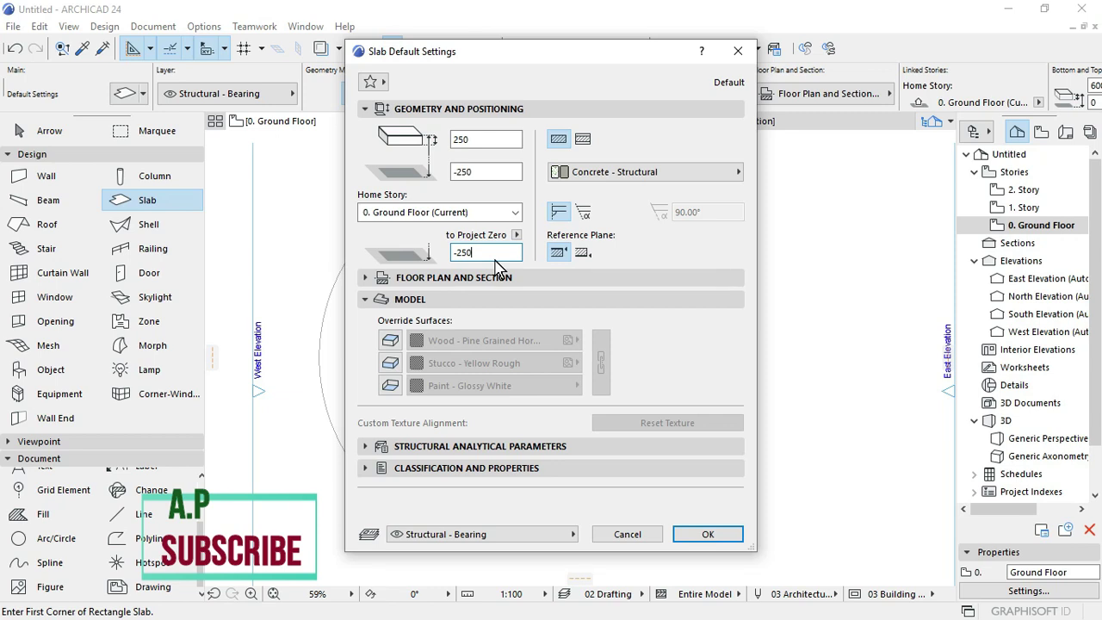
click(728, 541)
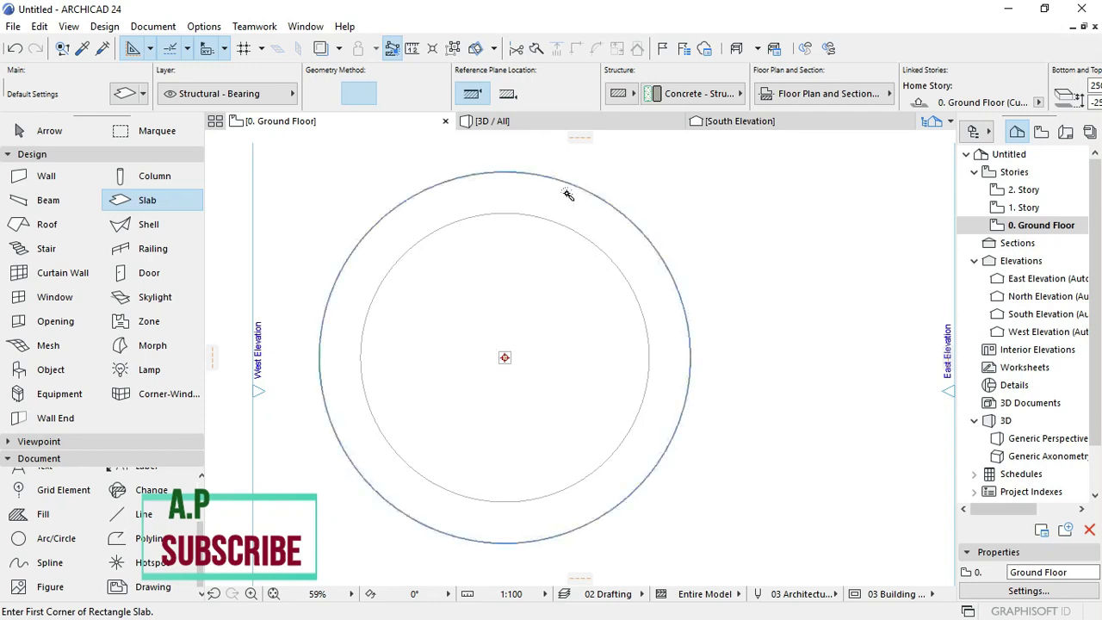
Step: Create a slab from the outer circle with the Magic Wand and view the whole disc in 3D
click(479, 124)
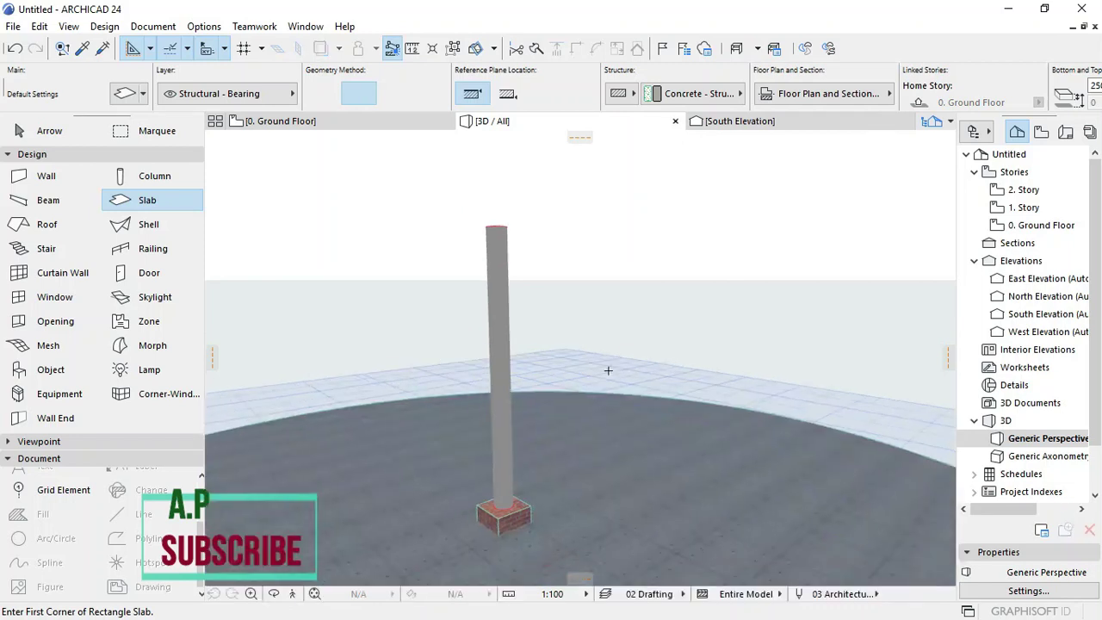
scroll(608, 371, down, 10)
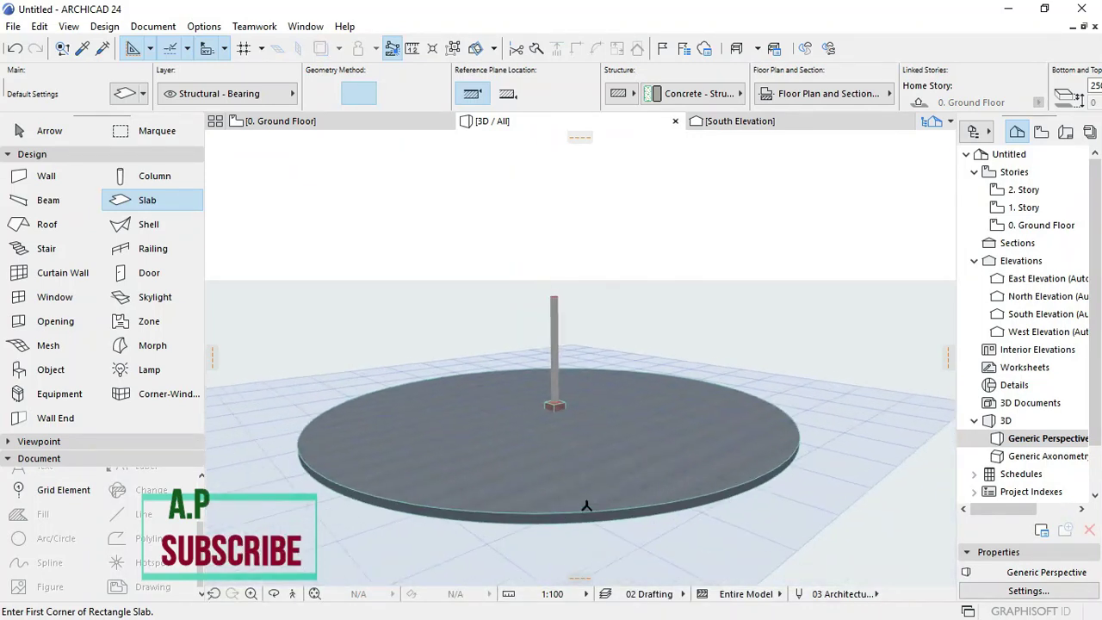
Step: Examine the circular slab and the column's brick base in 3D, and return to the ground floor plan
scroll(587, 505, up, 10)
scroll(576, 372, down, 10)
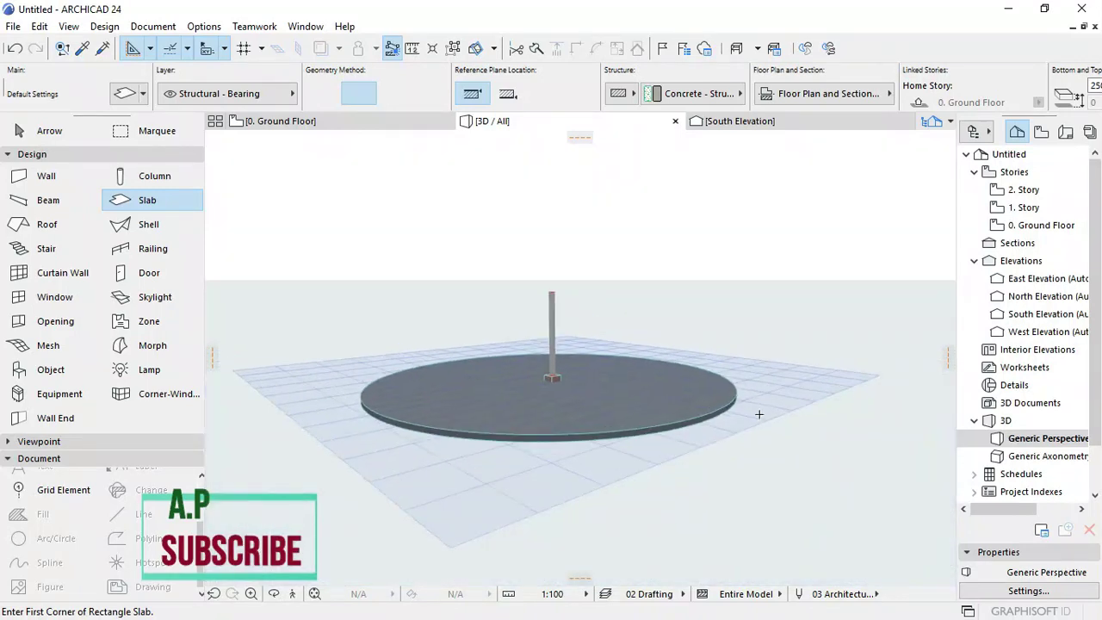
scroll(758, 415, up, 10)
scroll(441, 322, up, 5)
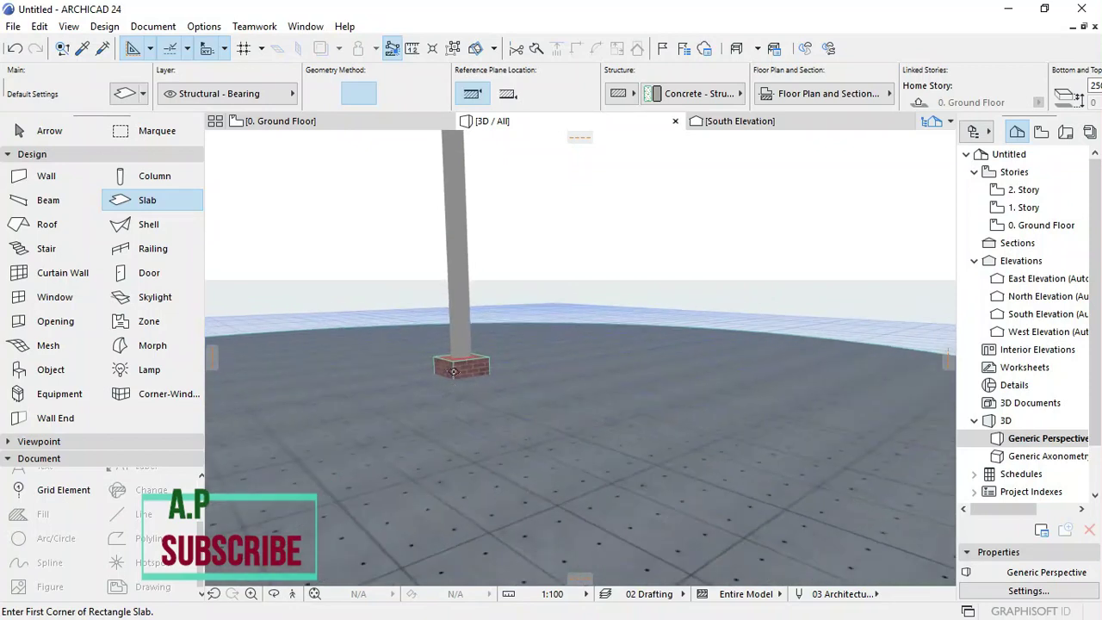
scroll(453, 370, down, 5)
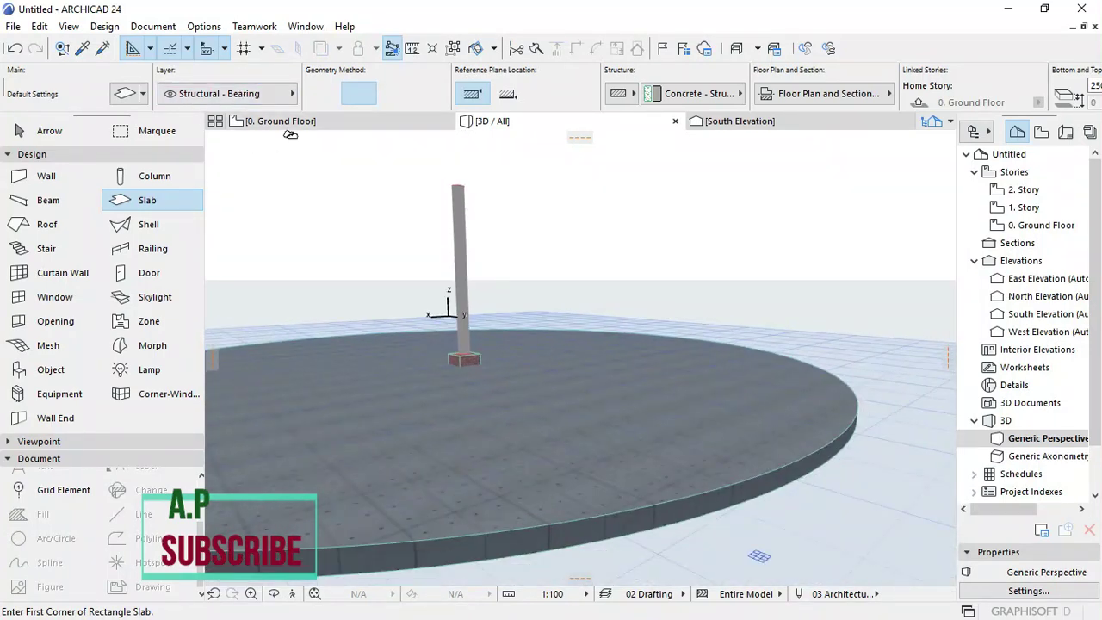
click(302, 126)
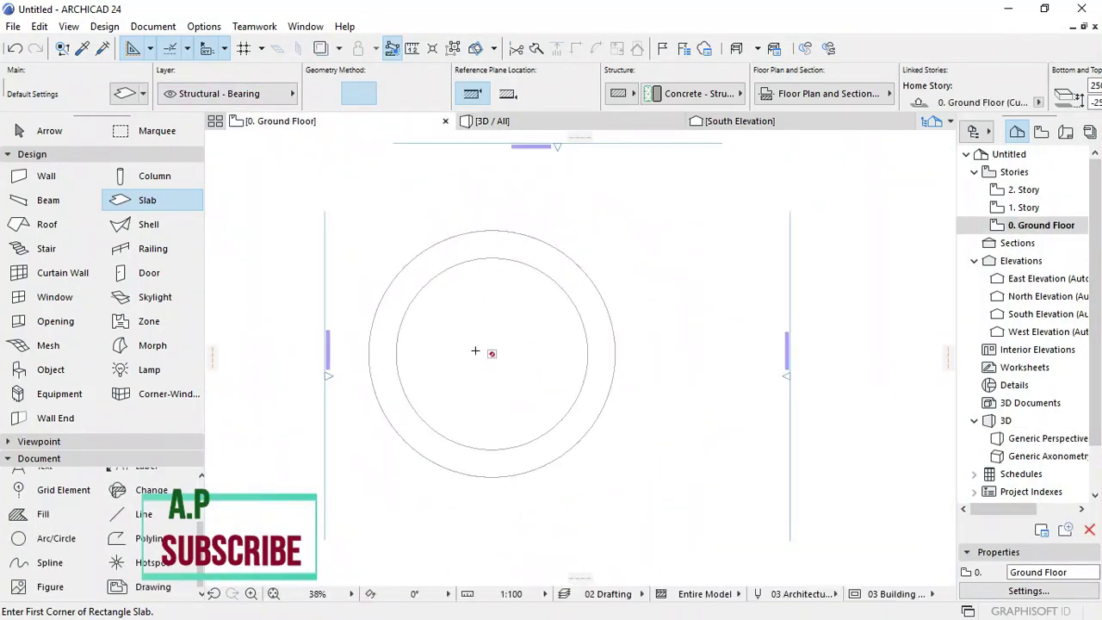
scroll(455, 345, up, 5)
scroll(409, 309, down, 2)
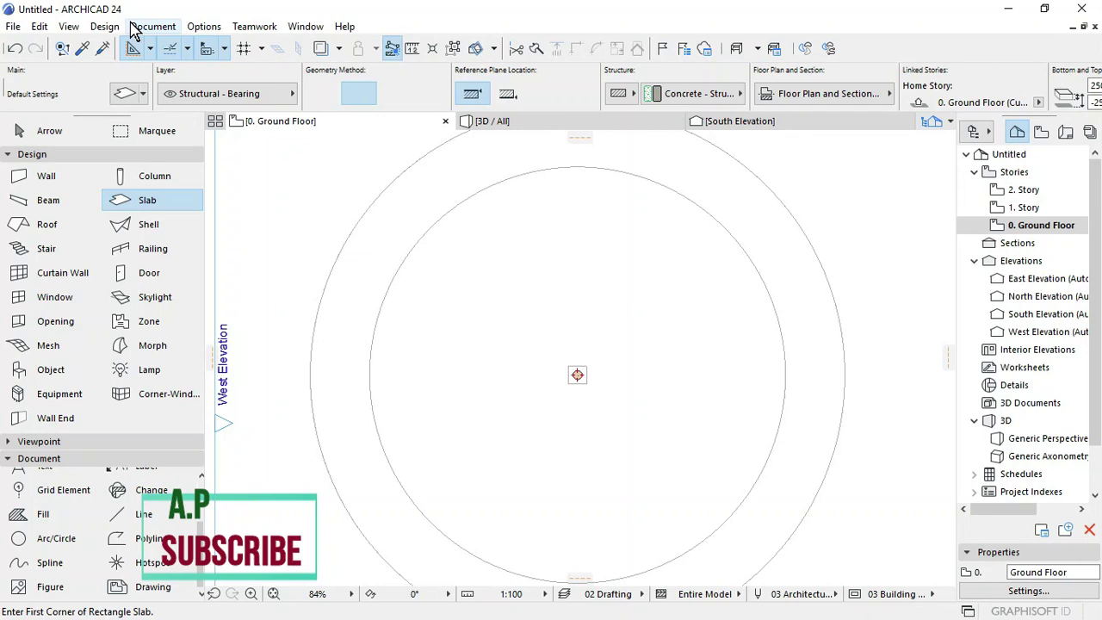
Step: Open the default roof settings and set the roof's elevation to Project Zero to 2600
click(49, 130)
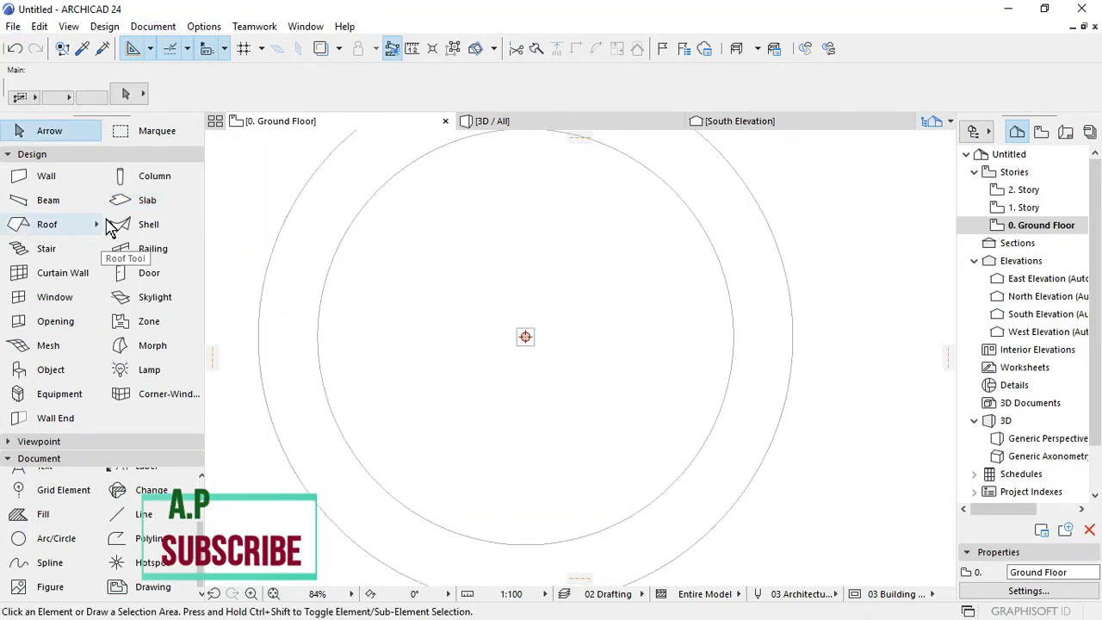
double_click(48, 224)
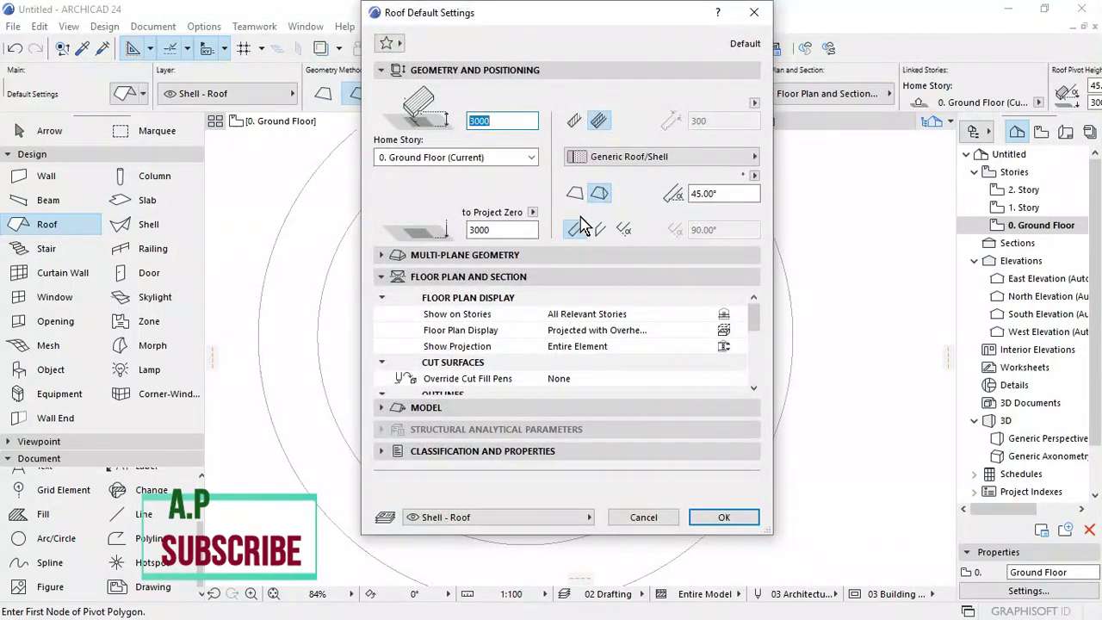
click(502, 230)
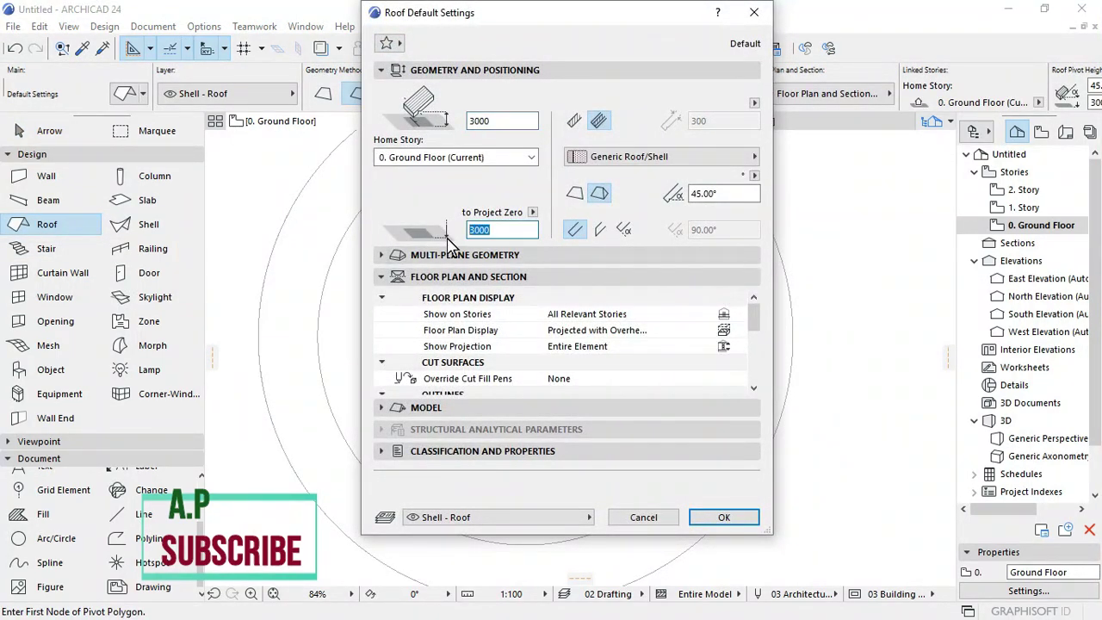
key(BackSpace)
text(27)
key(BackSpace)
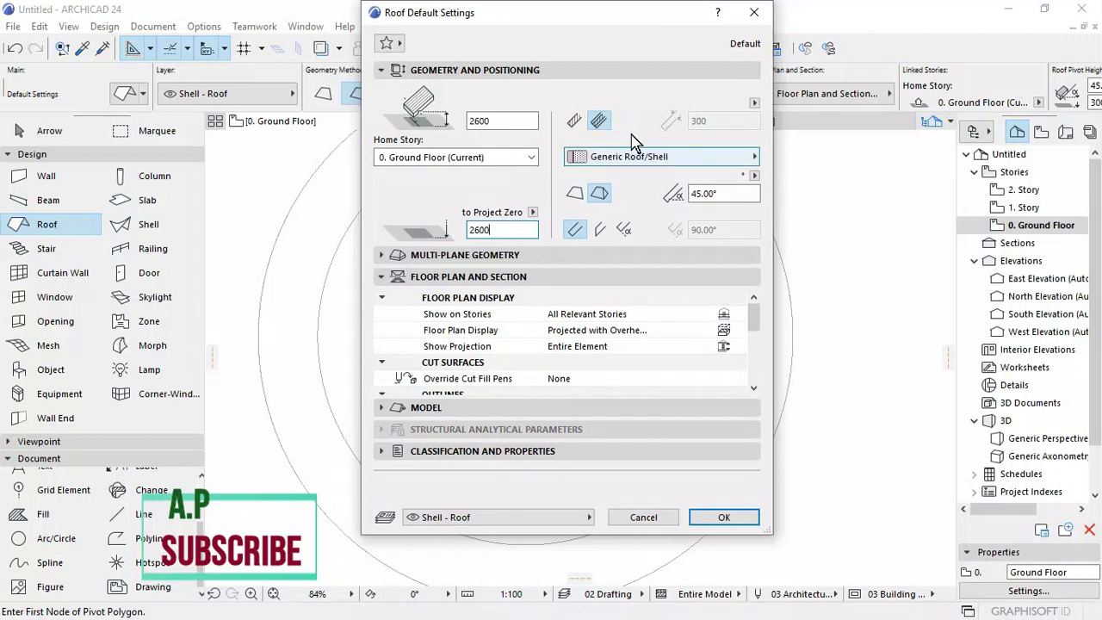
Step: Give the default roof a basic Timber - Roof structure, a 30° pitch and a custom edge angle of 30°
click(575, 120)
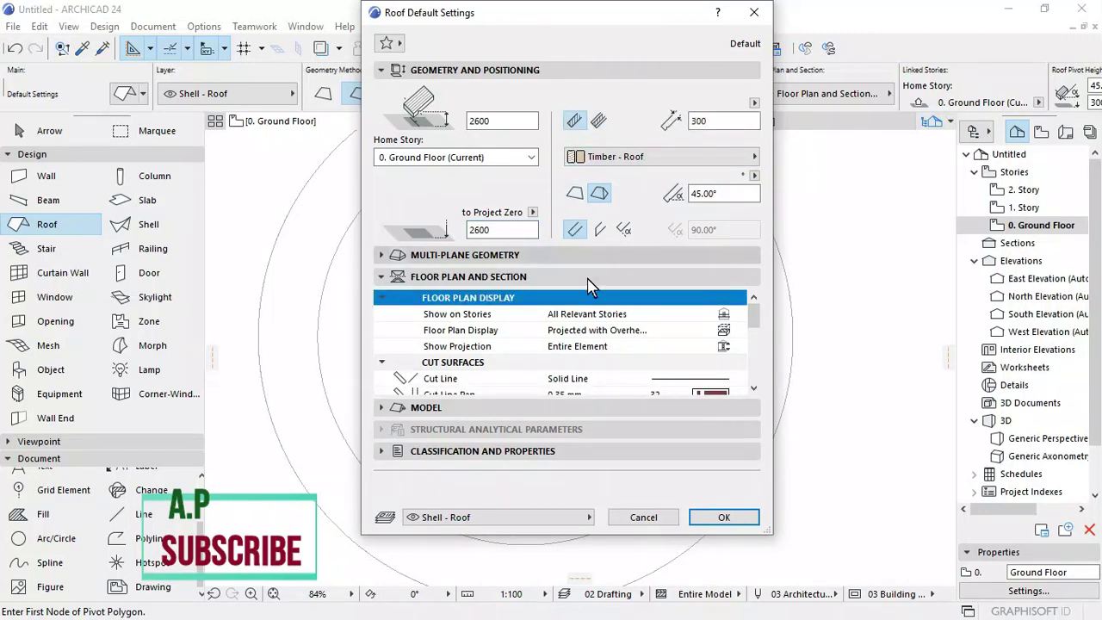
click(704, 193)
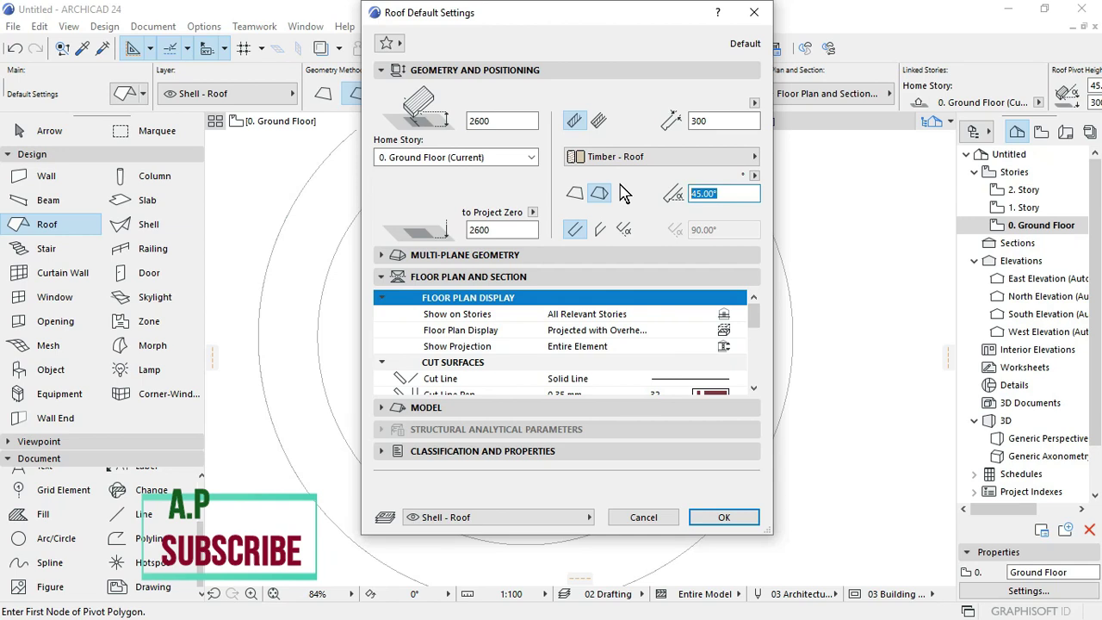
text(30)
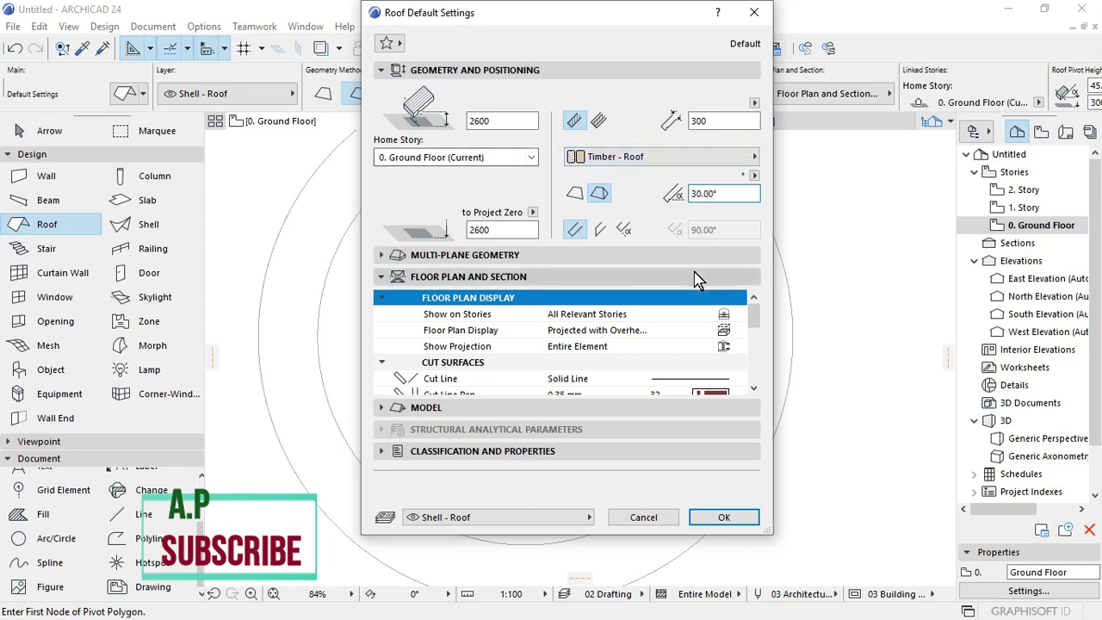
click(624, 229)
click(724, 229)
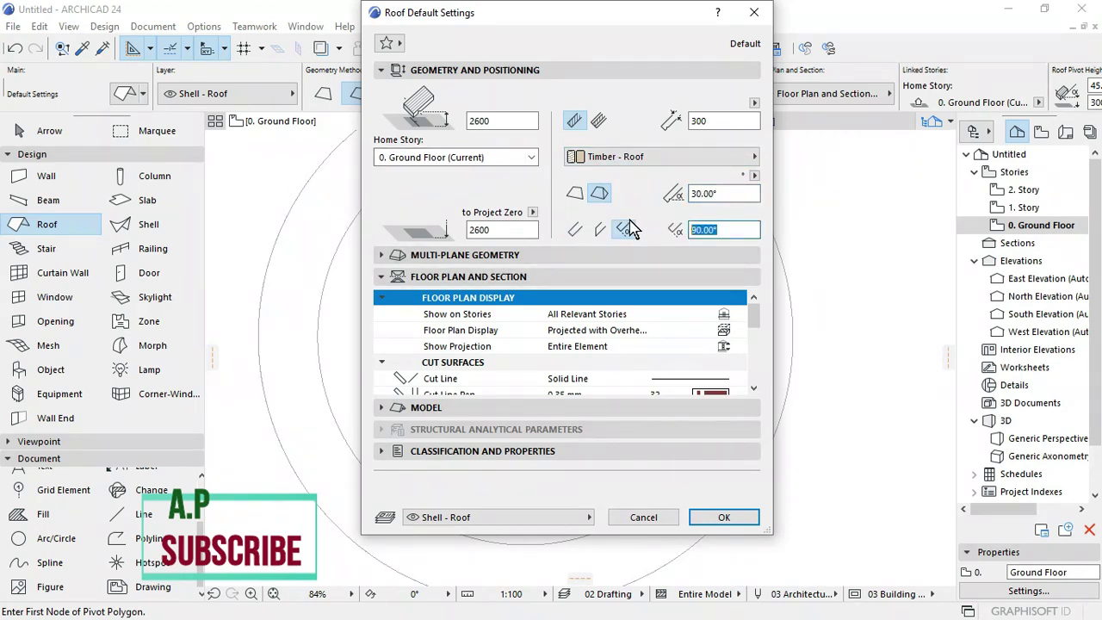
text(3)
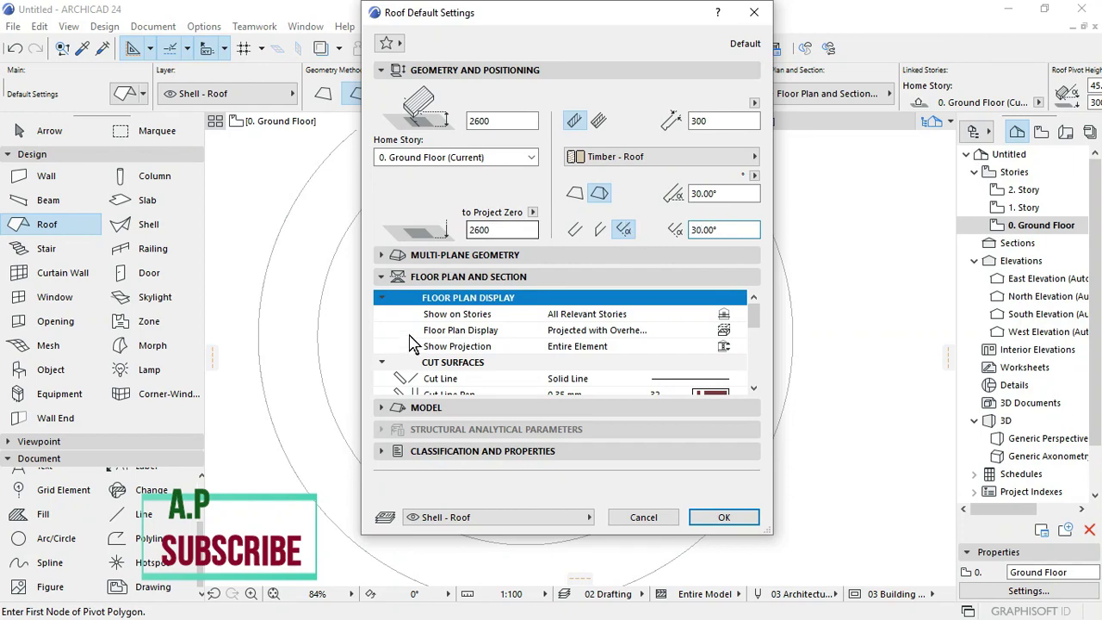
Step: Override all three roof surfaces, keeping Roof Tiles - French Red on top and pine-grained wood on the edges and underside, and accept the defaults
scroll(441, 366, down, 3)
scroll(441, 366, down, 5)
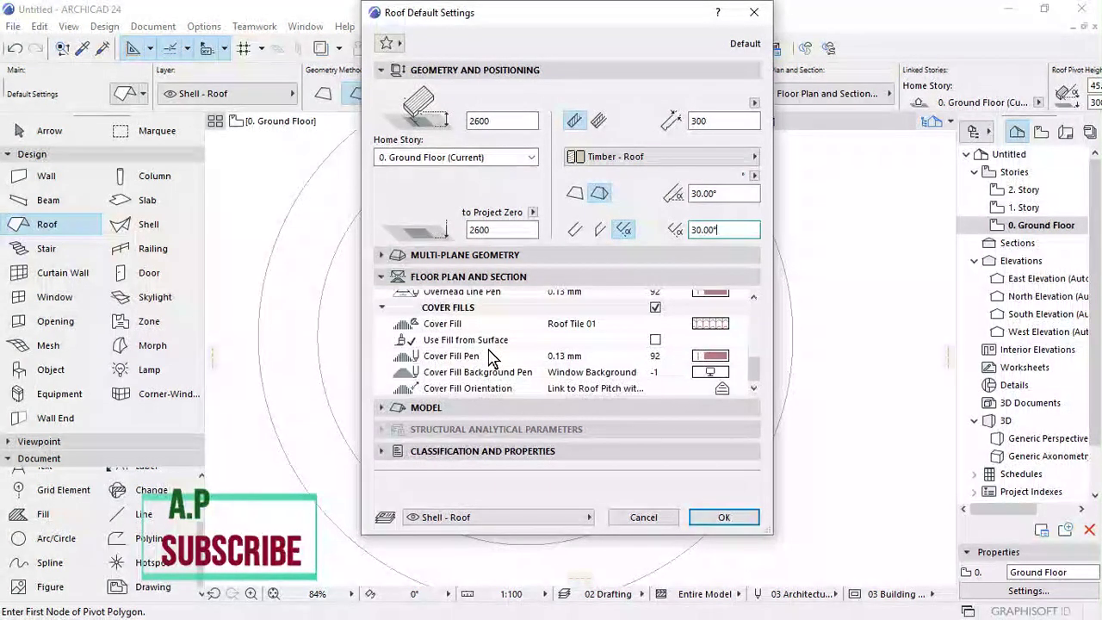
click(425, 408)
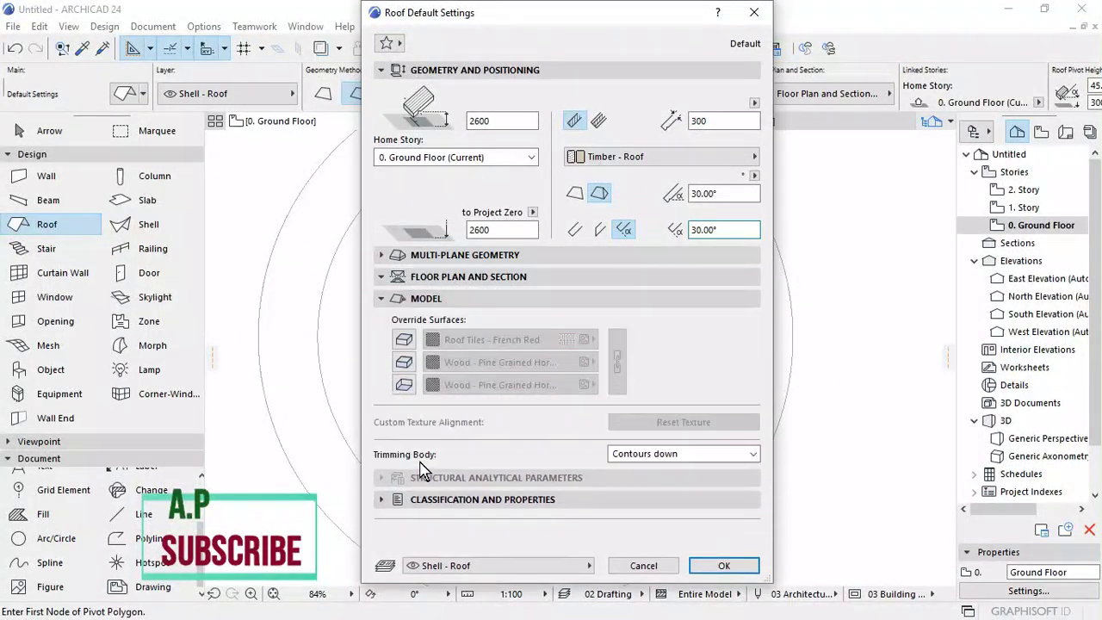
click(403, 362)
click(403, 385)
click(488, 342)
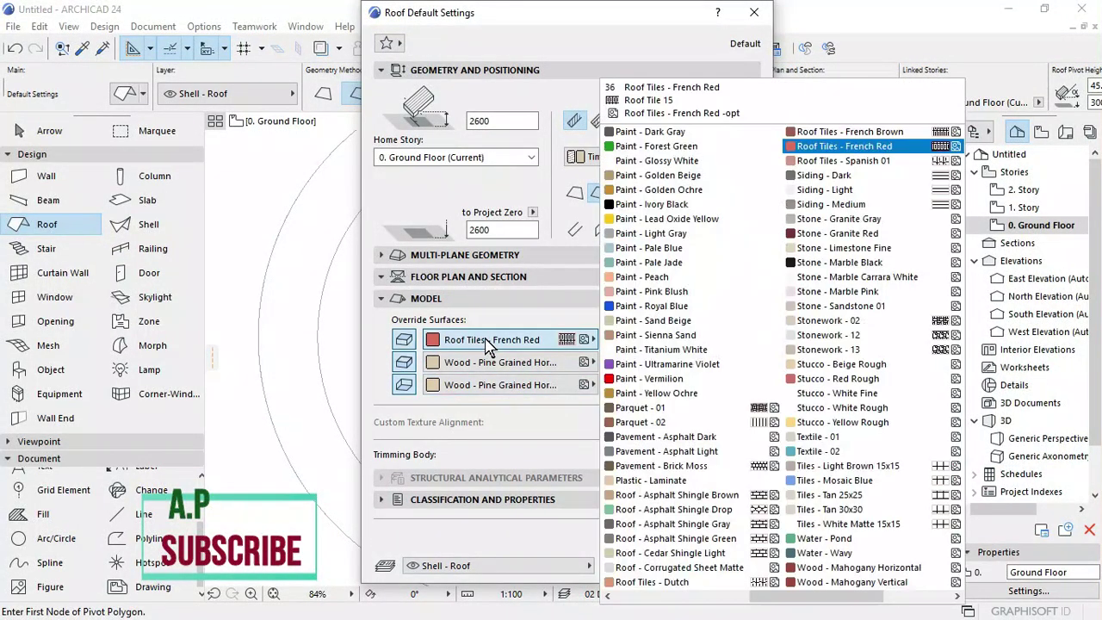
click(555, 465)
click(754, 569)
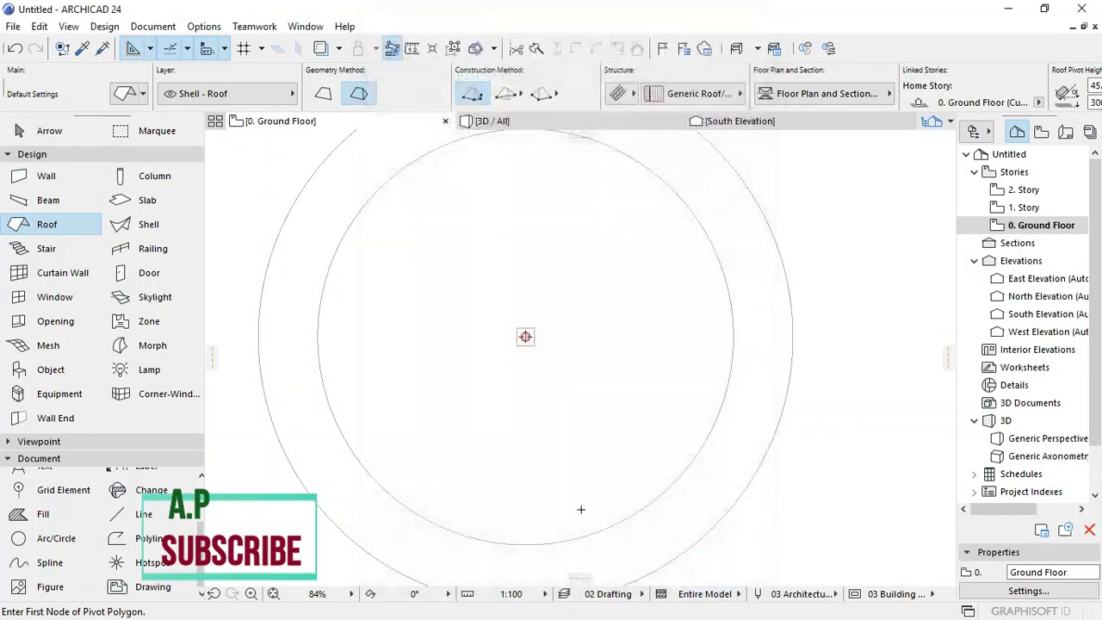
Step: Create a multi-plane roof from the inner circle with the Magic Wand and view it above the slab in 3D
click(676, 492)
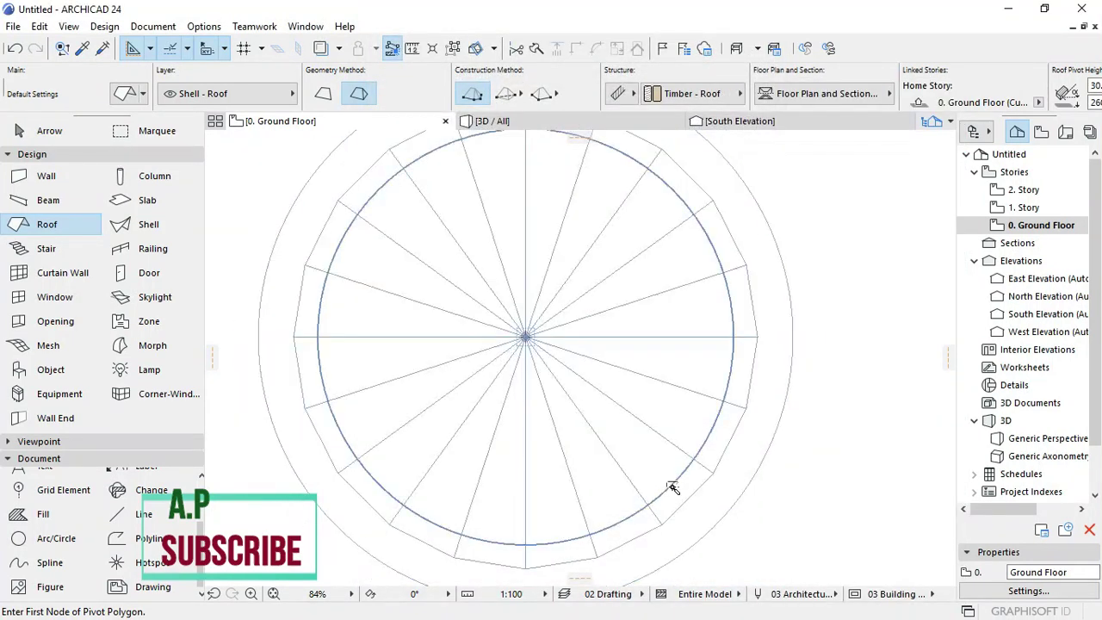
key(ctrl+z)
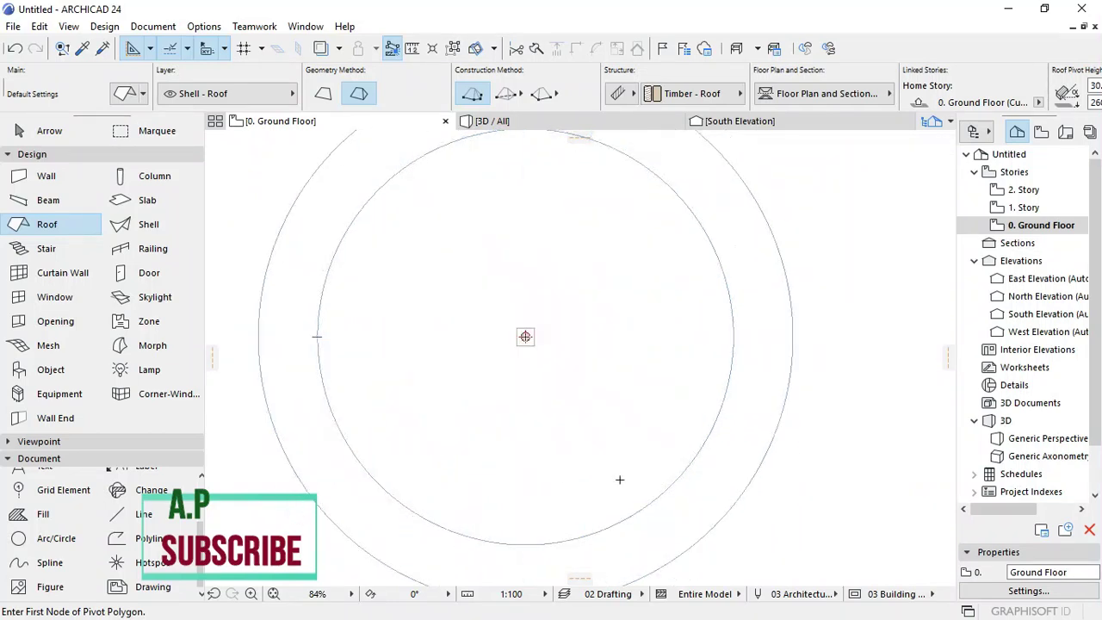
key(ctrl+shift+z)
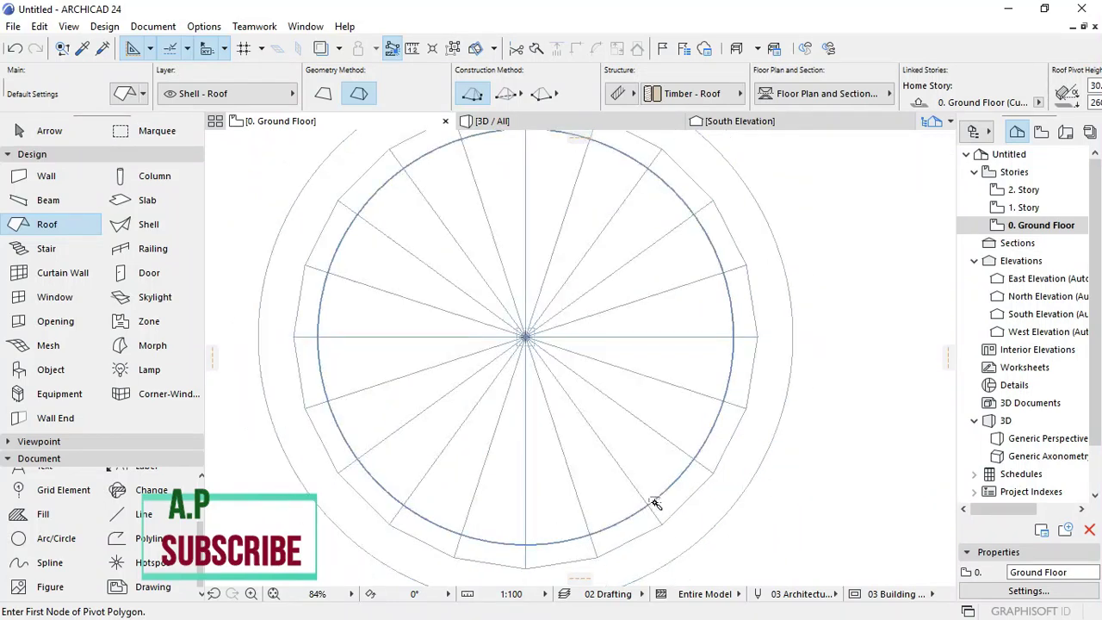
key(ctrl+z)
key(ctrl+shift+z)
key(ctrl+a)
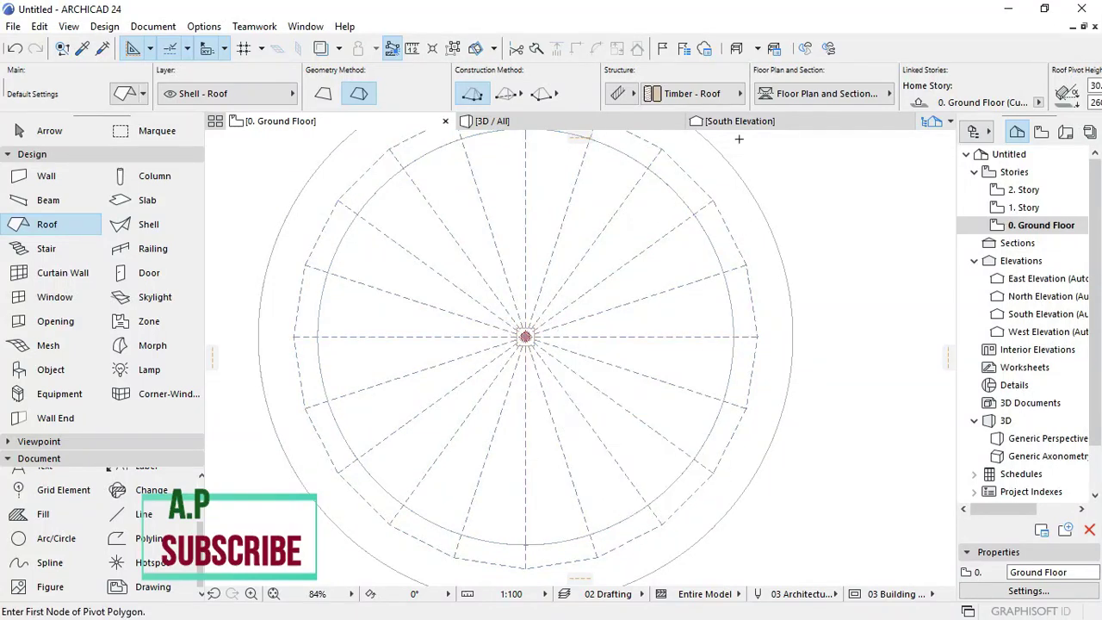
click(603, 121)
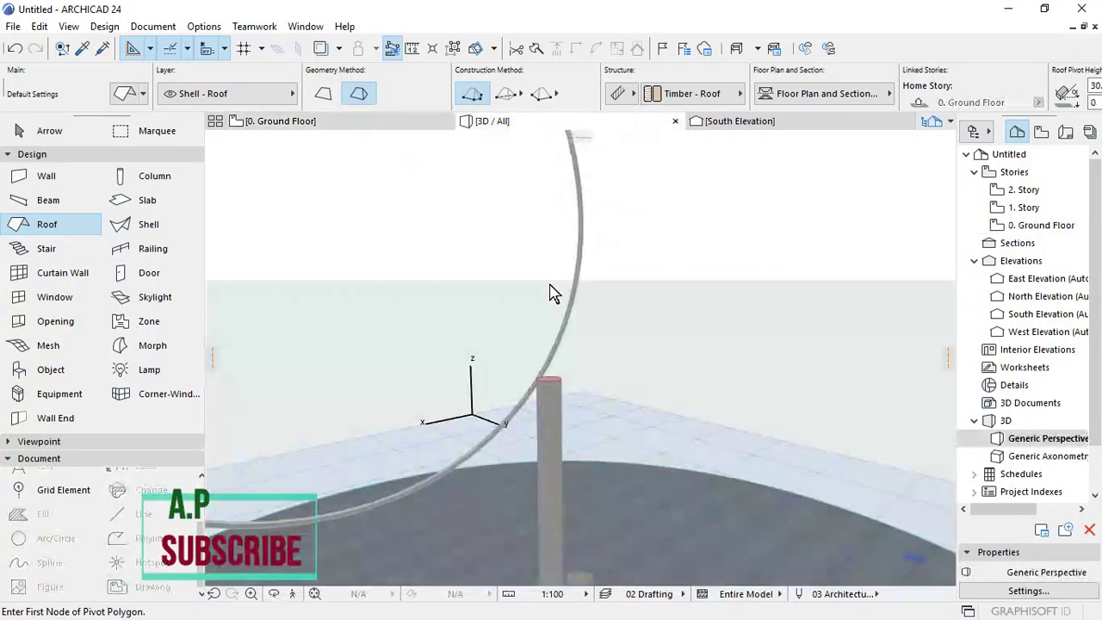
scroll(588, 331, down, 5)
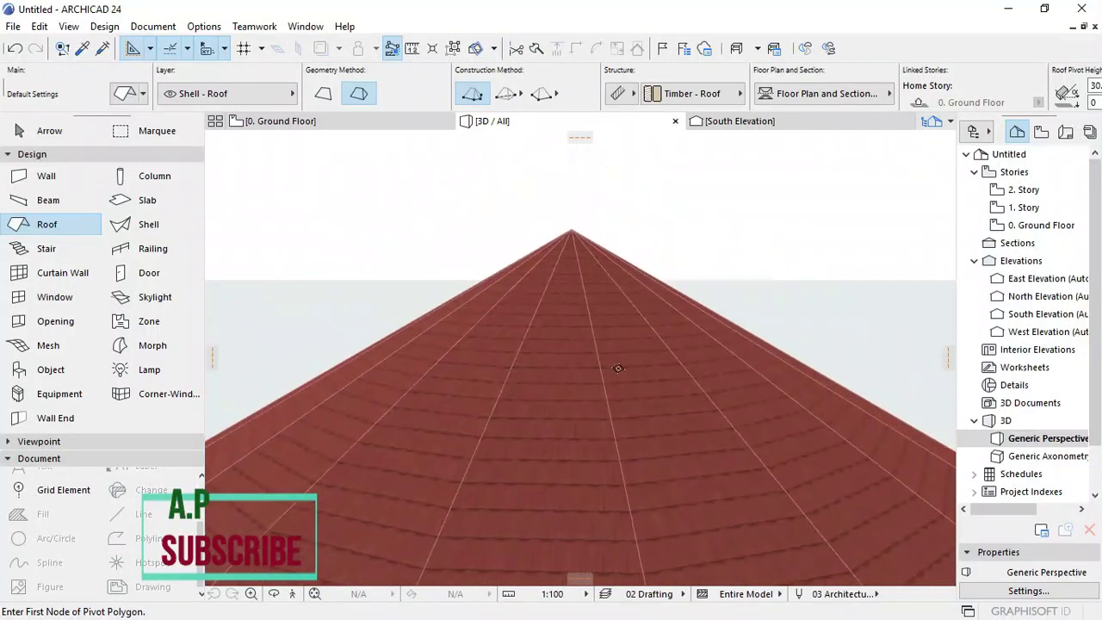
scroll(587, 331, down, 3)
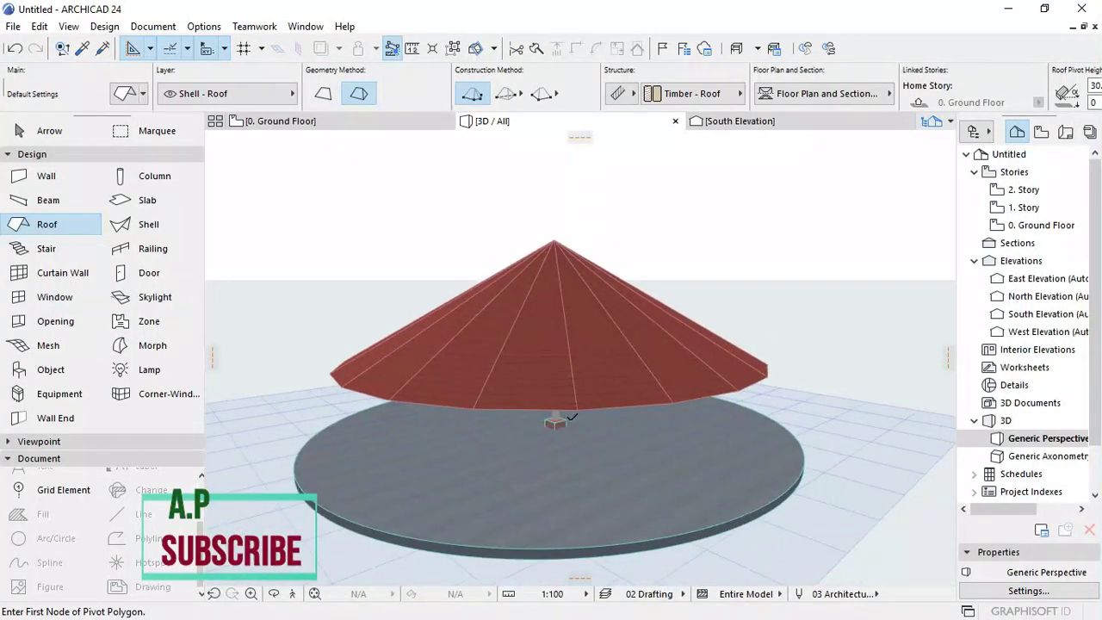
scroll(571, 420, up, 2)
scroll(571, 421, up, 3)
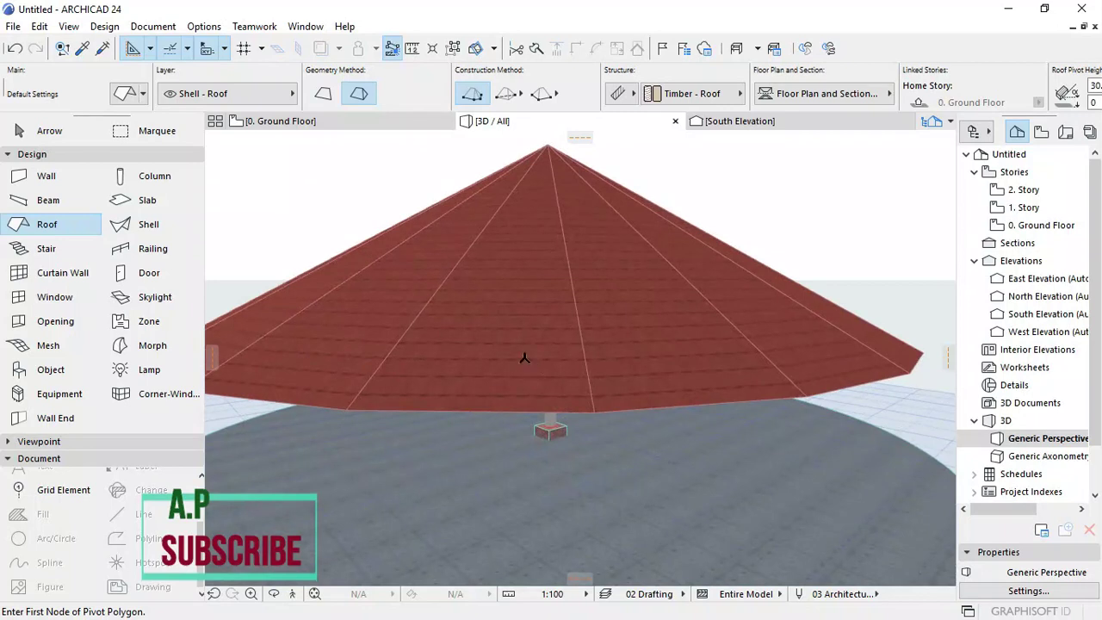
scroll(533, 377, down, 1)
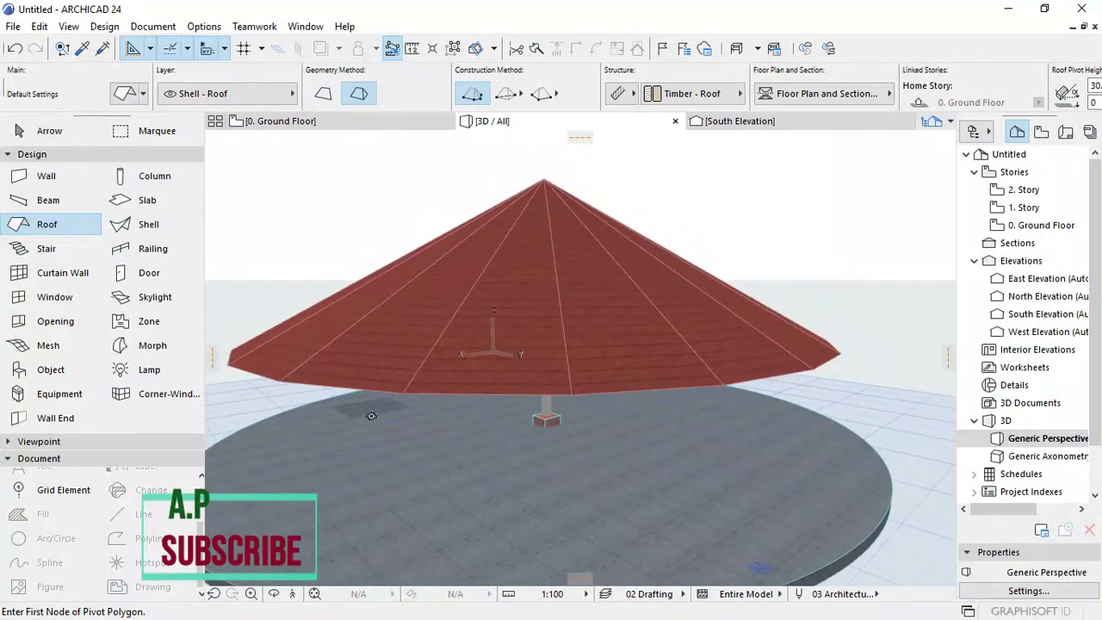
Step: On the ground floor plan, select the central round column and set its height to 7000
click(153, 182)
scroll(555, 456, down, 4)
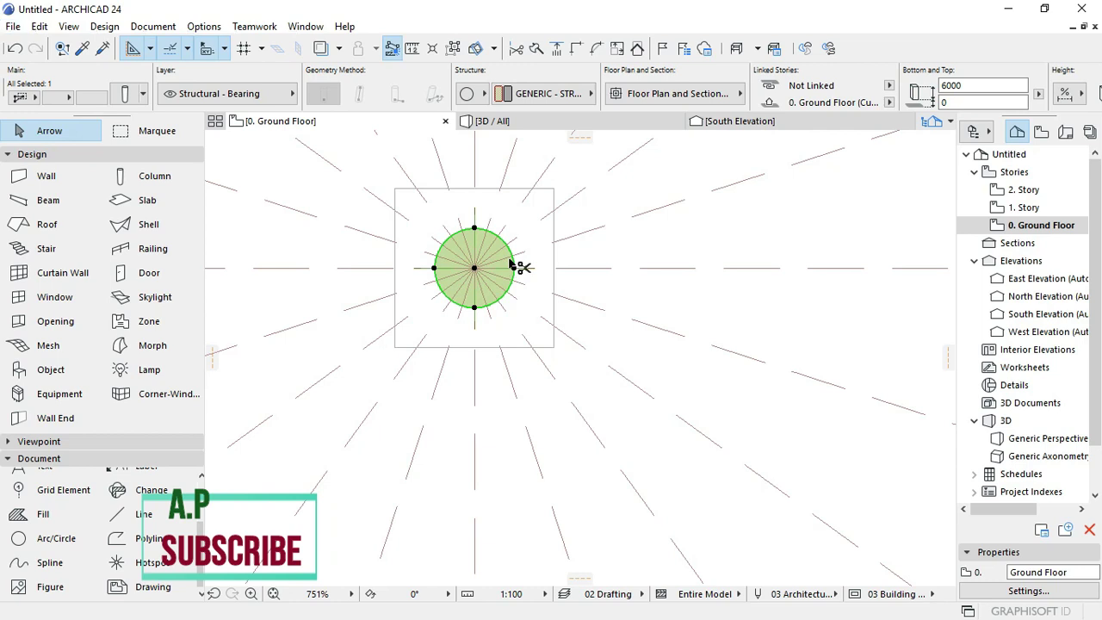
mouse_move(514, 280)
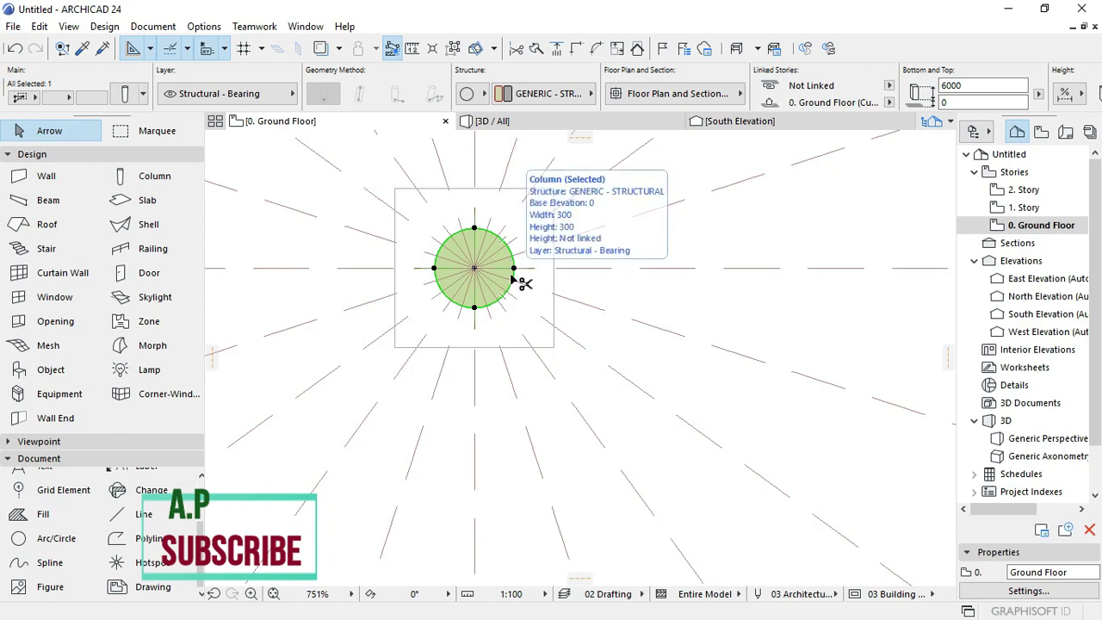
key(ctrl+t)
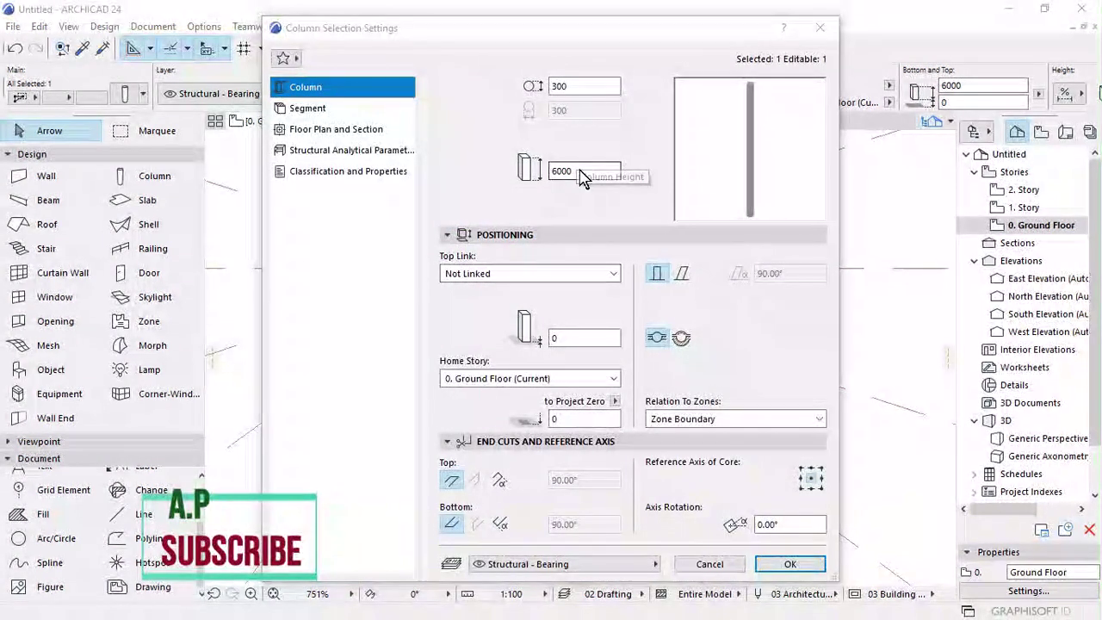
double_click(558, 172)
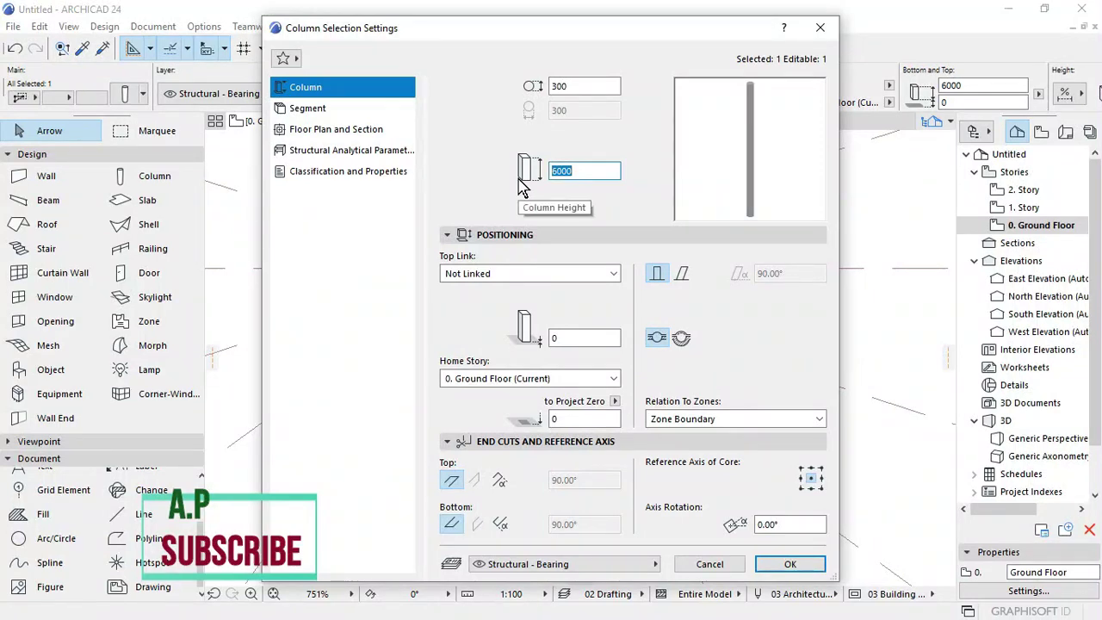
text(70)
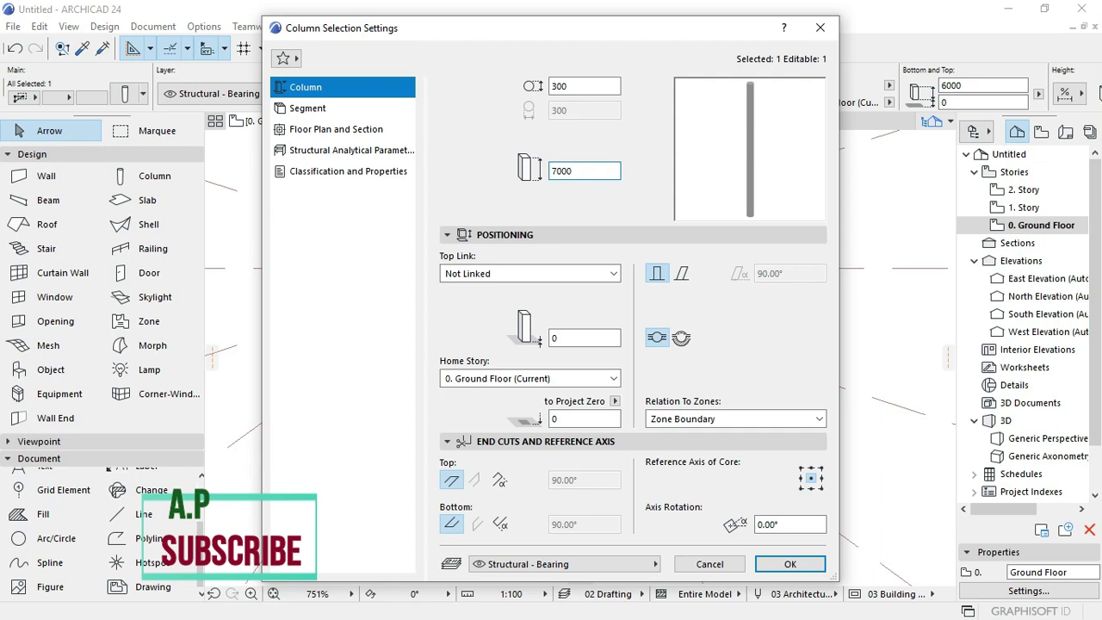
click(785, 566)
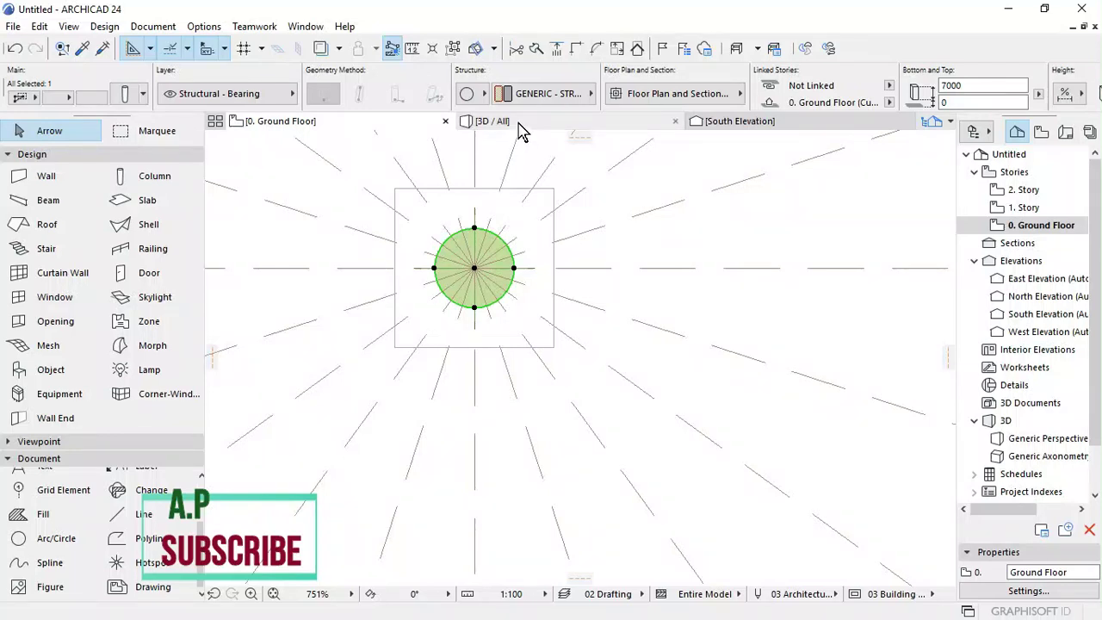
Step: On the ground floor plan, select the multi-plane roof and set its elevation to Project Zero to 2900
click(644, 224)
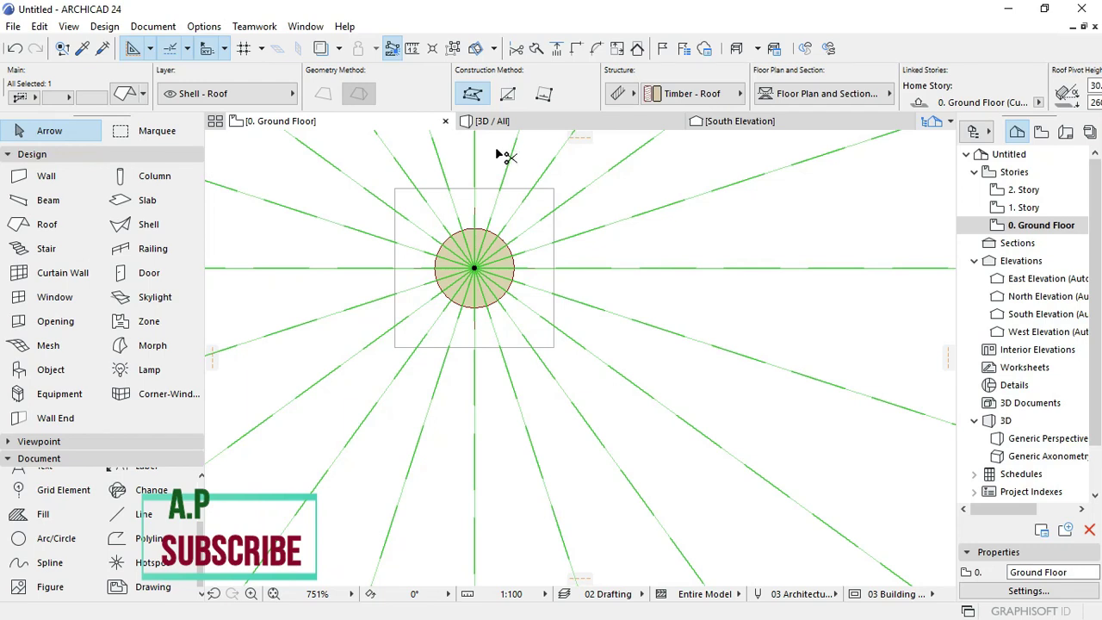
key(ctrl+t)
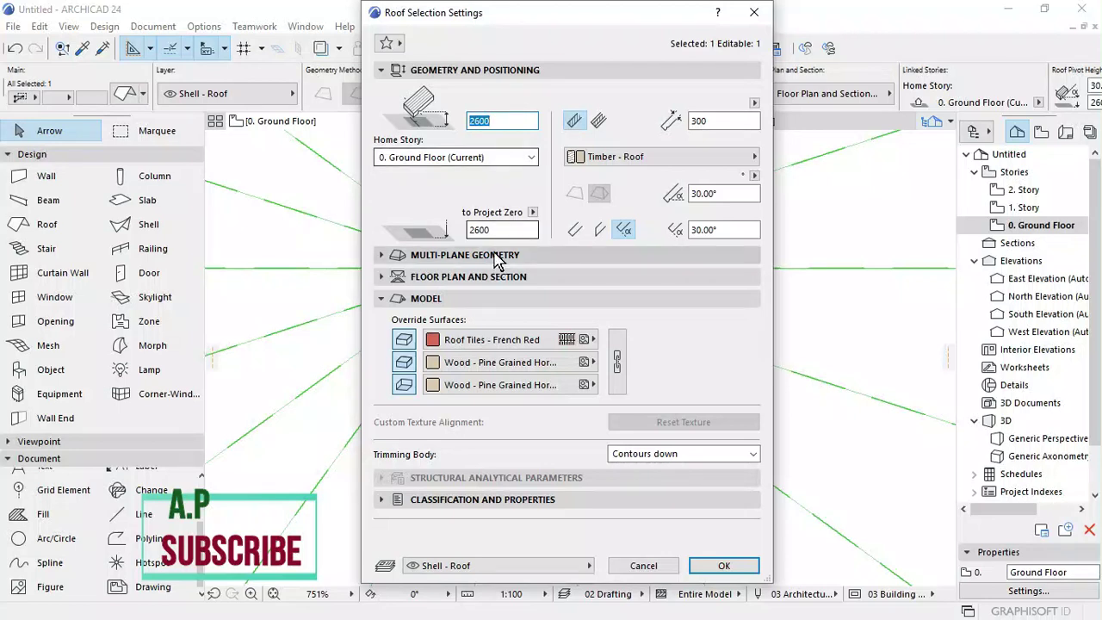
double_click(479, 229)
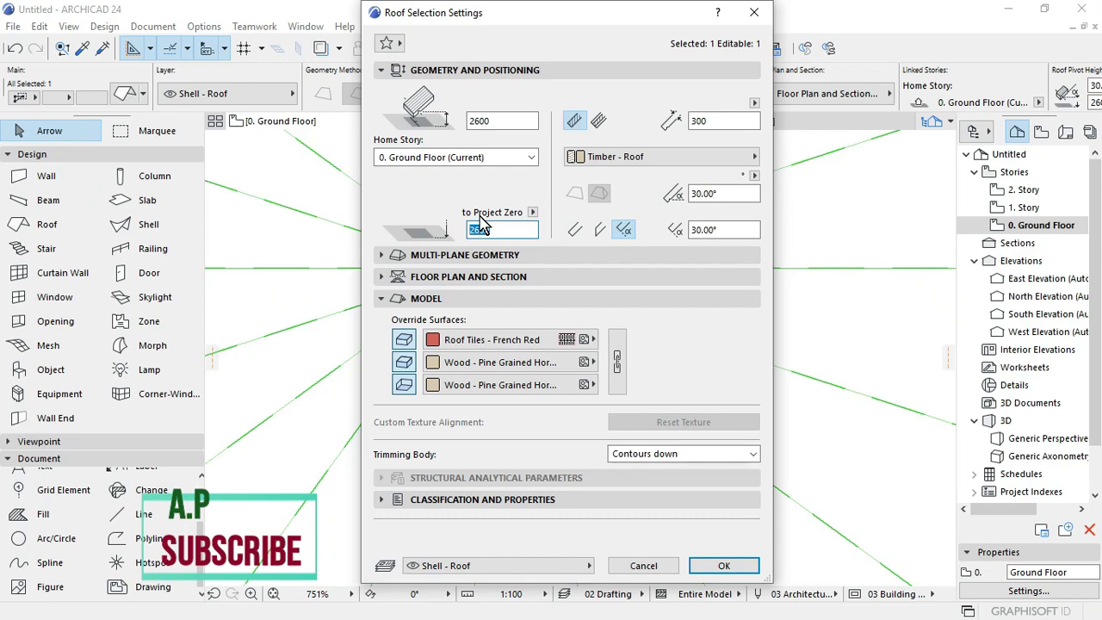
text(3)
click(724, 567)
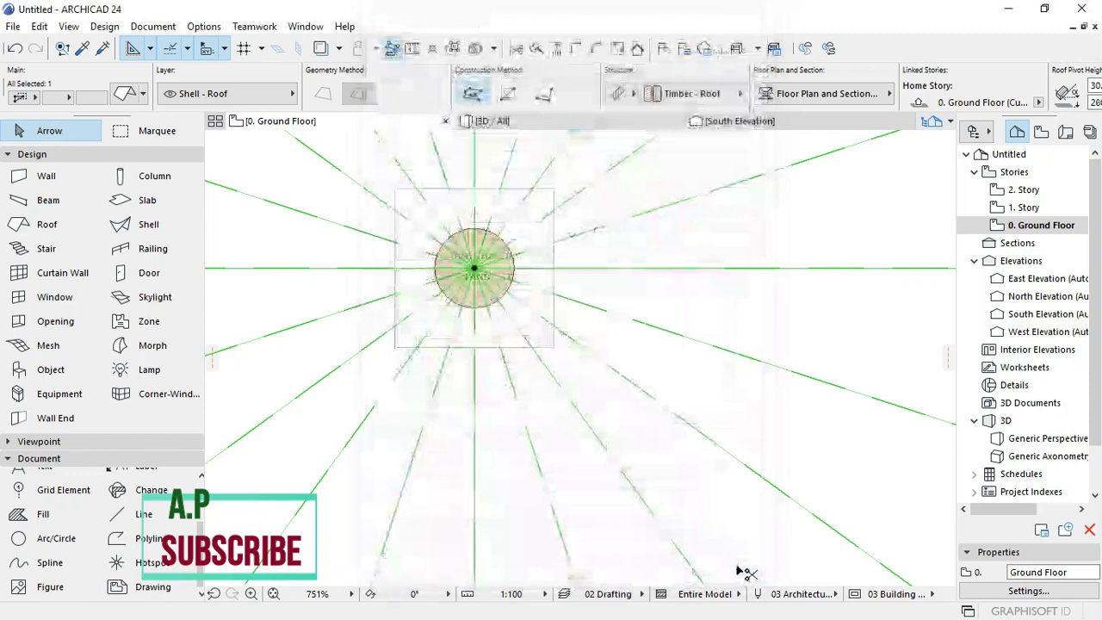
Step: Inspect the raised roof in 3D from above and below, checking its tiles, underside and fit on the central column
key(F3)
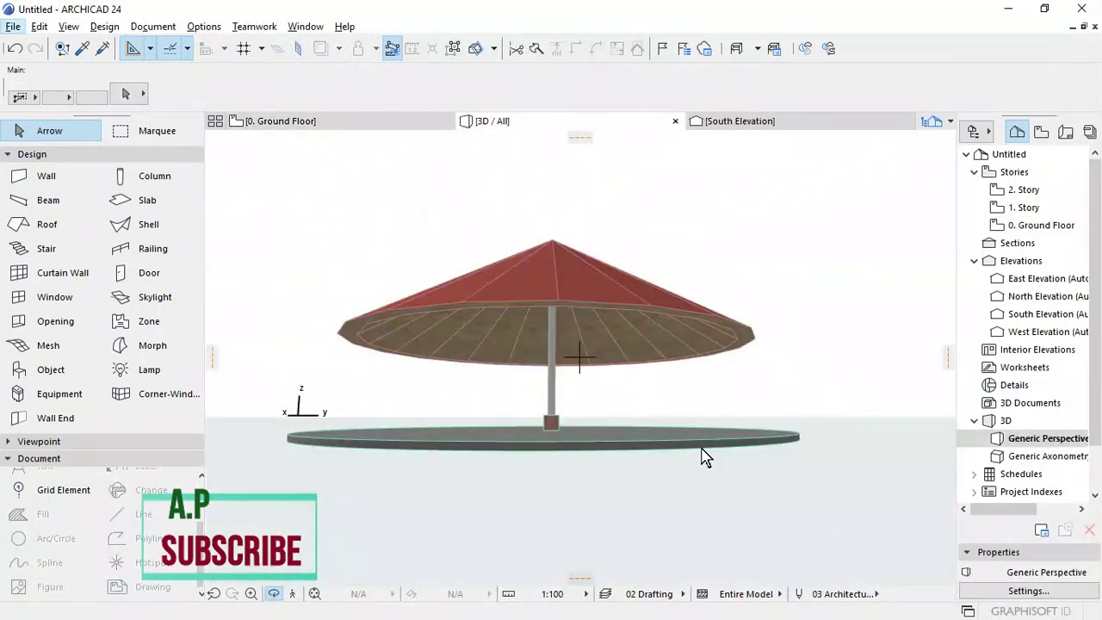
shift+middle_drag(695, 449, 733, 474)
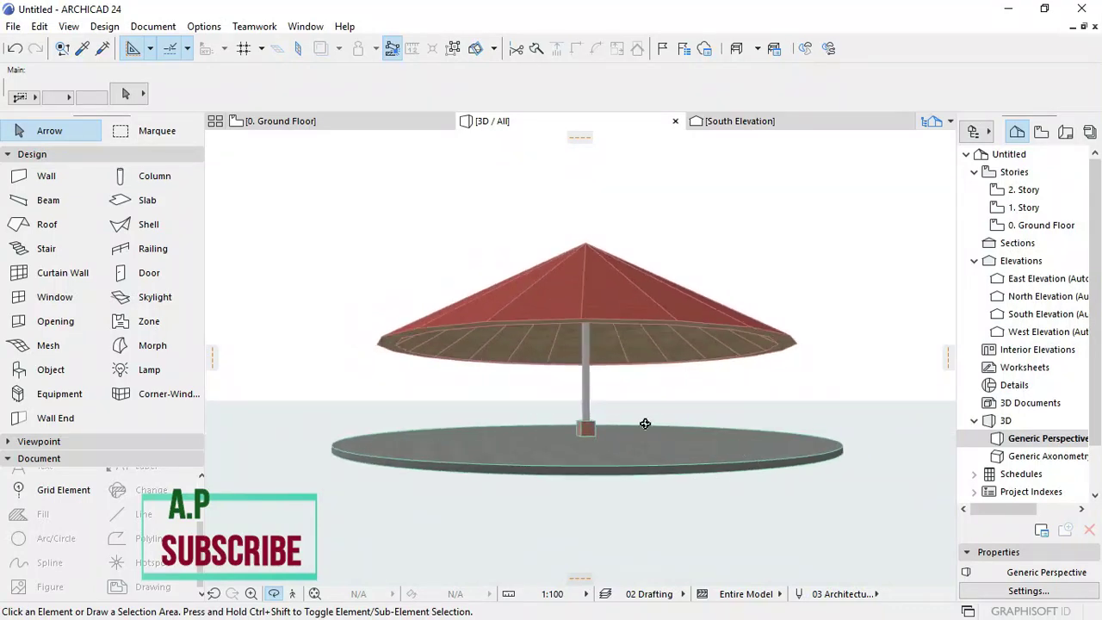
scroll(517, 422, up, 10)
scroll(560, 412, down, 5)
shift+middle_drag(632, 401, 659, 359)
scroll(659, 359, up, 5)
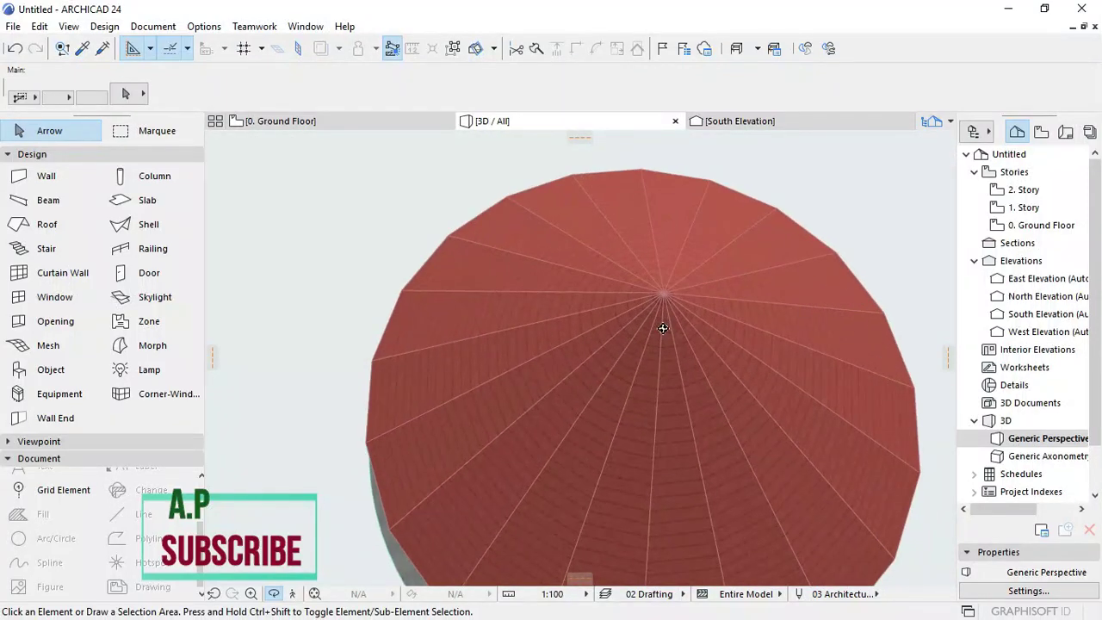
shift+middle_drag(665, 305, 701, 286)
scroll(701, 286, down, 8)
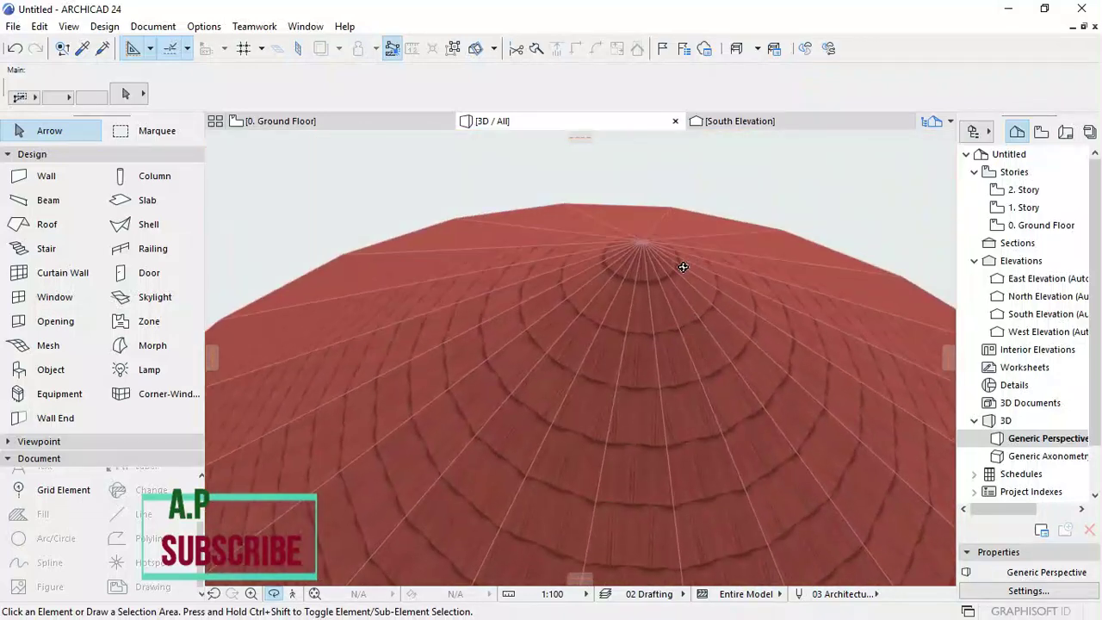
shift+middle_drag(396, 291, 767, 536)
shift+middle_drag(548, 486, 651, 486)
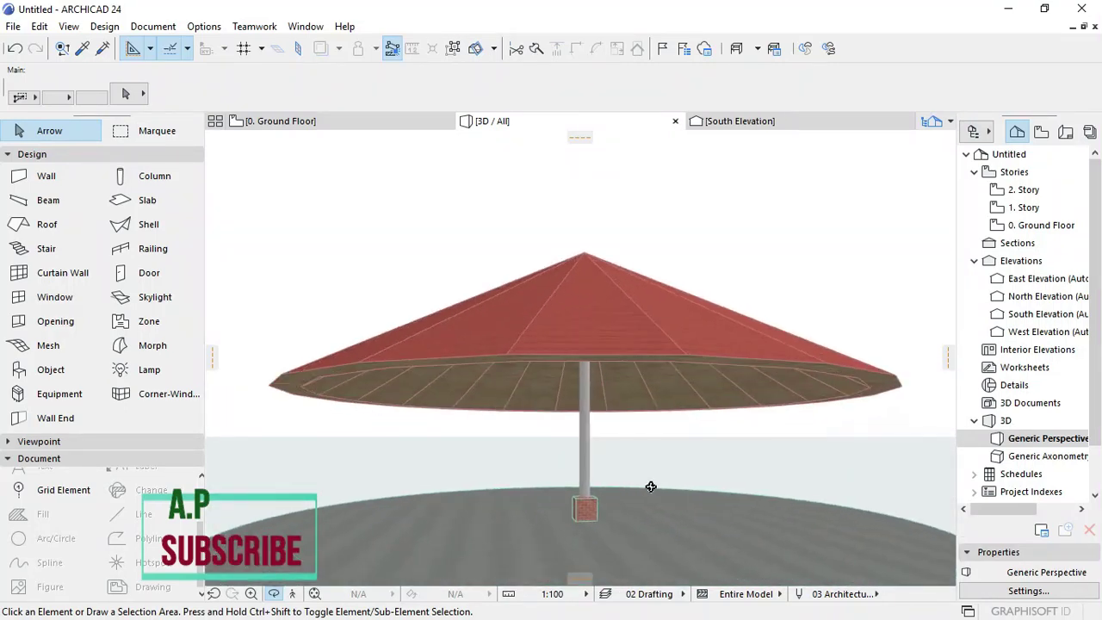
scroll(651, 487, up, 1)
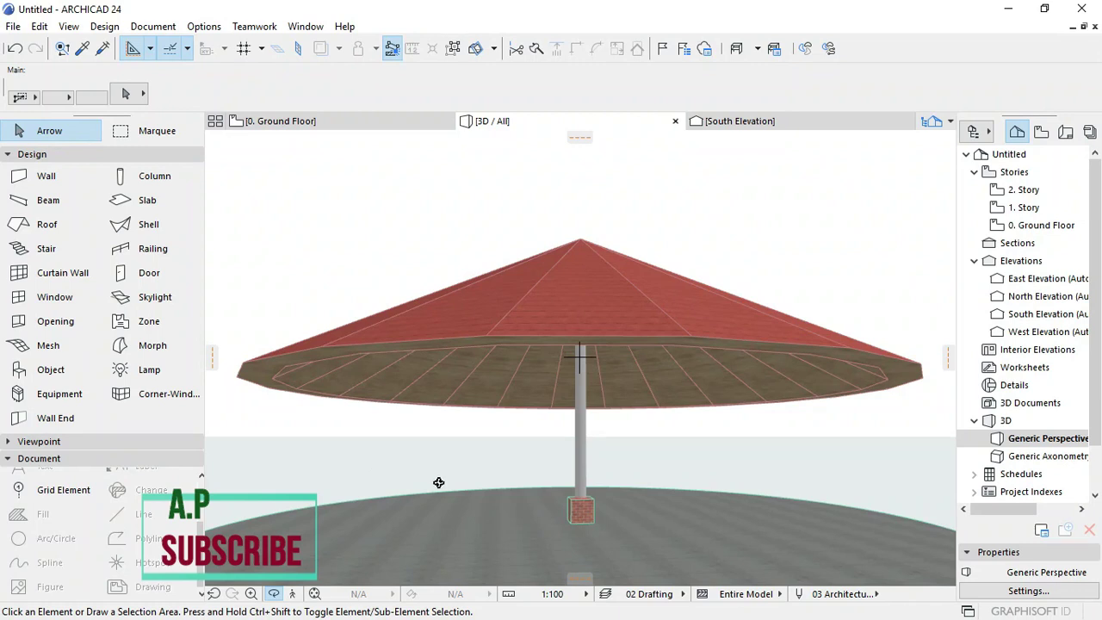
shift+middle_drag(438, 483, 589, 418)
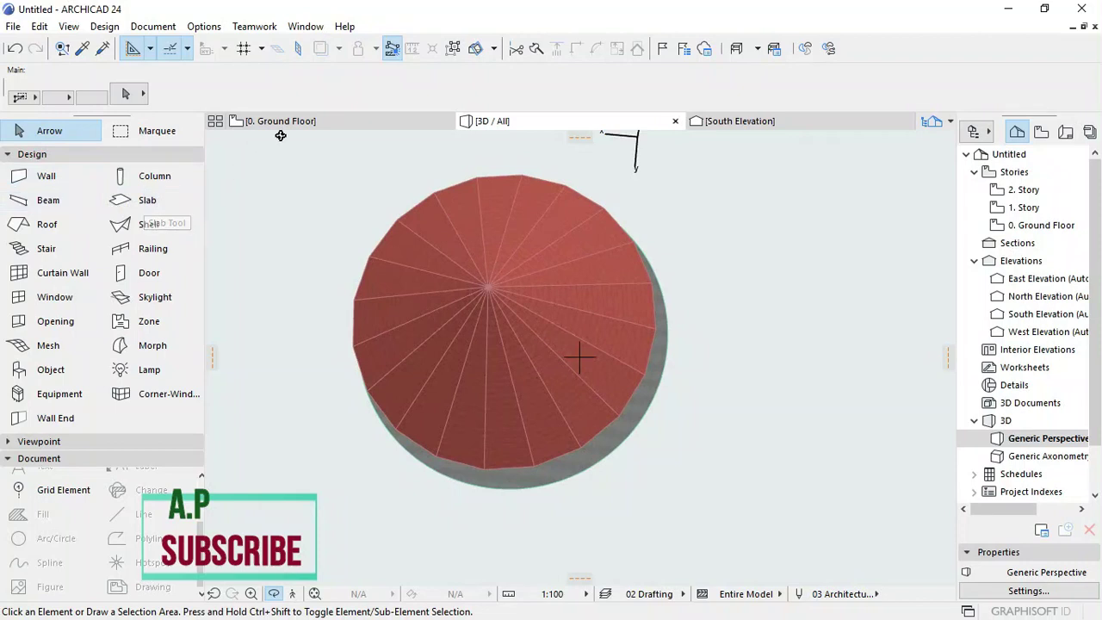
Step: On the ground floor plan, select the roof and generate its framing with the Roof Wizard defaults, using 80 × 160 rafters spaced 700 apart
click(320, 125)
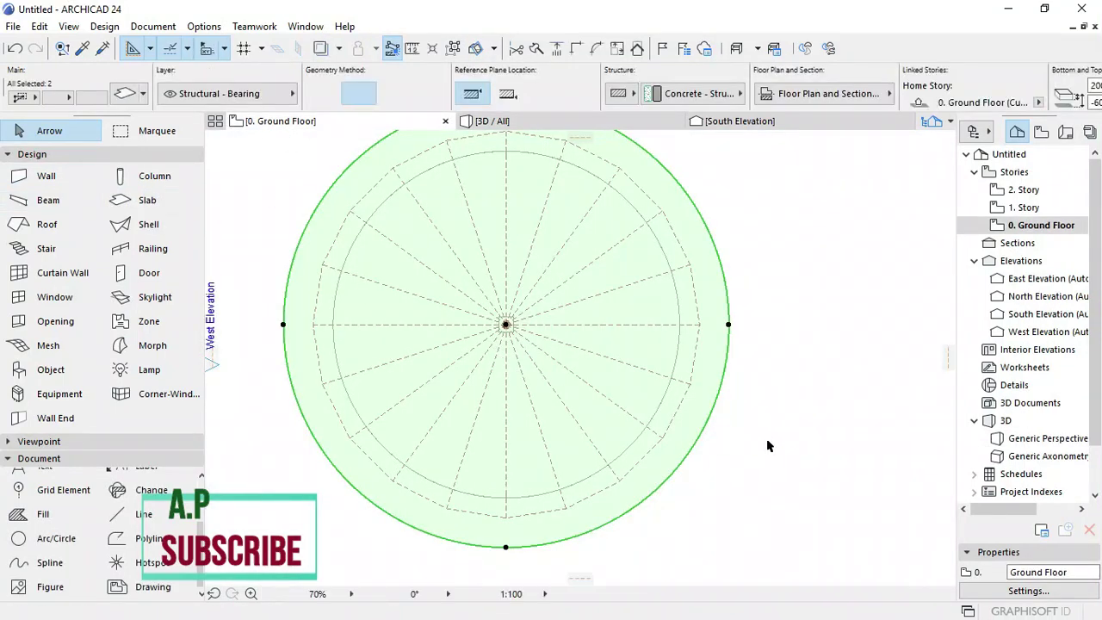
scroll(770, 445, down, 1)
click(652, 424)
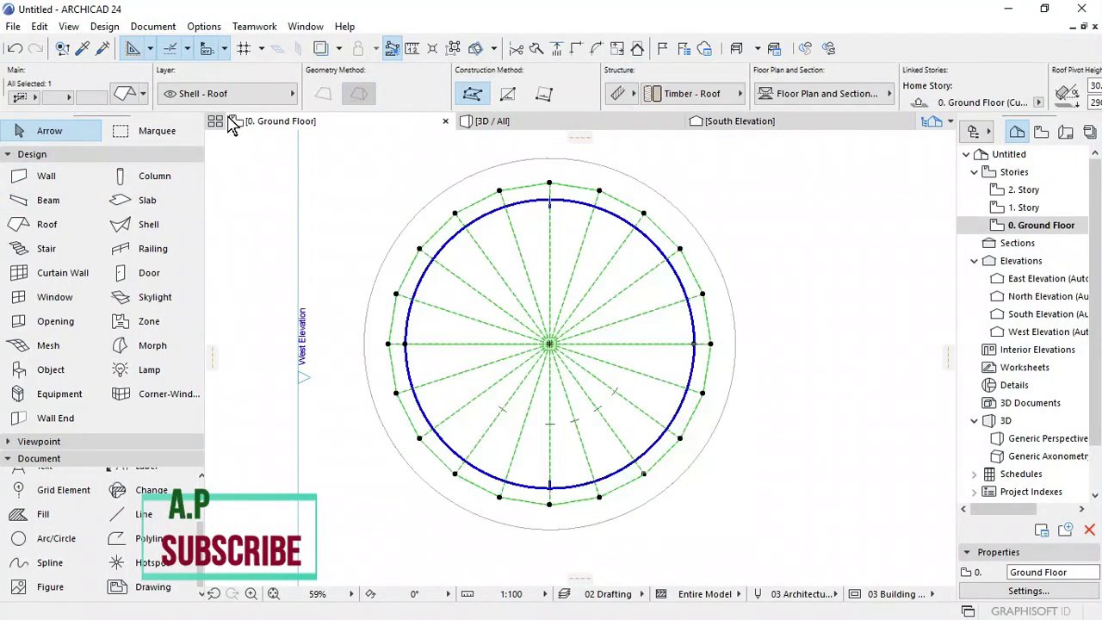
click(104, 26)
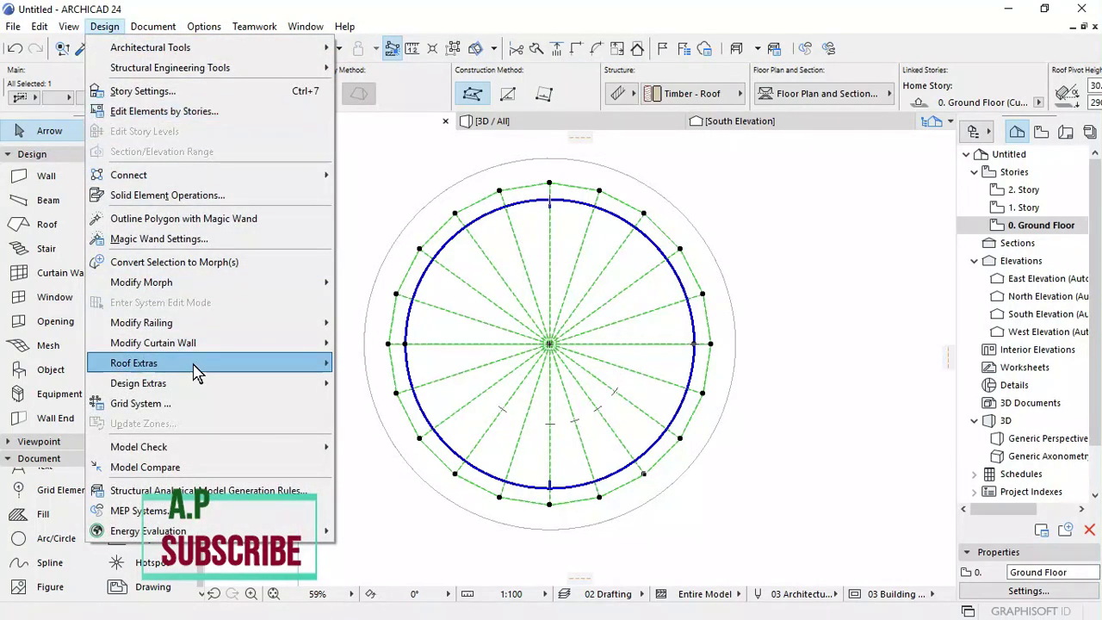
mouse_move(194, 369)
mouse_move(377, 472)
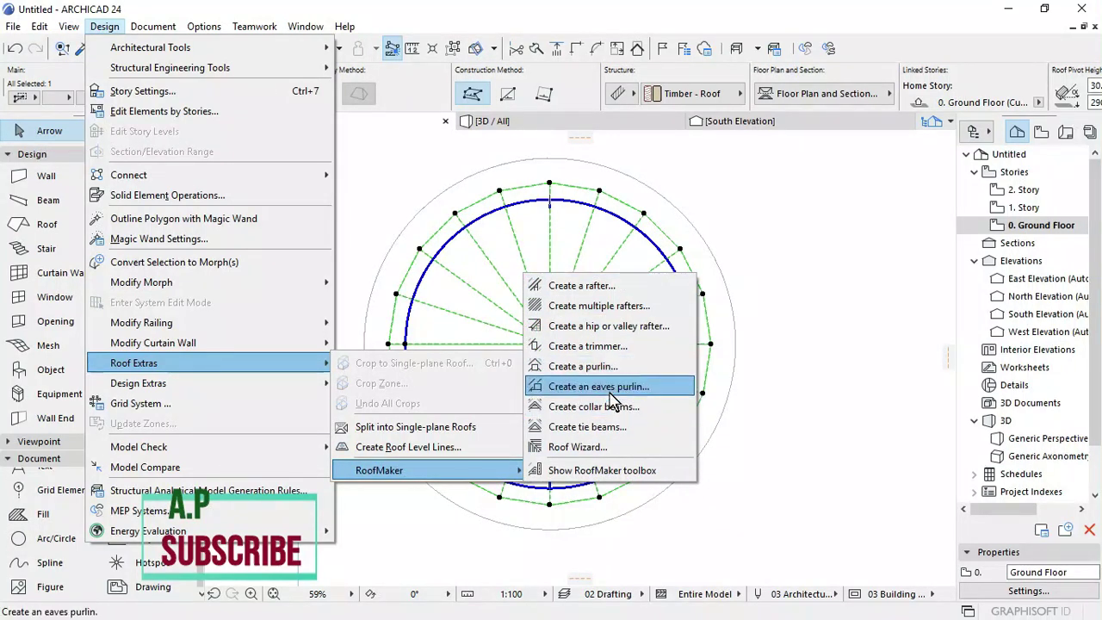
click(579, 447)
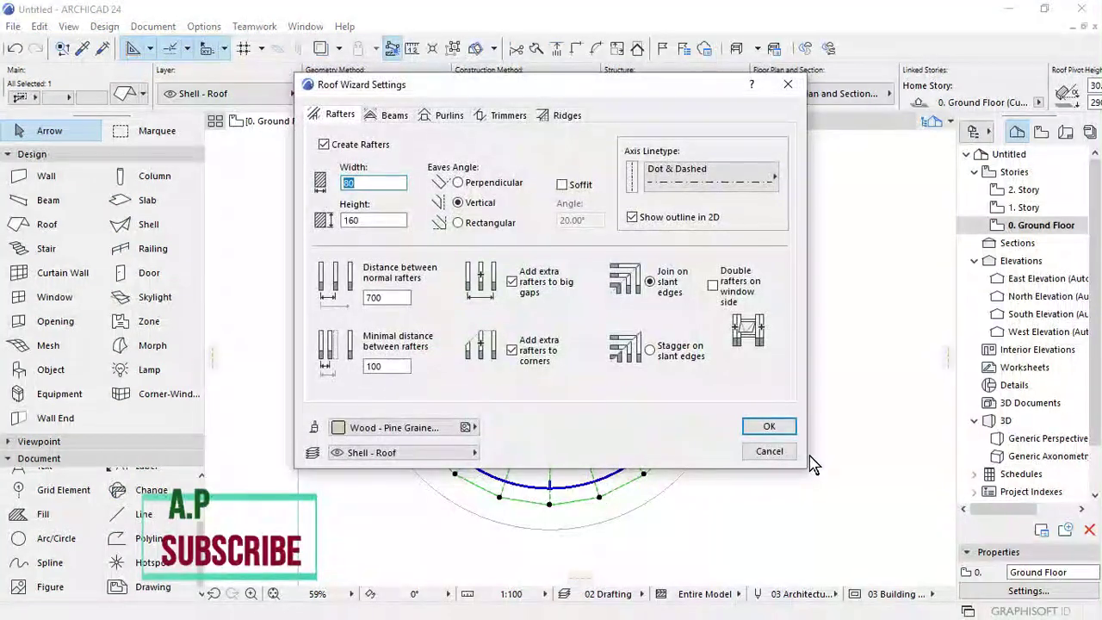
click(769, 428)
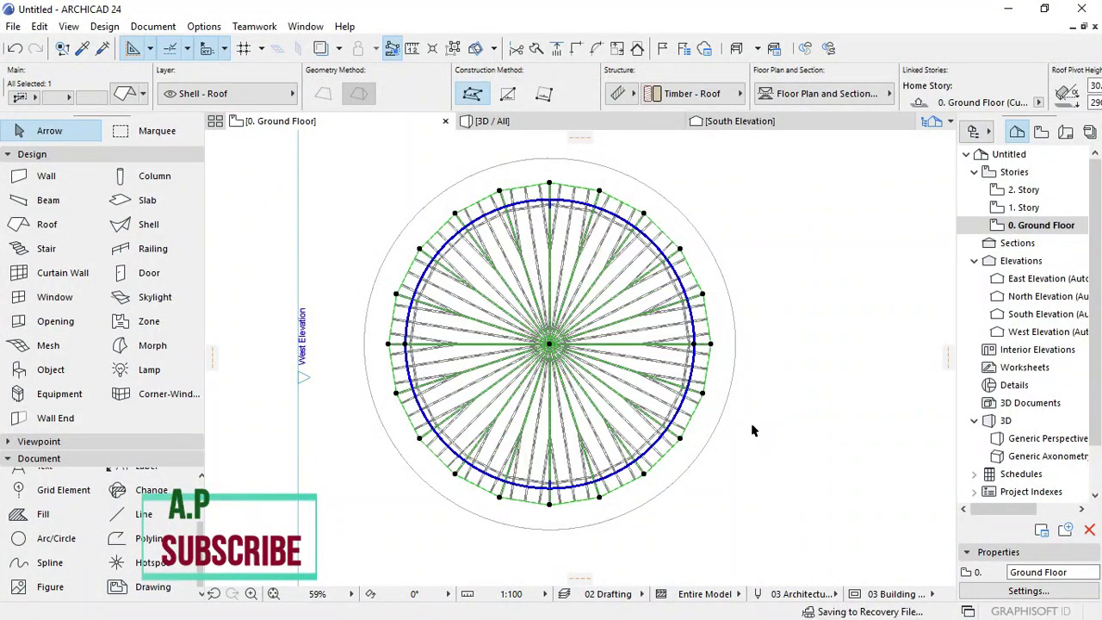
Step: Examine the generated rafters and purlins on the plan and from beneath the roof in 3D
scroll(566, 297, up, 4)
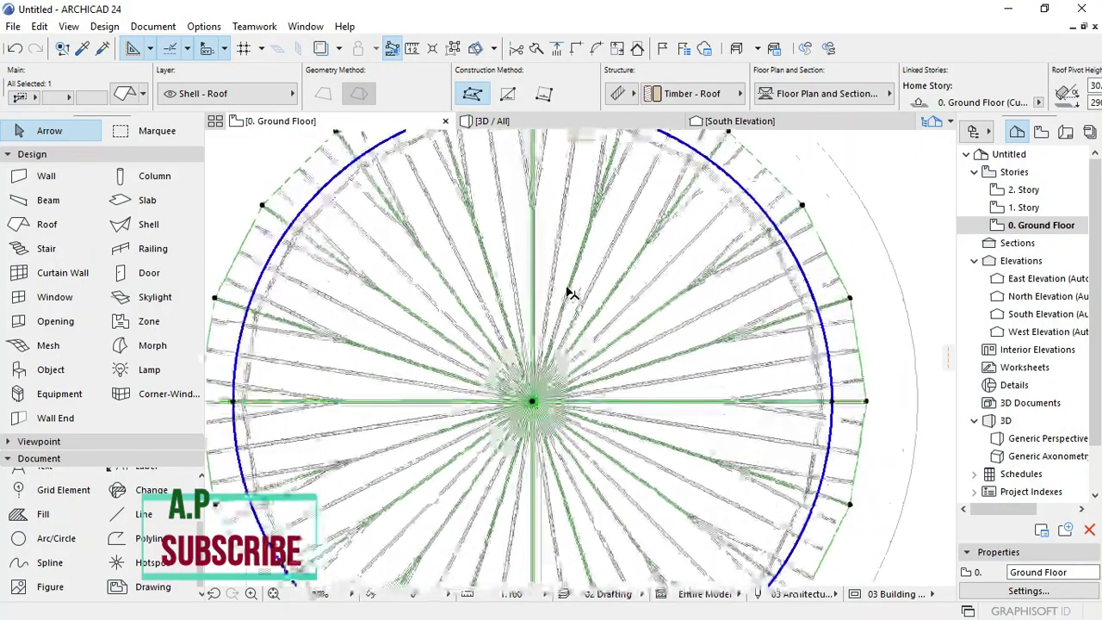
scroll(568, 293, down, 6)
key(F3)
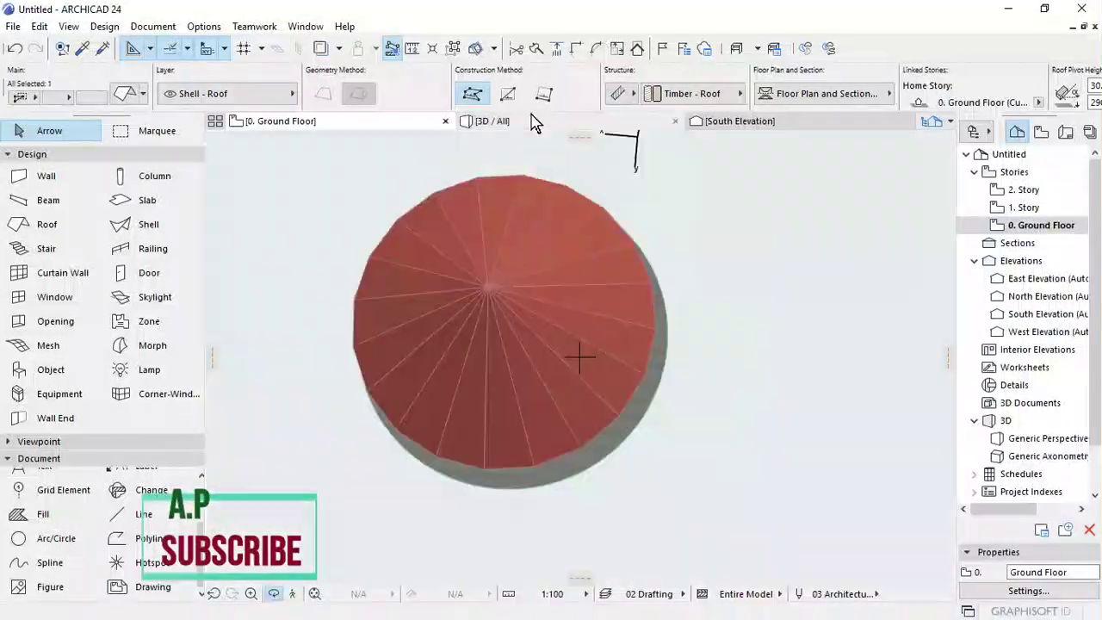
key(Escape)
shift+middle_drag(463, 490, 593, 298)
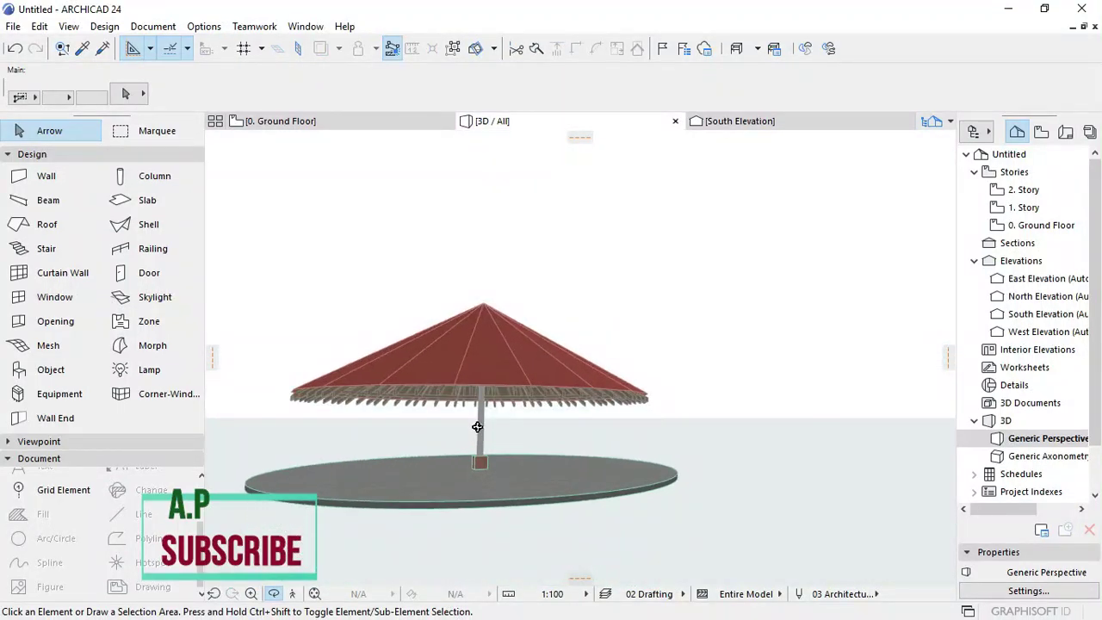
scroll(477, 426, up, 8)
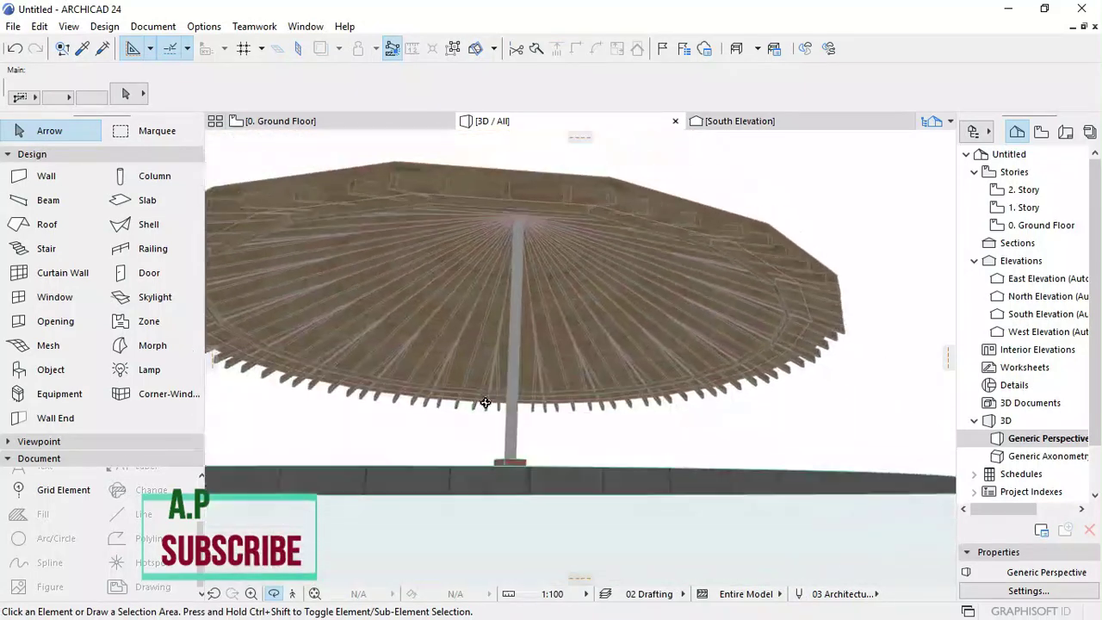
shift+middle_drag(486, 403, 571, 401)
scroll(551, 367, up, 5)
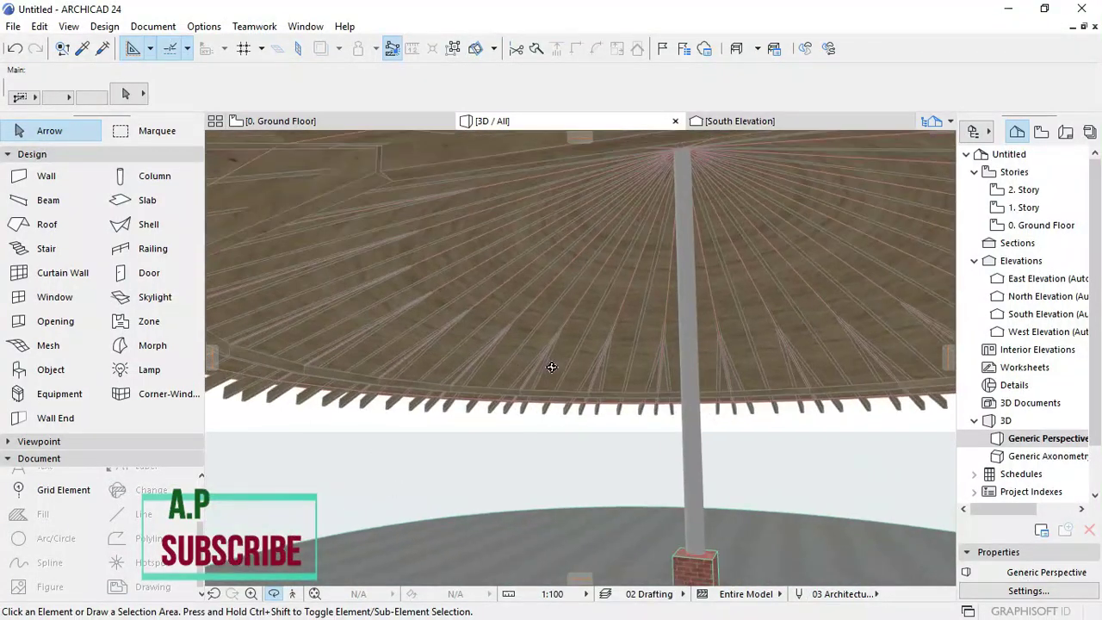
scroll(527, 399, down, 3)
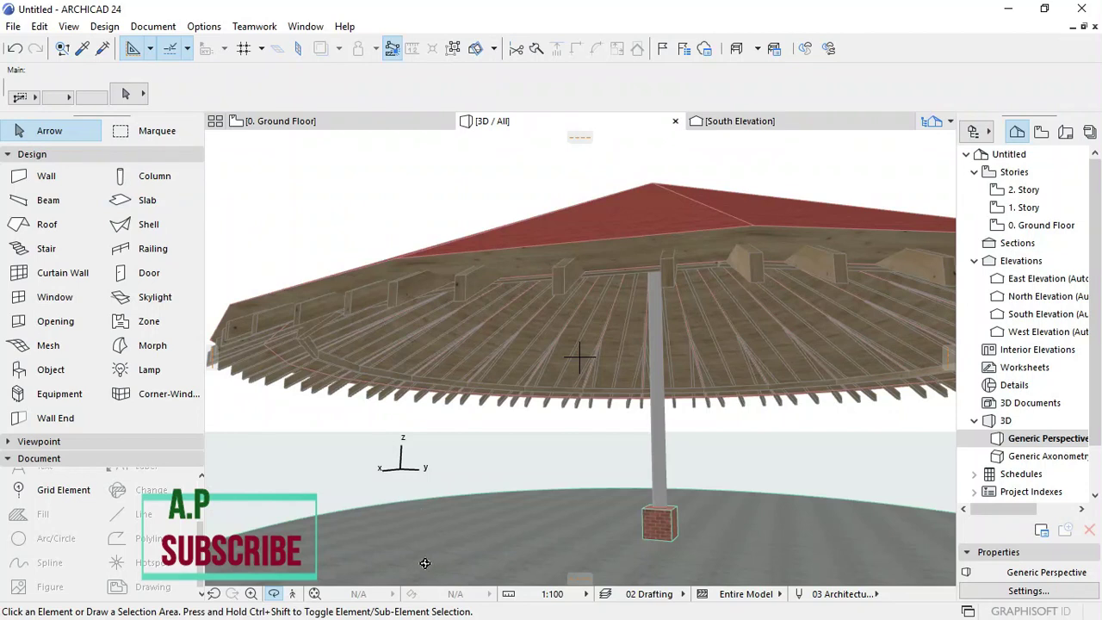
Step: Select the grouped roof framing in 3D and override its surface with Wood - Mahogany Vertical
click(440, 403)
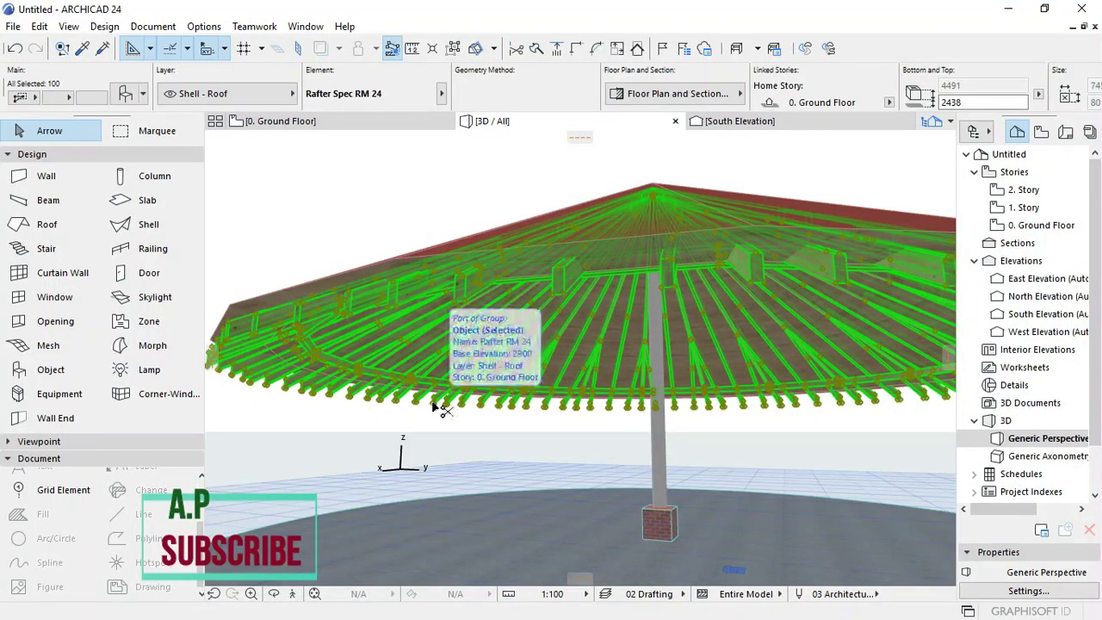
double_click(438, 405)
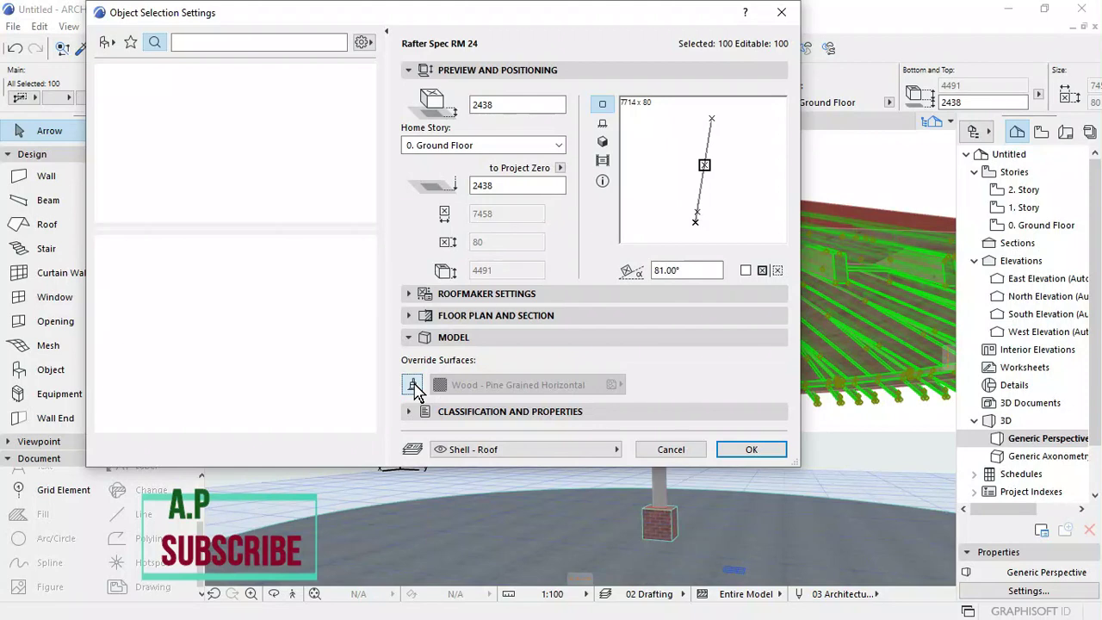
click(525, 391)
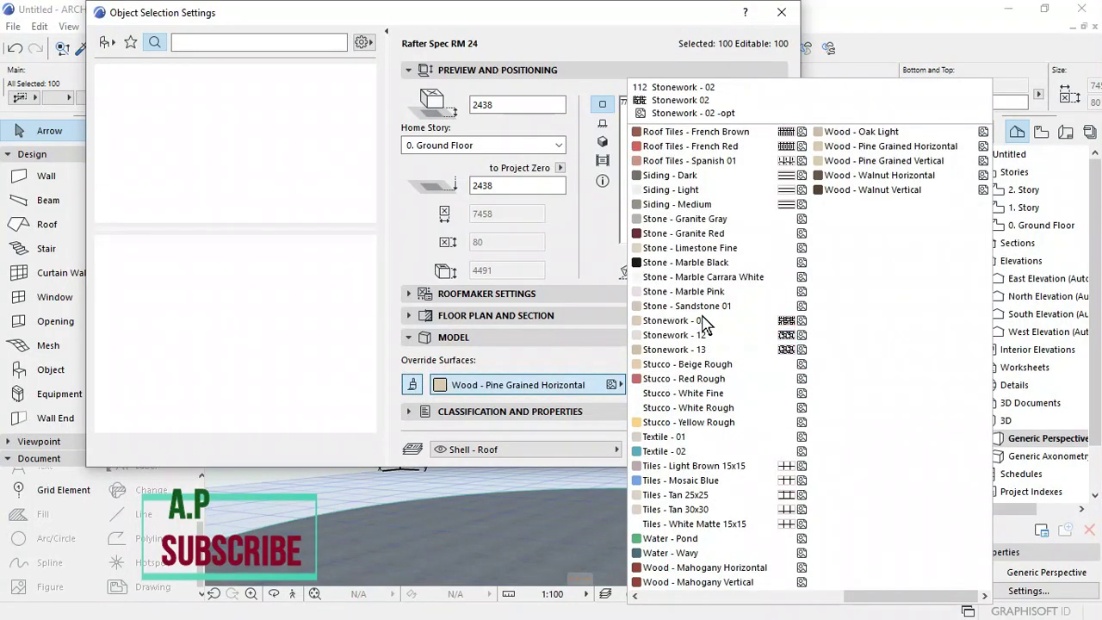
click(698, 582)
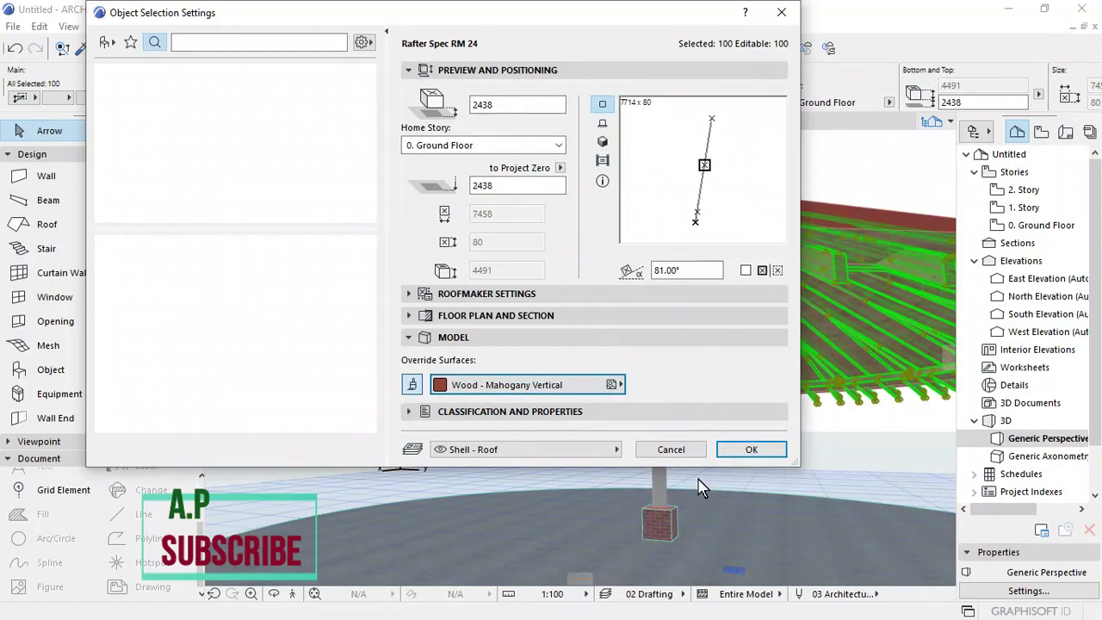
click(760, 456)
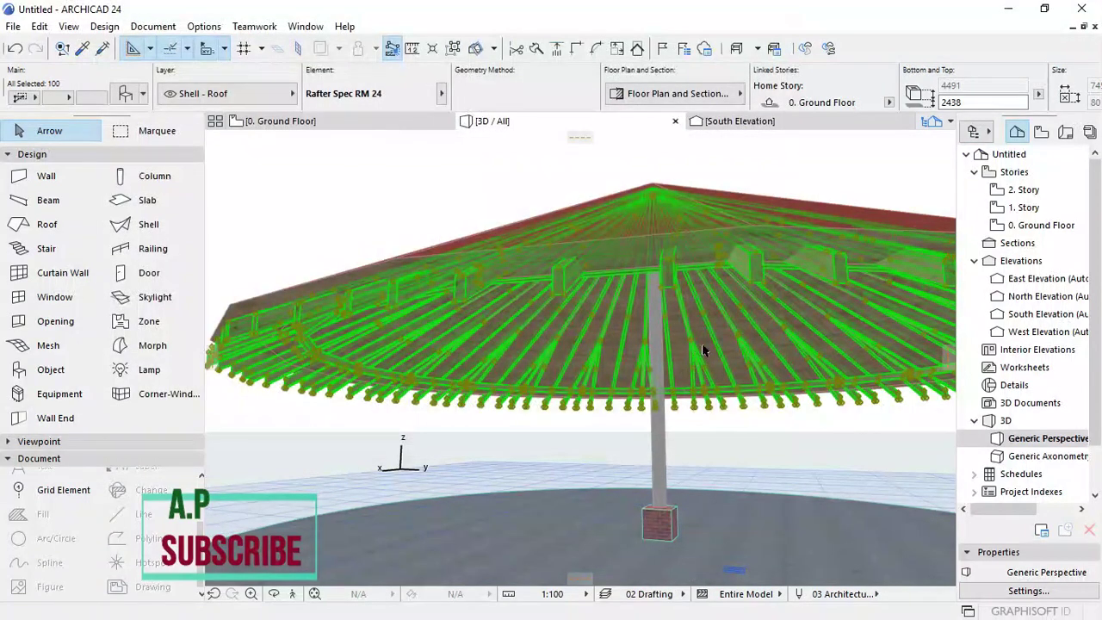
click(469, 173)
Step: Orbit around the roof in 3D to inspect the mahogany framing at the eaves and underside
scroll(713, 317, up, 5)
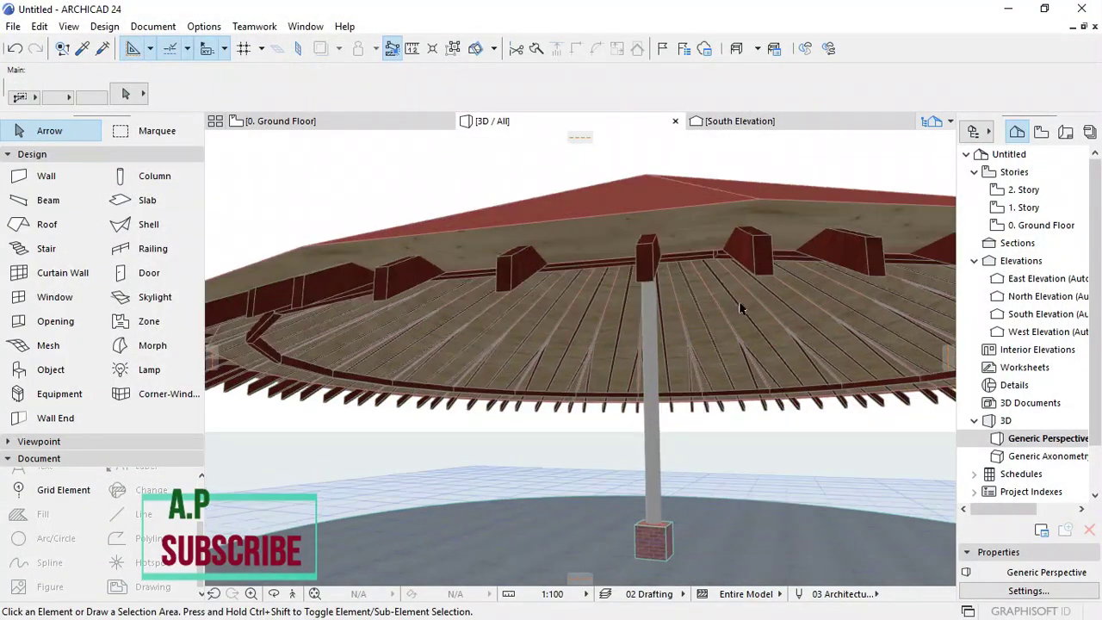
scroll(727, 299, down, 5)
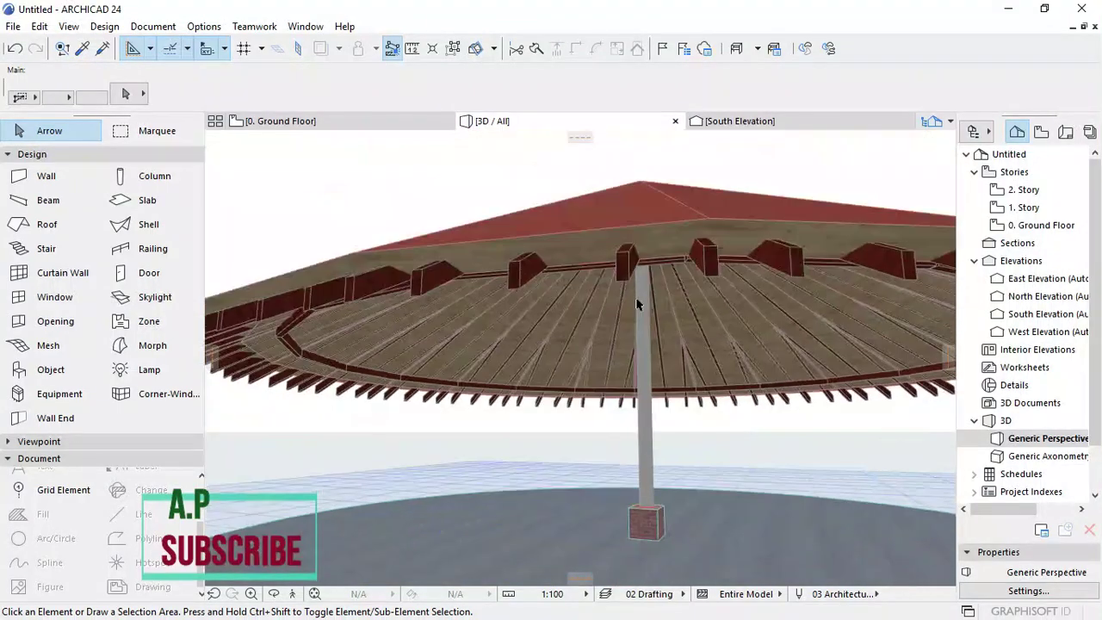
click(276, 594)
drag(373, 421, 707, 371)
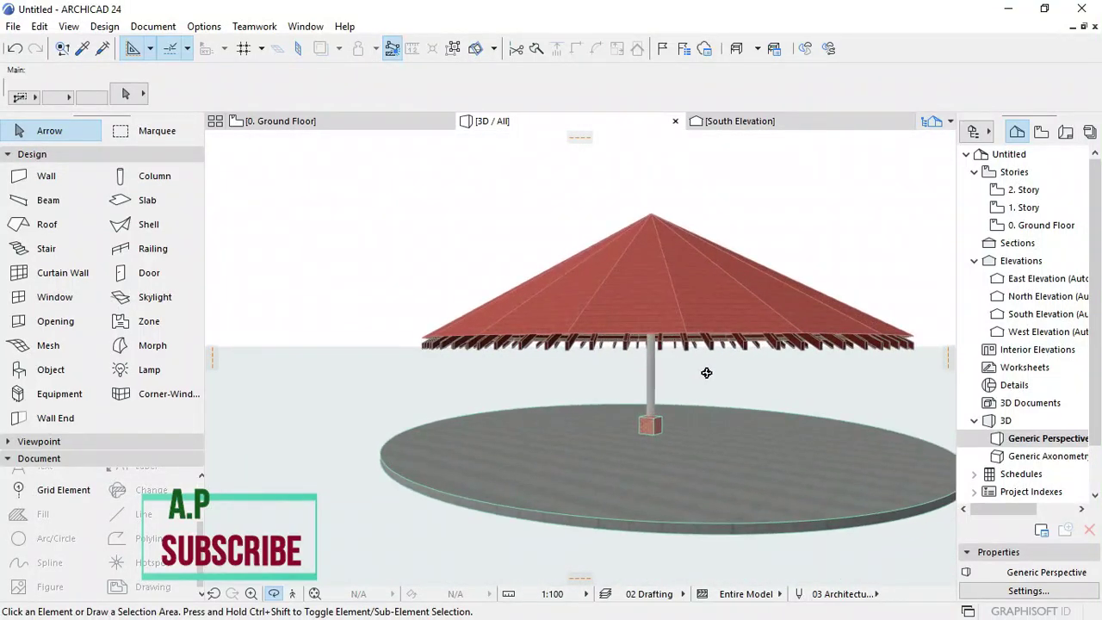
scroll(715, 366, up, 3)
scroll(724, 357, up, 3)
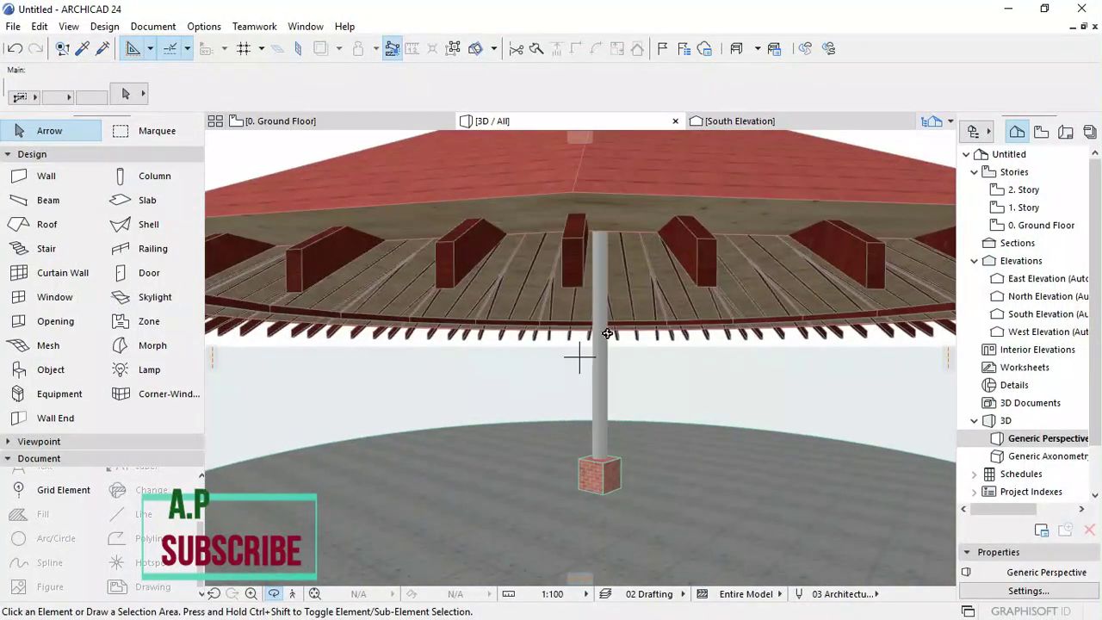
Step: On the ground floor plan, select the multi-plane roof by its outer edge and open its multi-plane geometry settings
click(277, 125)
scroll(741, 267, down, 2)
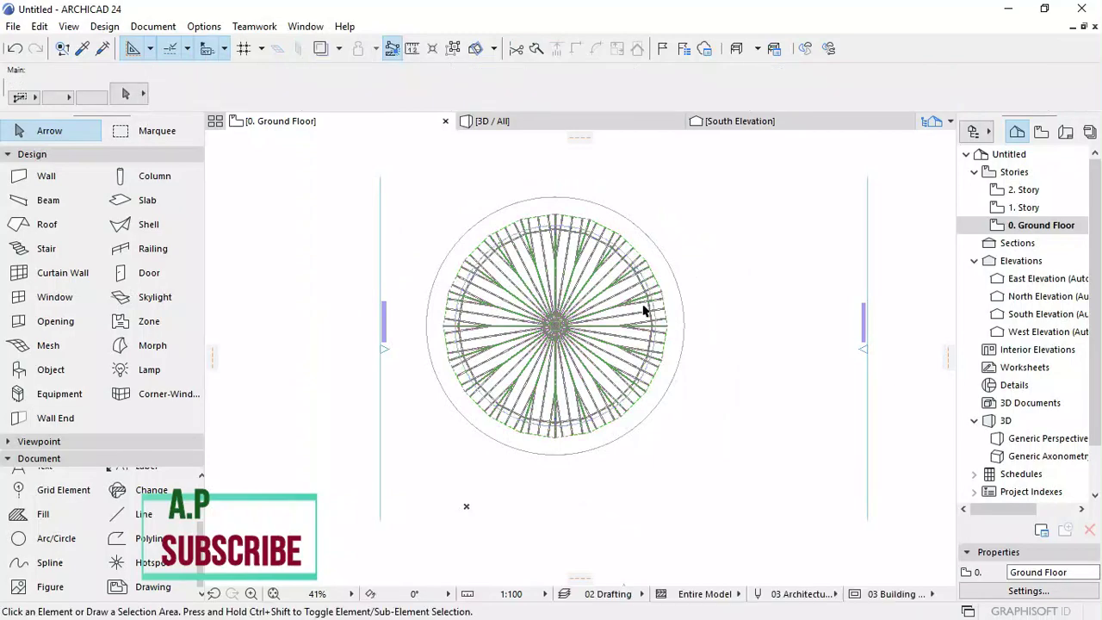
scroll(664, 291, up, 10)
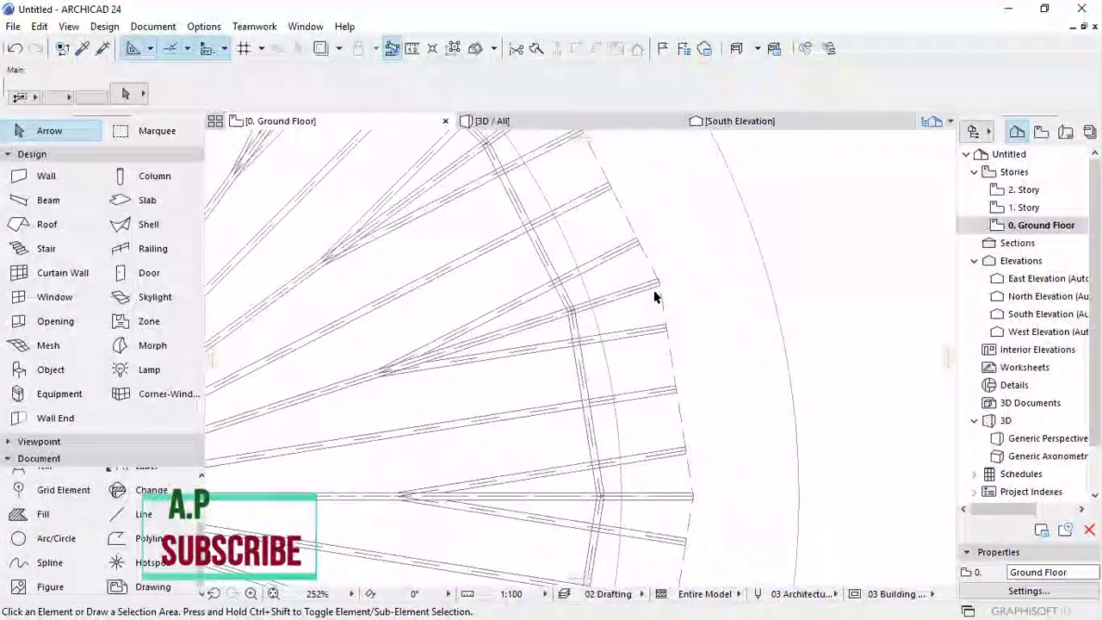
scroll(655, 297, up, 1)
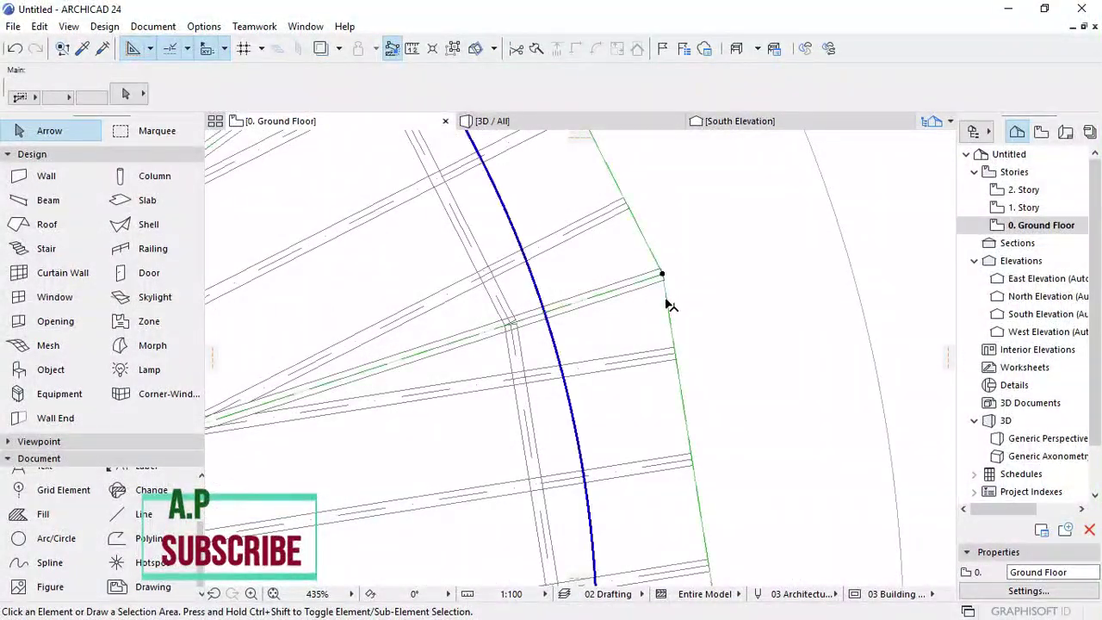
click(677, 347)
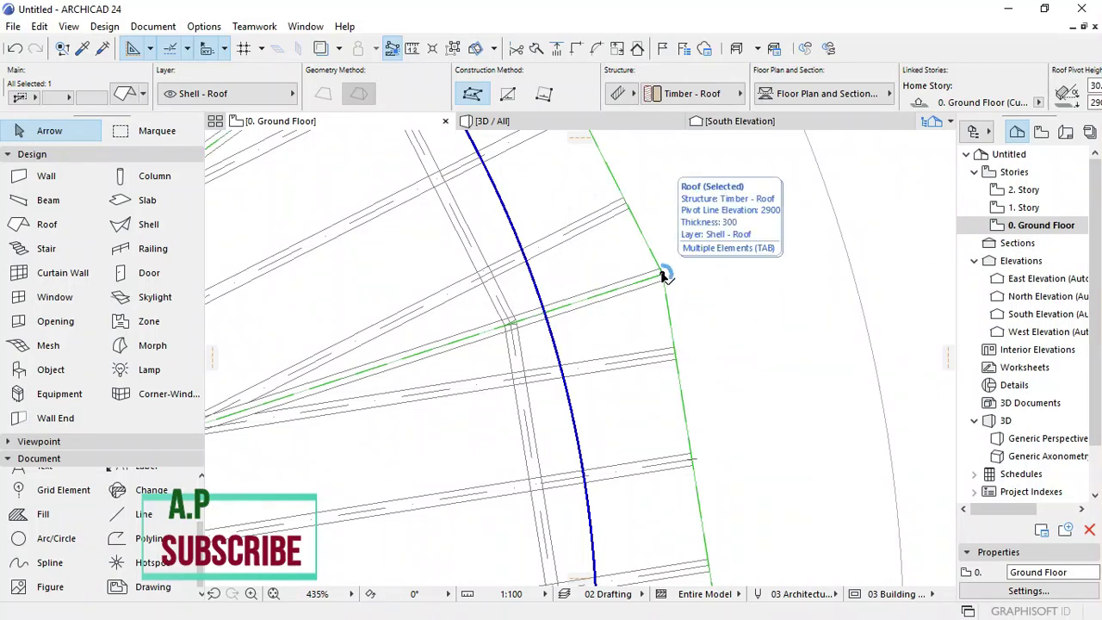
click(721, 480)
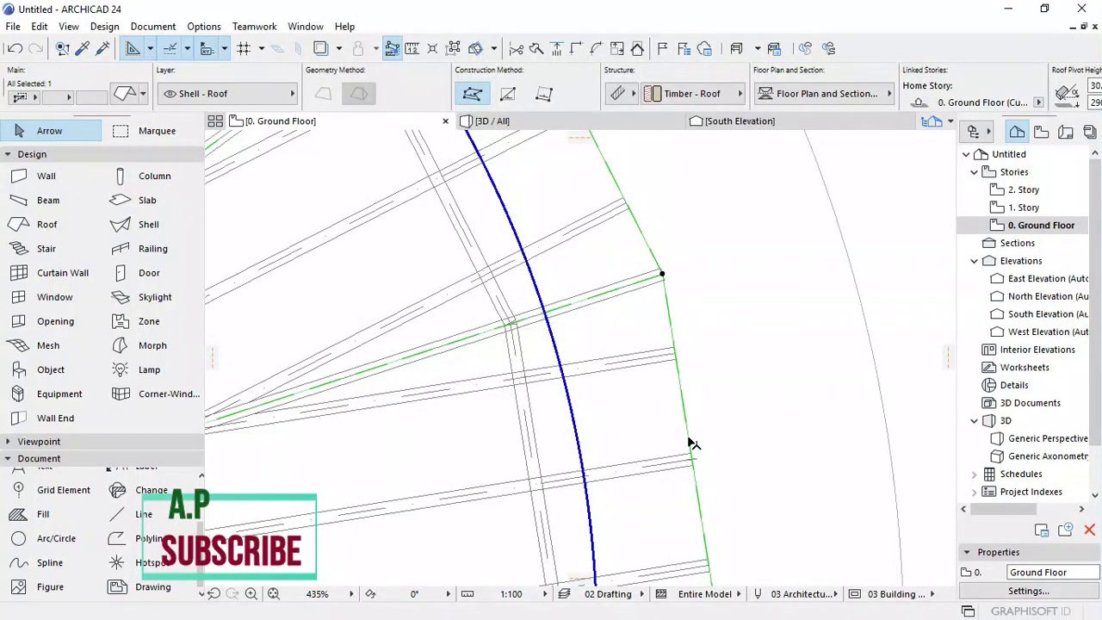
double_click(692, 444)
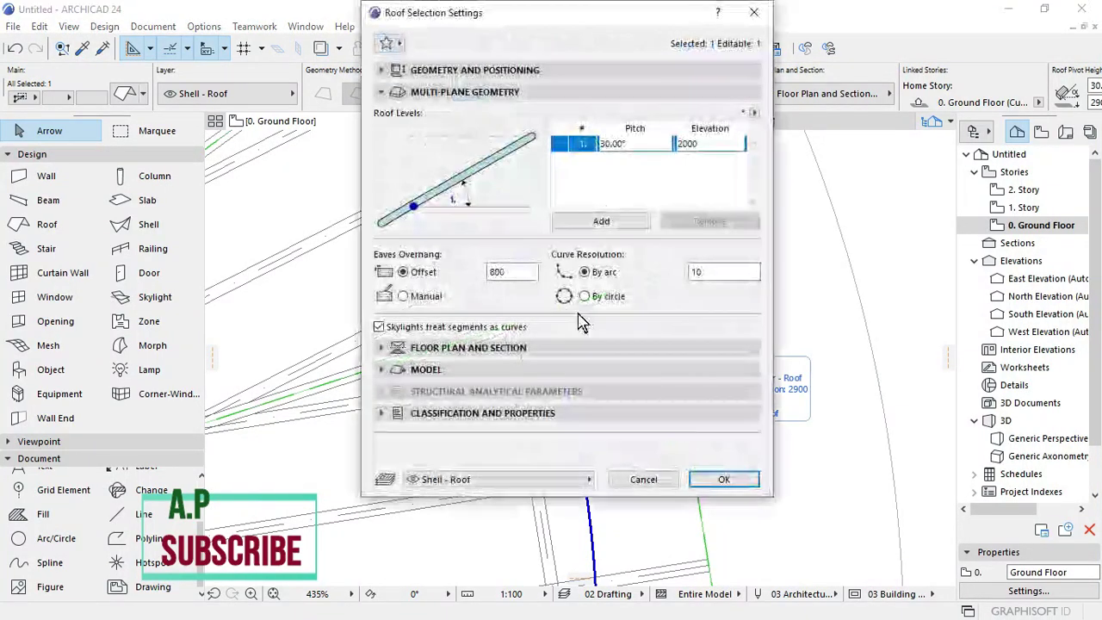